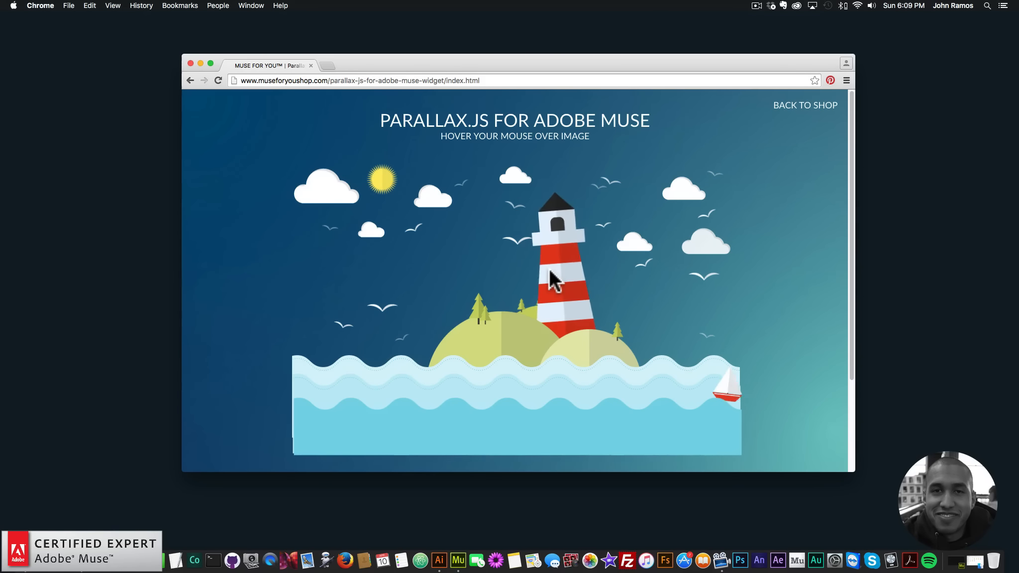
# - Open museforyoushop in a new tab and view the Gradient Background Widget product page
pyautogui.click(328, 66)
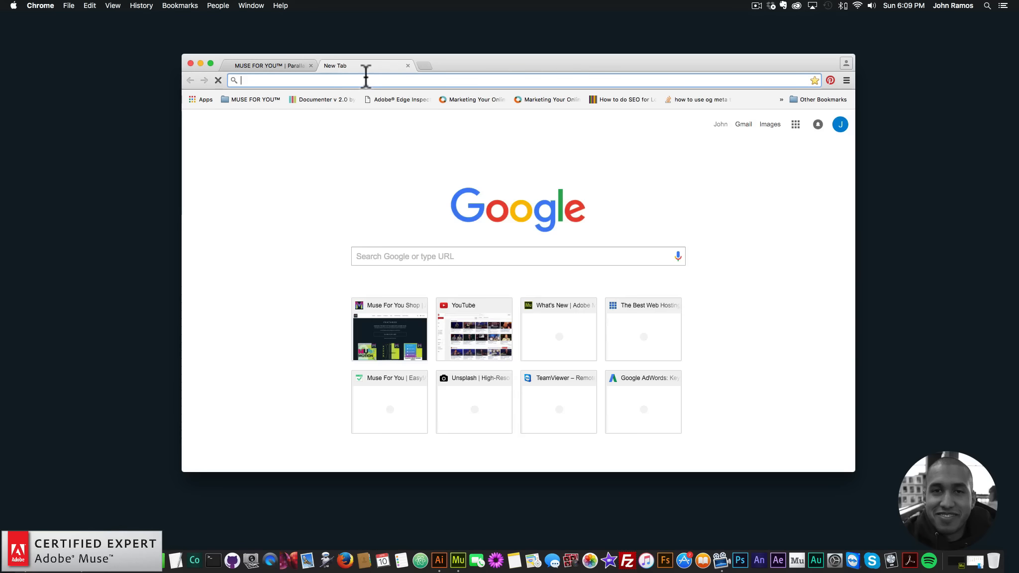
pyautogui.write('museforyoushop')
pyautogui.press('Return')
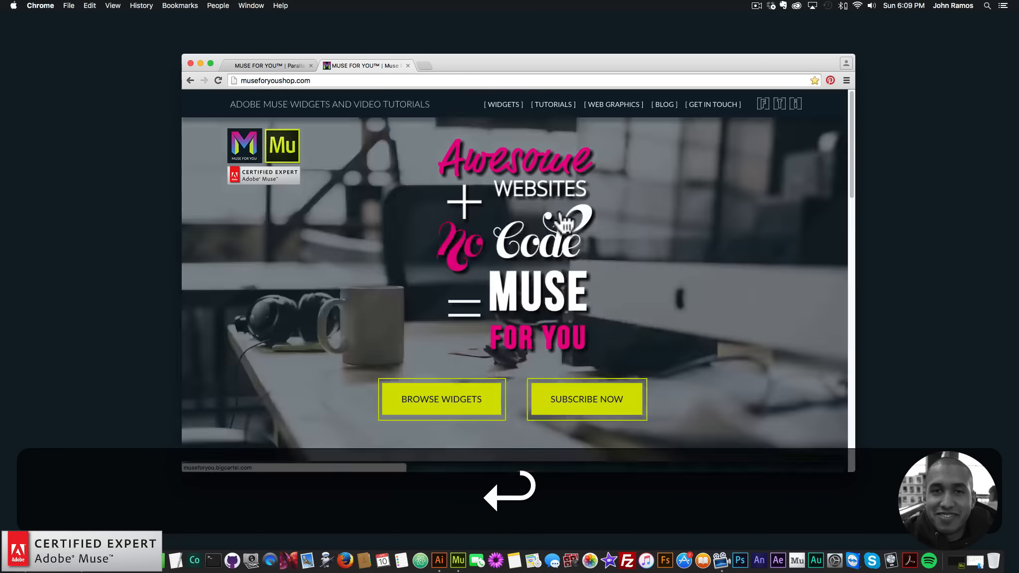
pyautogui.click(563, 221)
pyautogui.scroll(-10, 501, 352)
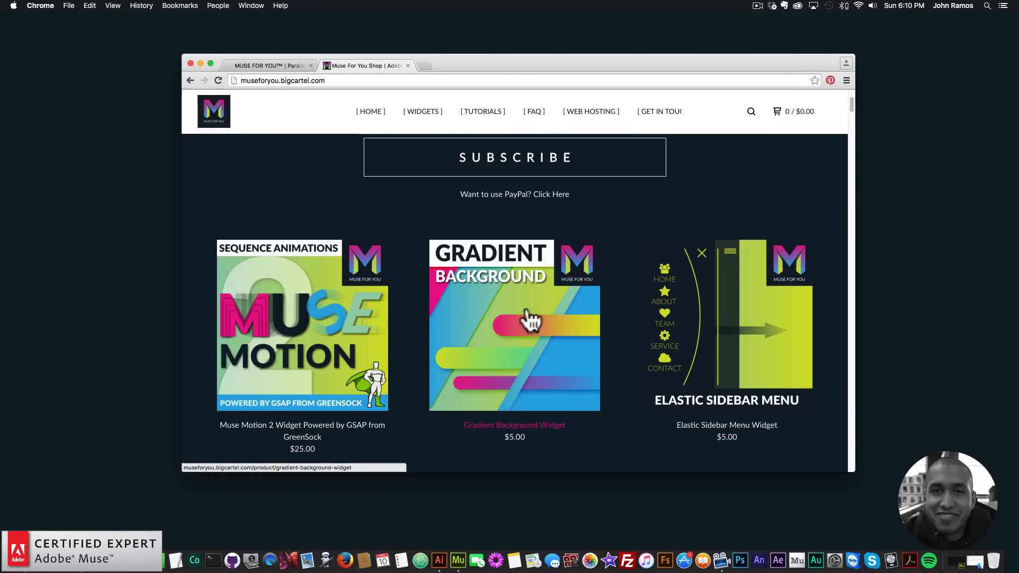
pyautogui.click(502, 256)
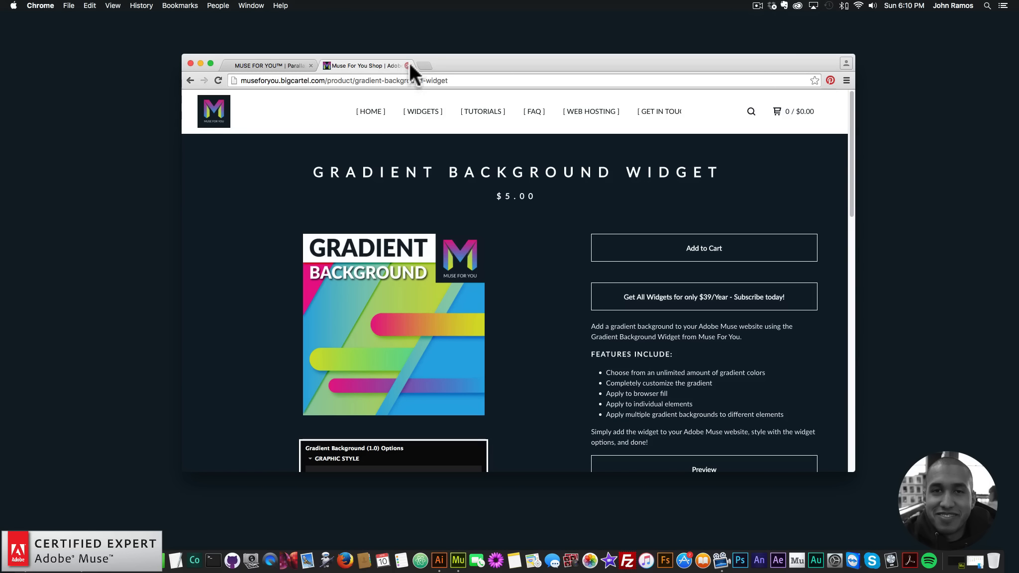
# - Switch to Adobe Muse and open the website project's Home page
pyautogui.click(201, 63)
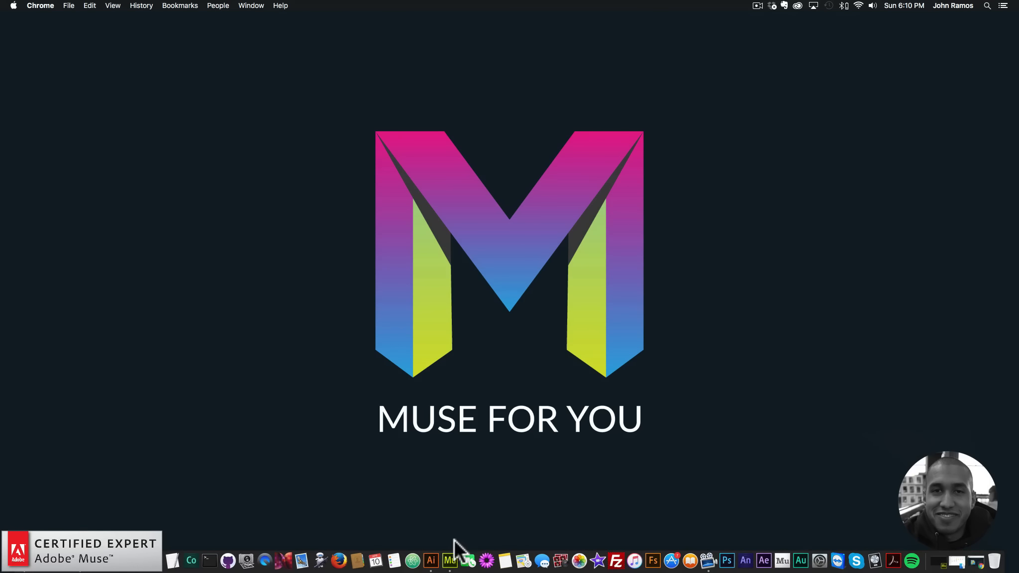
pyautogui.click(450, 556)
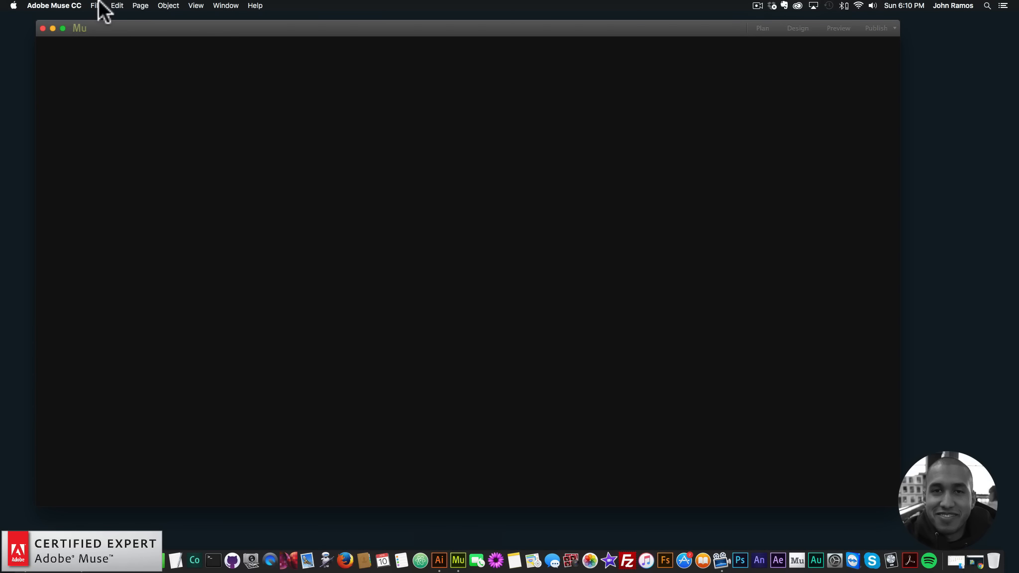
pyautogui.click(99, 5)
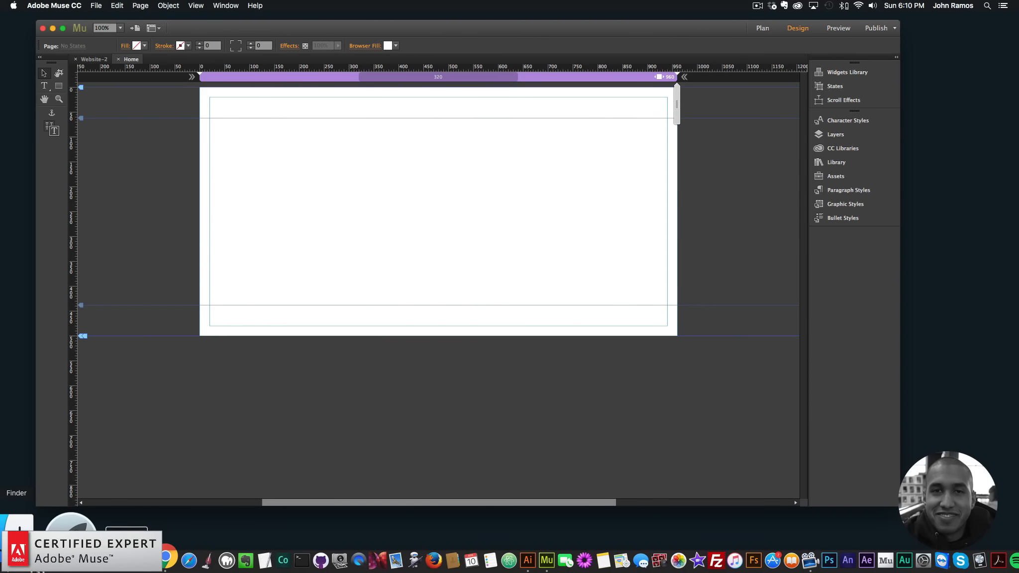
# - Place lh_out-01.jpg from the lighthouse folder onto the Home page
pyautogui.click(17, 550)
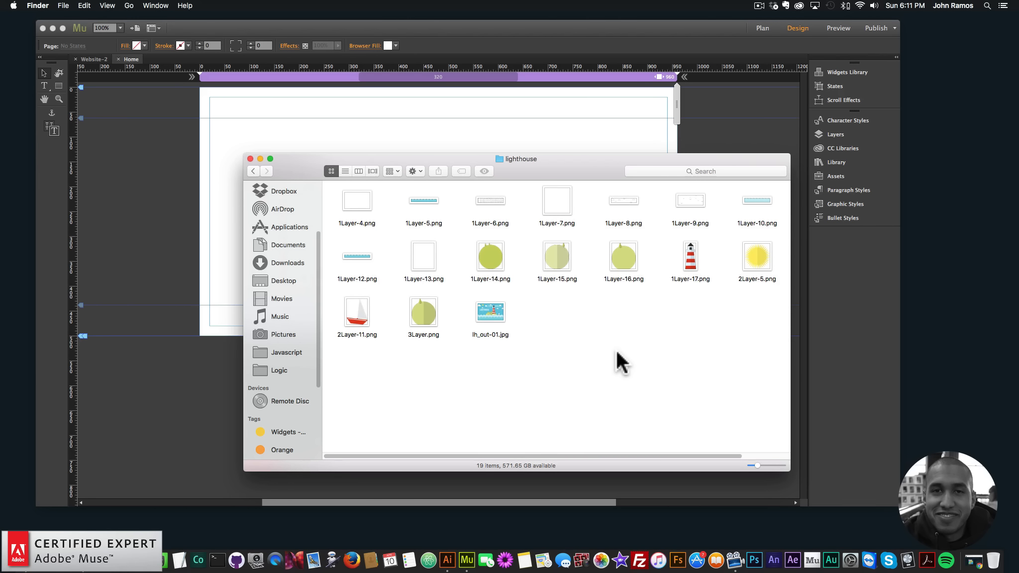
pyautogui.moveTo(580, 171); pyautogui.dragTo(783, 273)
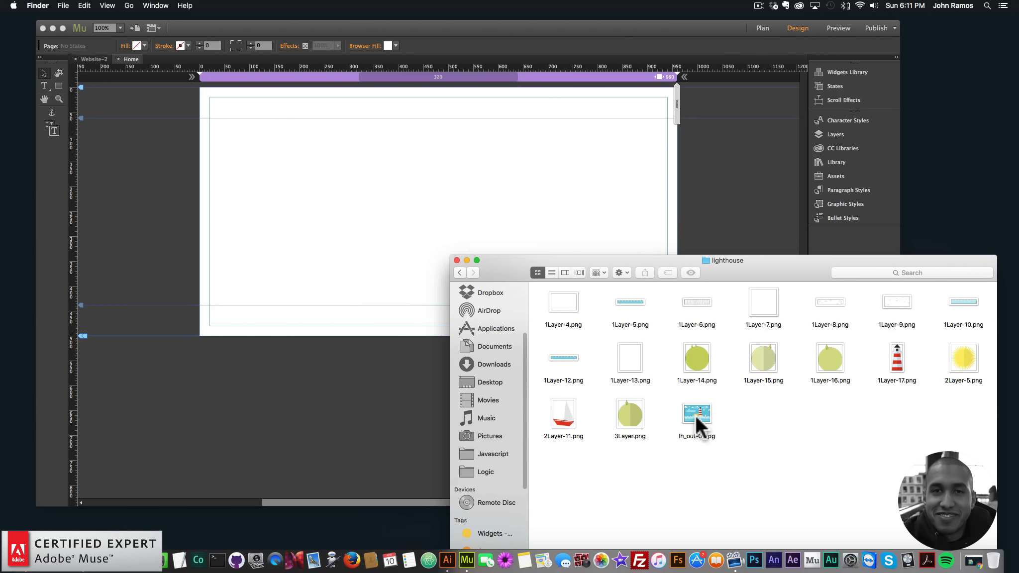
pyautogui.moveTo(698, 416); pyautogui.dragTo(273, 143)
pyautogui.moveTo(458, 218); pyautogui.dragTo(371, 198)
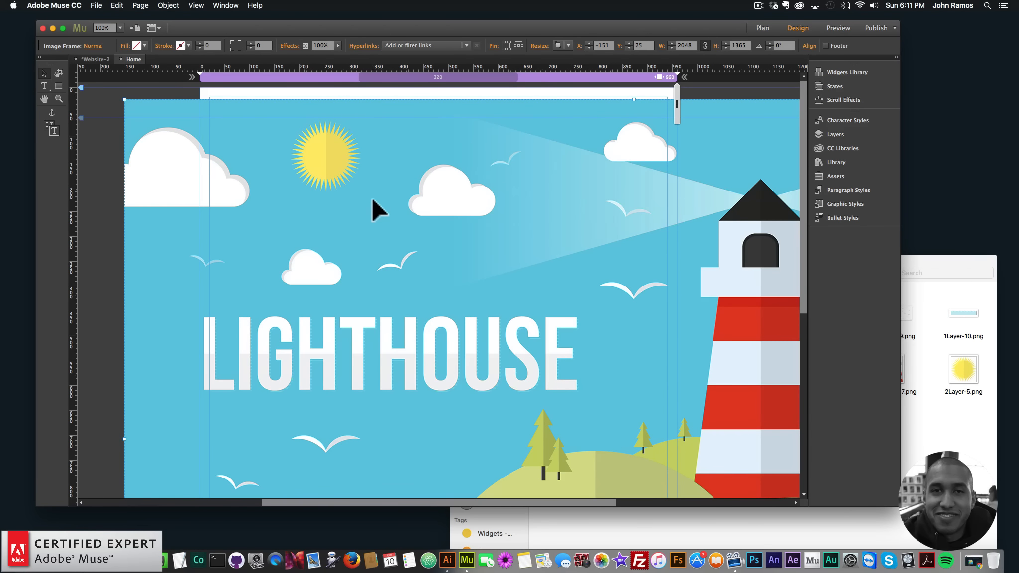
# - Move the lighthouse image to the page's upper left corner
pyautogui.press('super+minus')
pyautogui.press('super+minus')
pyautogui.moveTo(384, 137); pyautogui.dragTo(463, 172)
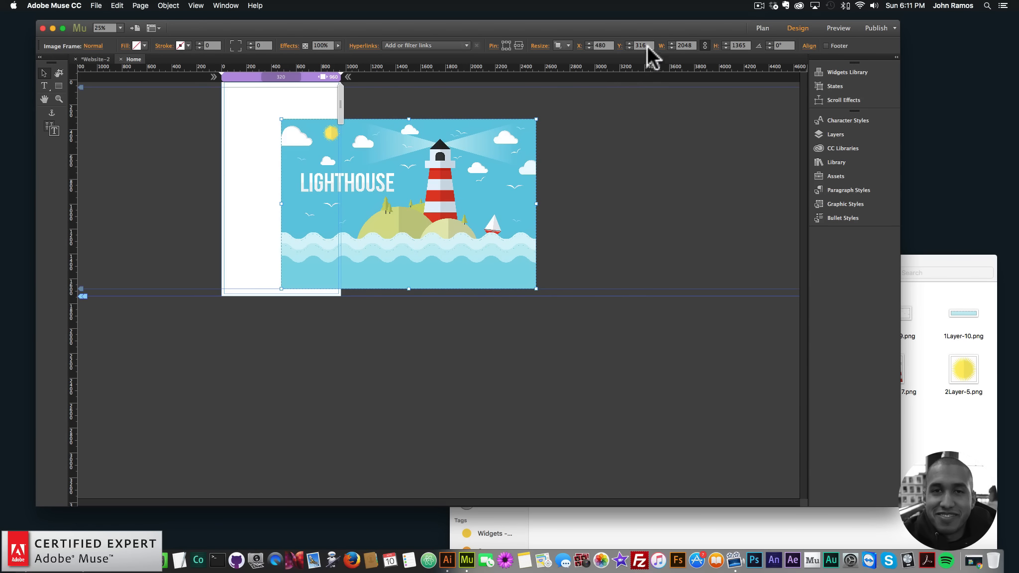
pyautogui.moveTo(428, 172); pyautogui.dragTo(368, 133)
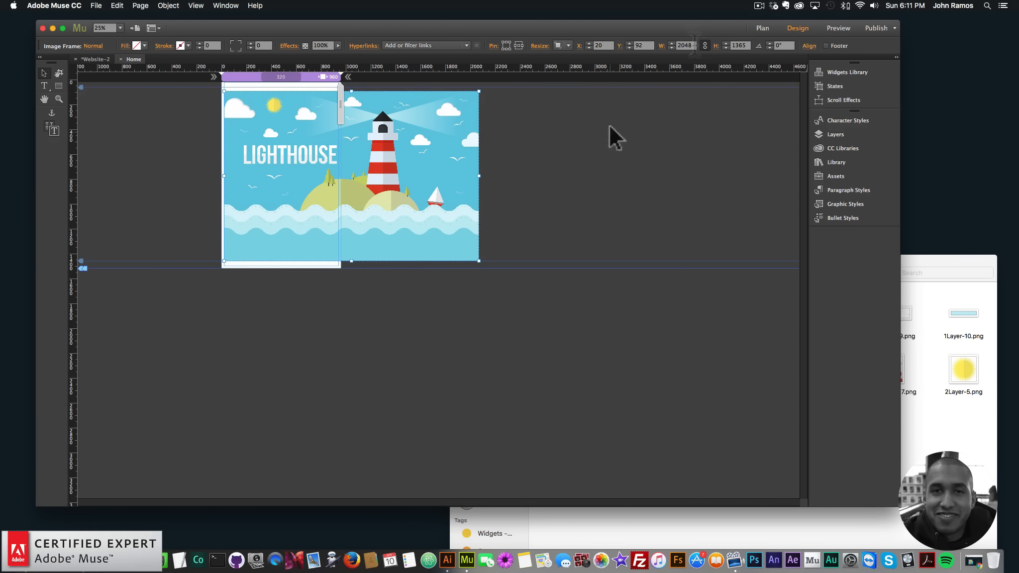
# - Set the lighthouse image's width to 900
pyautogui.click(685, 45)
pyautogui.write('900')
pyautogui.press('Return')
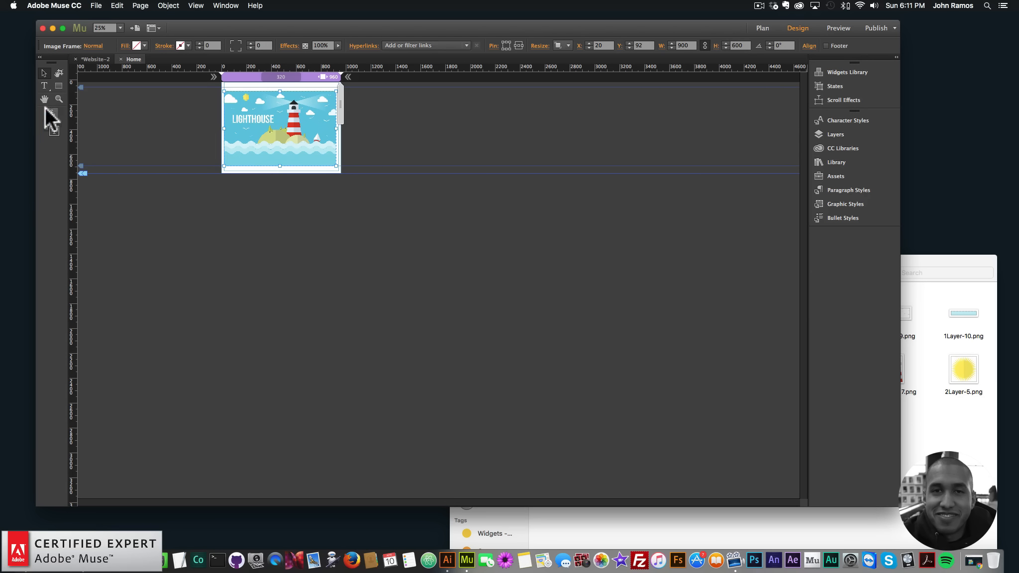
# - Zoom in on the page and move the image to about X 30, Y 71
pyautogui.click(59, 99)
pyautogui.click(262, 130)
pyautogui.click(485, 162)
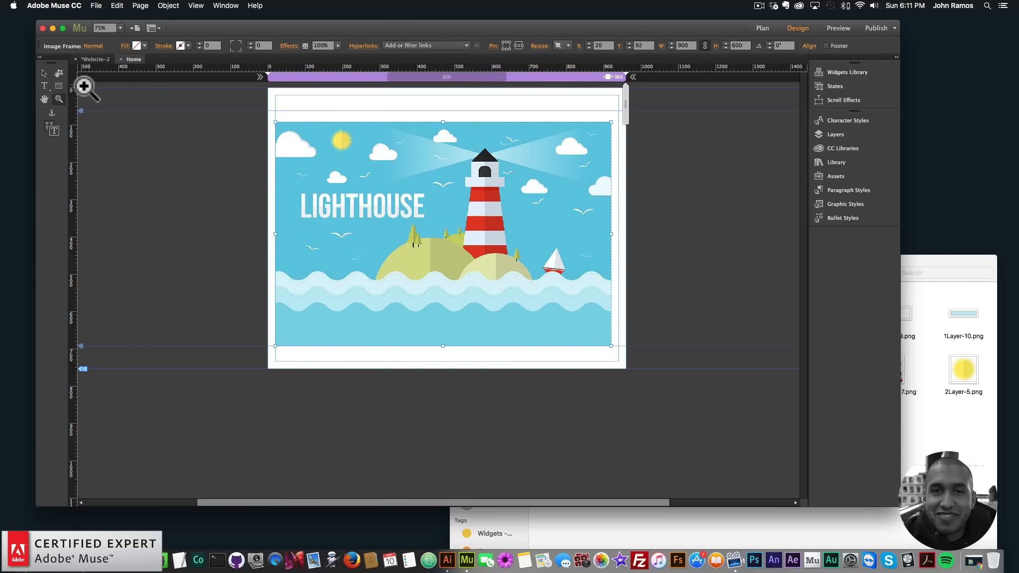
pyautogui.click(43, 74)
pyautogui.moveTo(493, 221)
pyautogui.mouseDown()
pyautogui.moveTo(519, 218)
pyautogui.moveTo(498, 215)
pyautogui.mouseUp()
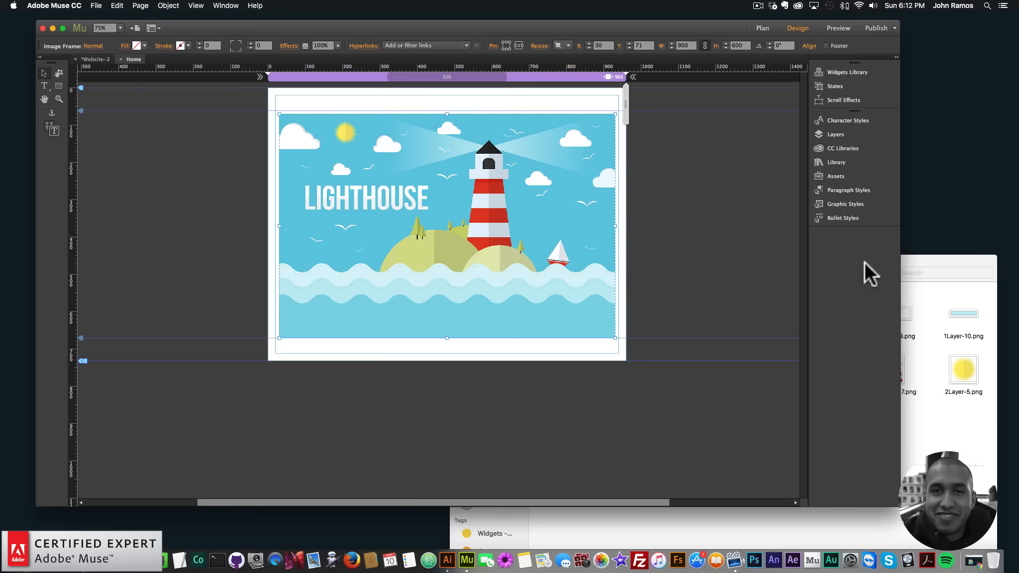
# - Place the 1Layer-10.png wave image over the water area in the lower part of the illustration
pyautogui.click(953, 264)
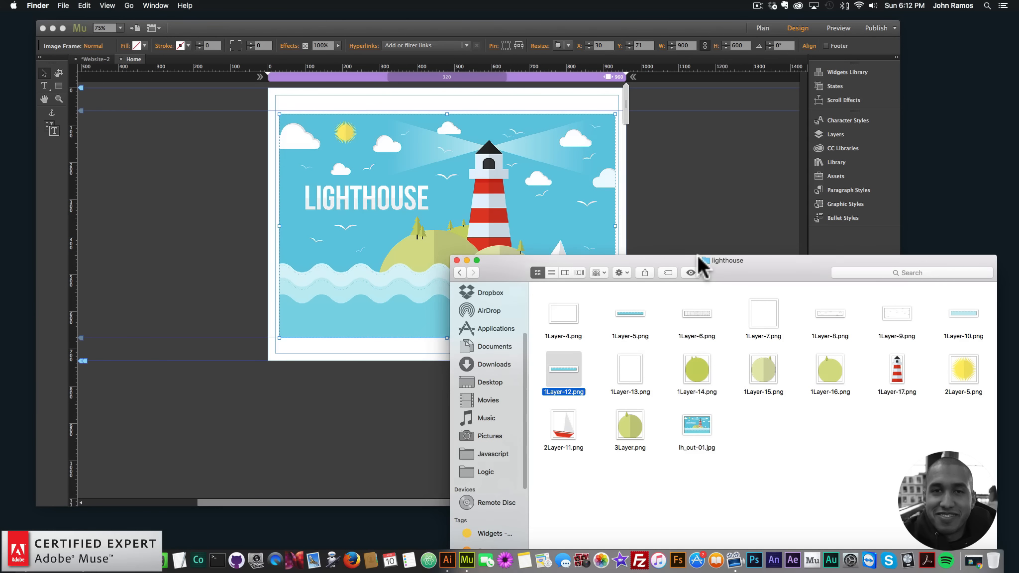
pyautogui.moveTo(699, 259); pyautogui.dragTo(767, 328)
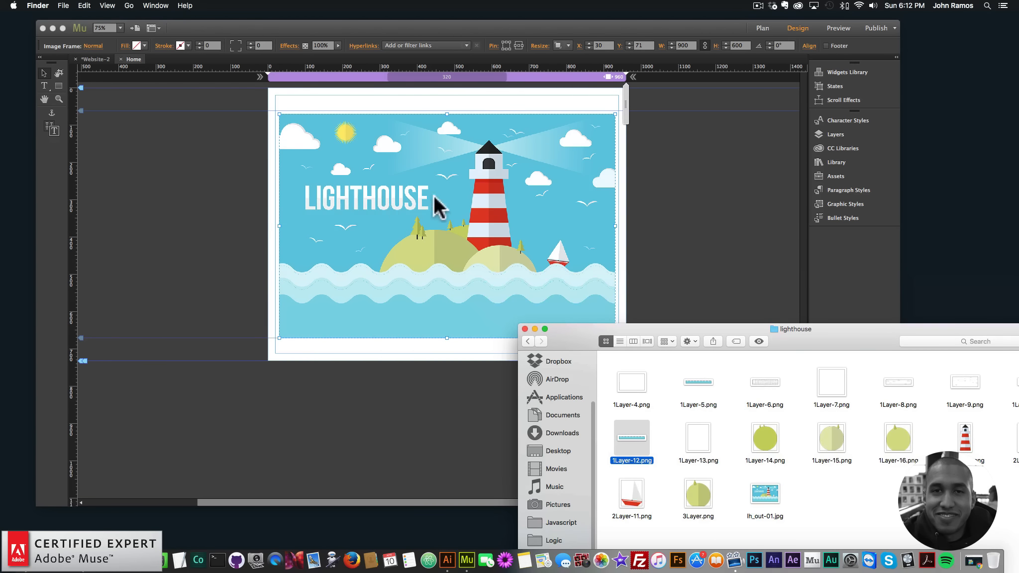
pyautogui.moveTo(671, 329); pyautogui.dragTo(552, 364)
pyautogui.moveTo(910, 416); pyautogui.dragTo(579, 251)
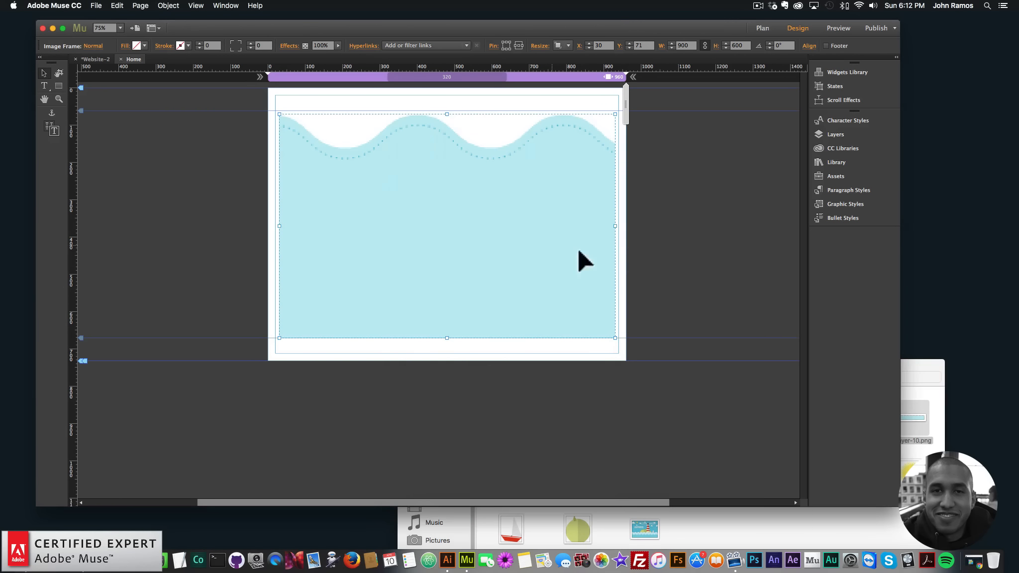
pyautogui.press('super+z')
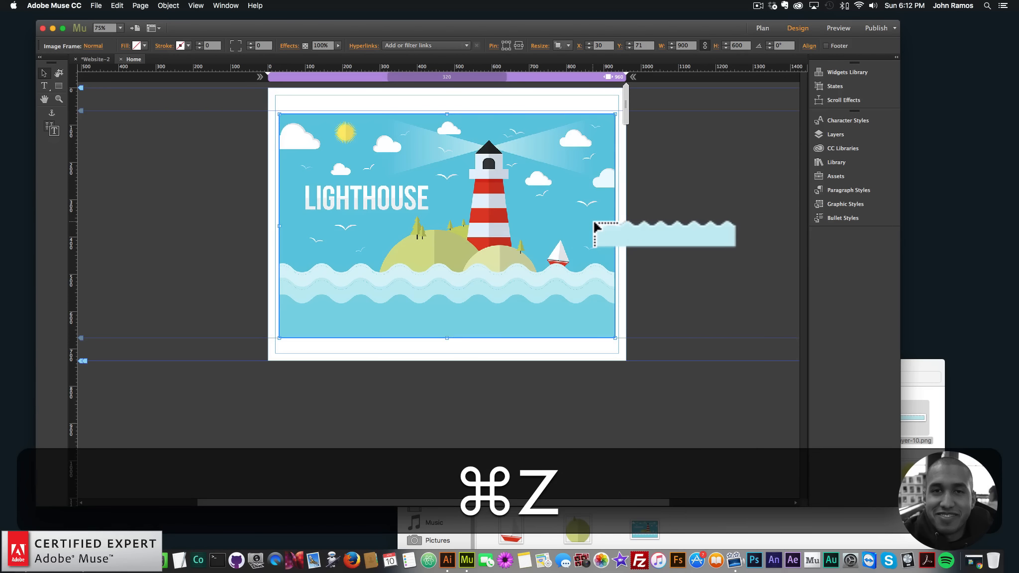
pyautogui.click(676, 221)
pyautogui.moveTo(710, 241); pyautogui.dragTo(349, 309)
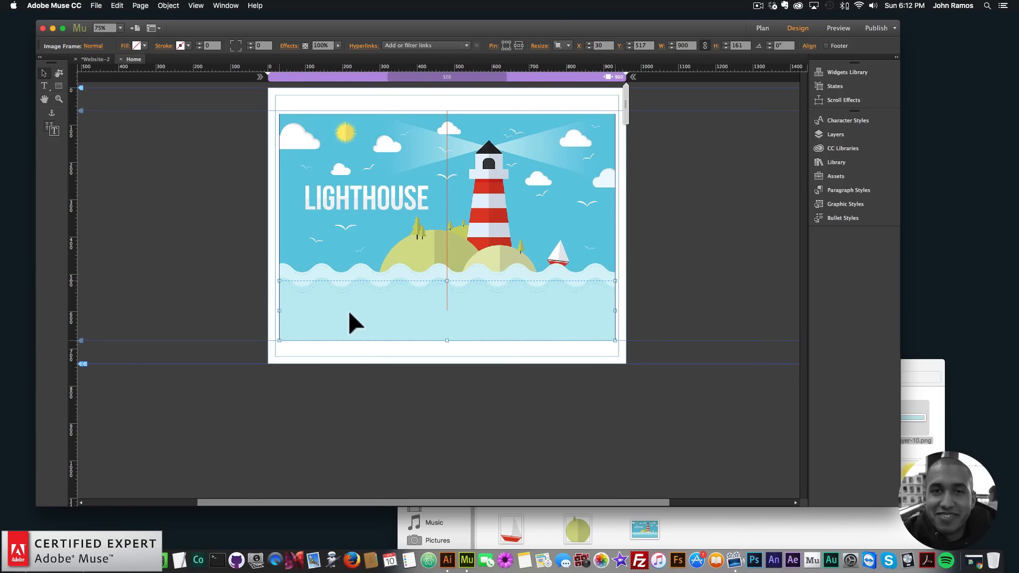
pyautogui.press('Up')
pyautogui.press('Up')
pyautogui.press('Up')
pyautogui.press('Up')
pyautogui.press('Up')
pyautogui.press('Up')
pyautogui.press('Up')
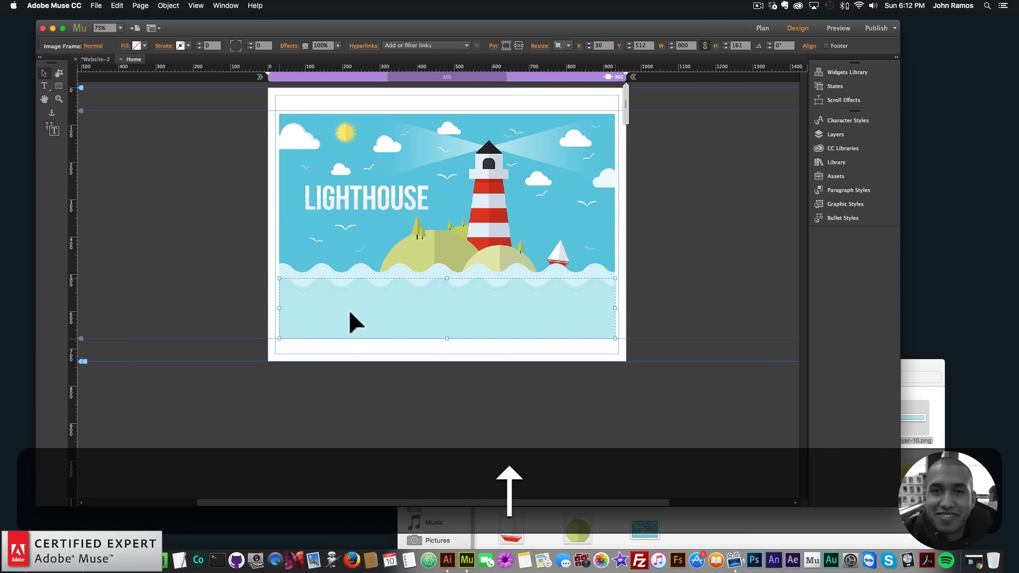
# - Place the 1Layer-5.png wave image along the bottom of the illustration
pyautogui.click(930, 372)
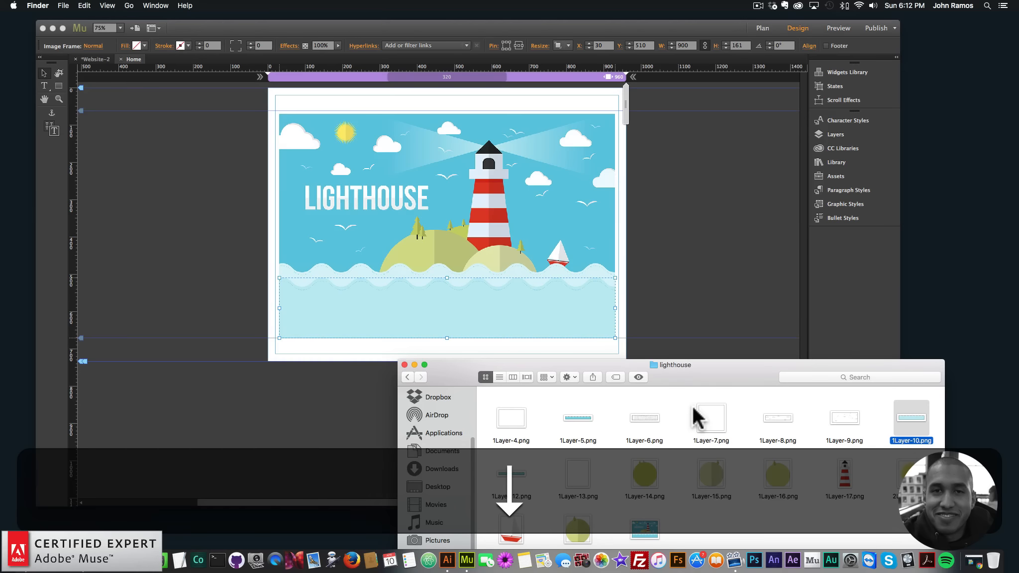
pyautogui.moveTo(577, 418); pyautogui.dragTo(665, 206)
pyautogui.moveTo(708, 249); pyautogui.dragTo(352, 324)
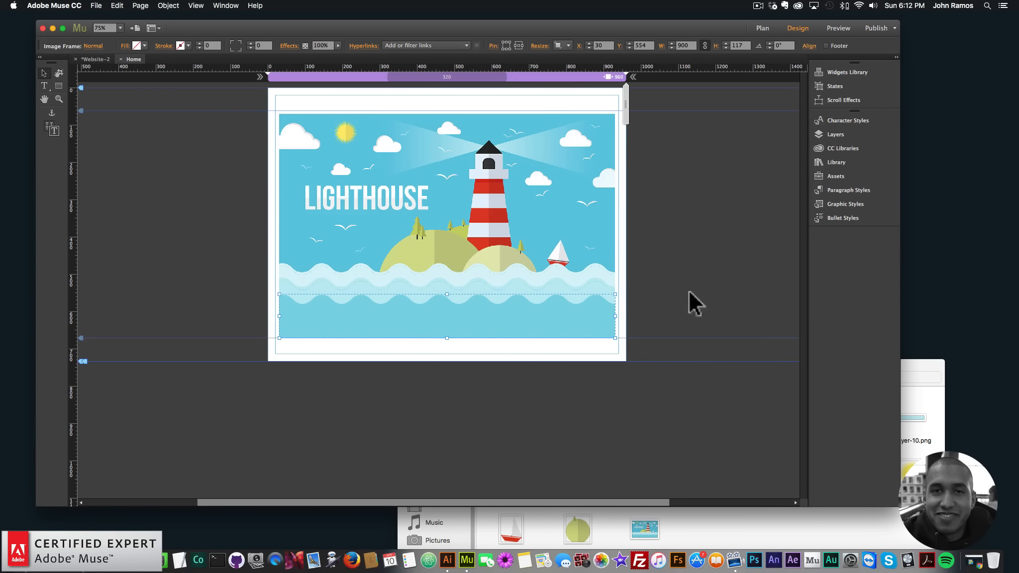
# - Select the wave image at the bottom of the illustration and delete it
pyautogui.click(921, 362)
pyautogui.scroll(-1, 517, 462)
pyautogui.moveTo(511, 463); pyautogui.dragTo(533, 443)
pyautogui.click(447, 323)
pyautogui.press('BackSpace')
# - Place another 1Layer-10.png wave image and position it at about X 30, Y 469 over the water
pyautogui.click(933, 364)
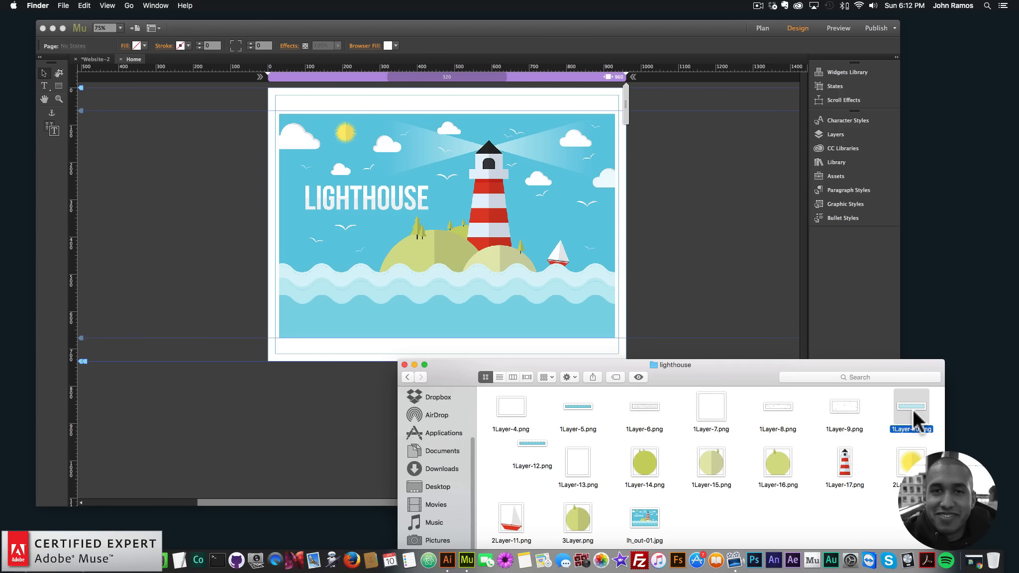
pyautogui.moveTo(912, 408); pyautogui.dragTo(681, 221)
pyautogui.moveTo(736, 279); pyautogui.dragTo(338, 308)
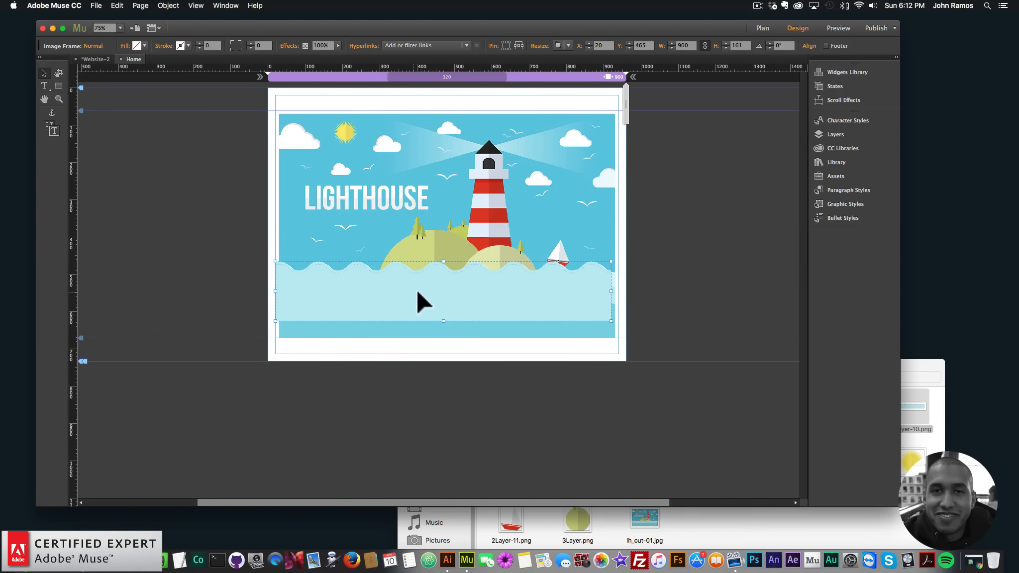
pyautogui.press('Right')
pyautogui.moveTo(409, 291); pyautogui.dragTo(413, 291)
pyautogui.press('Down')
pyautogui.press('Down')
pyautogui.press('Down')
pyautogui.press('Down')
pyautogui.press('Down')
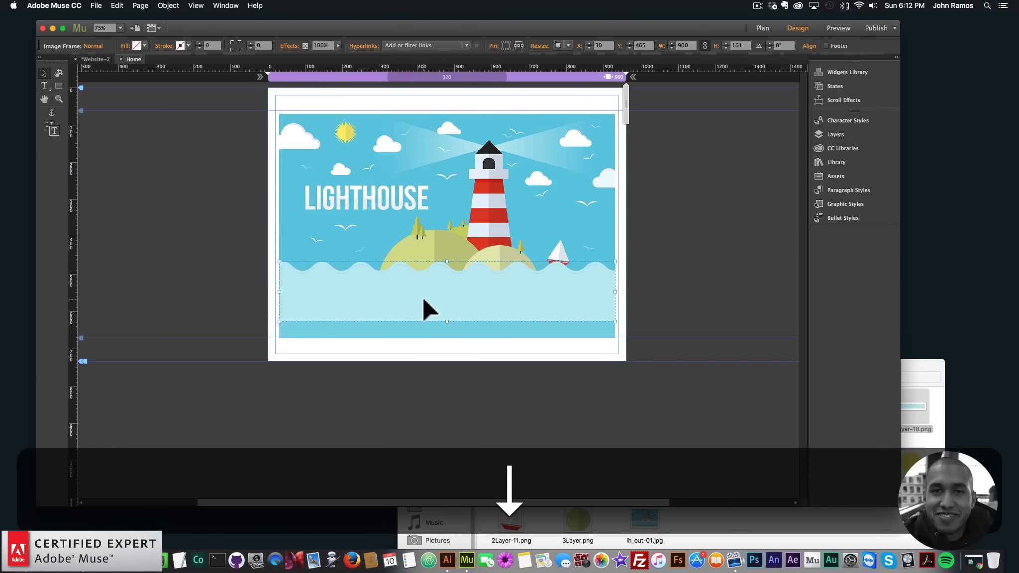
# - Send the new wave image to the back
pyautogui.rightClick(429, 290)
pyautogui.moveTo(473, 345)
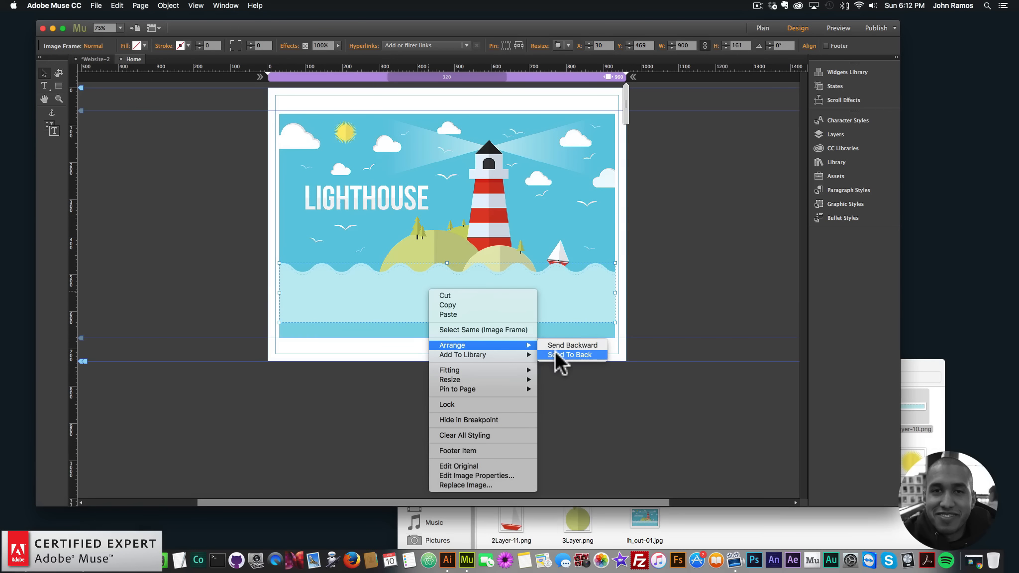
pyautogui.click(564, 355)
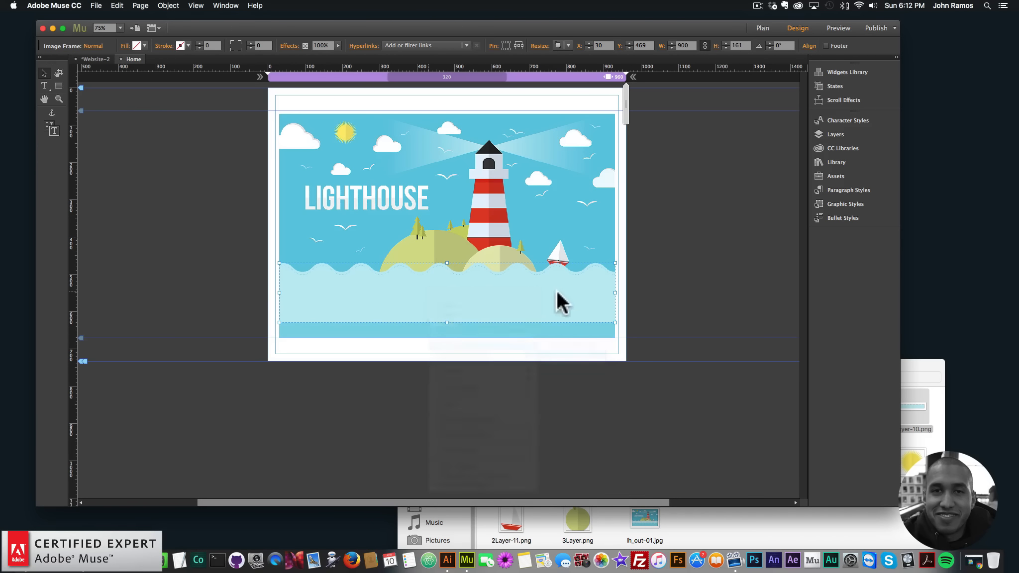
# - Add a new layer, Layer 2, in the Layers panel and move it below Layer 1
pyautogui.click(528, 274)
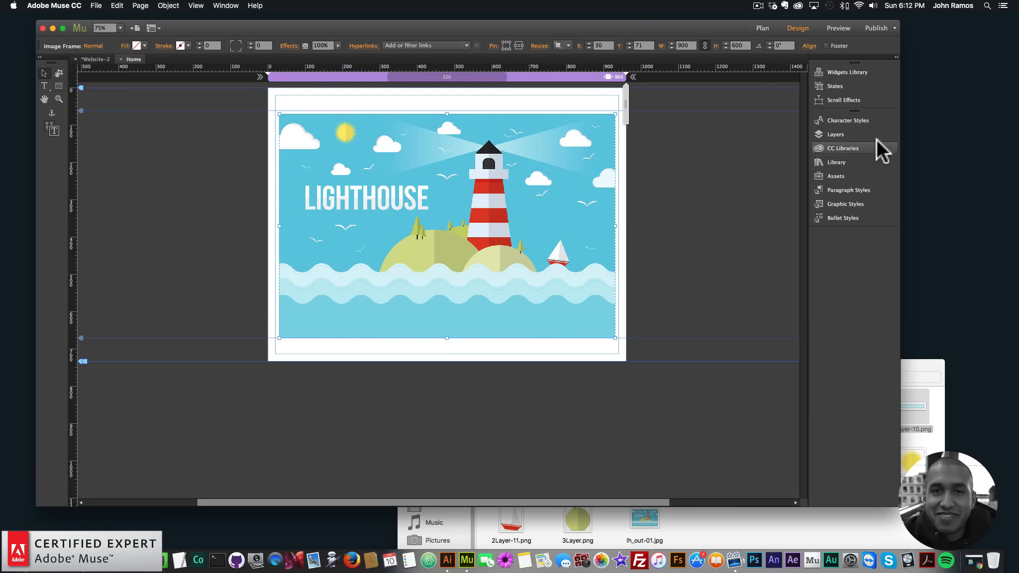
pyautogui.click(846, 132)
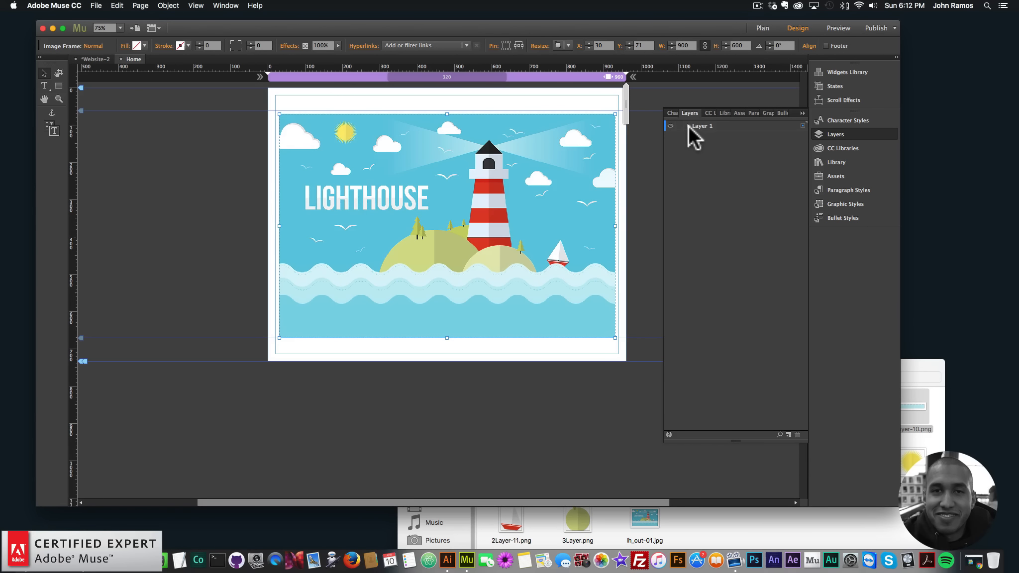
pyautogui.click(788, 434)
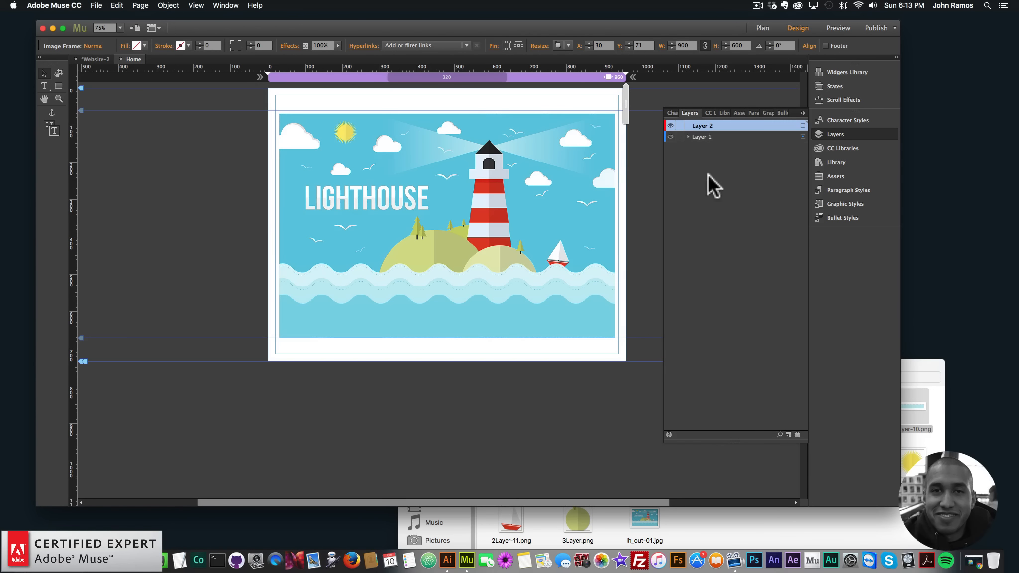
pyautogui.click(687, 137)
pyautogui.moveTo(723, 169)
pyautogui.mouseDown()
pyautogui.moveTo(720, 125)
pyautogui.moveTo(711, 182)
pyautogui.mouseUp()
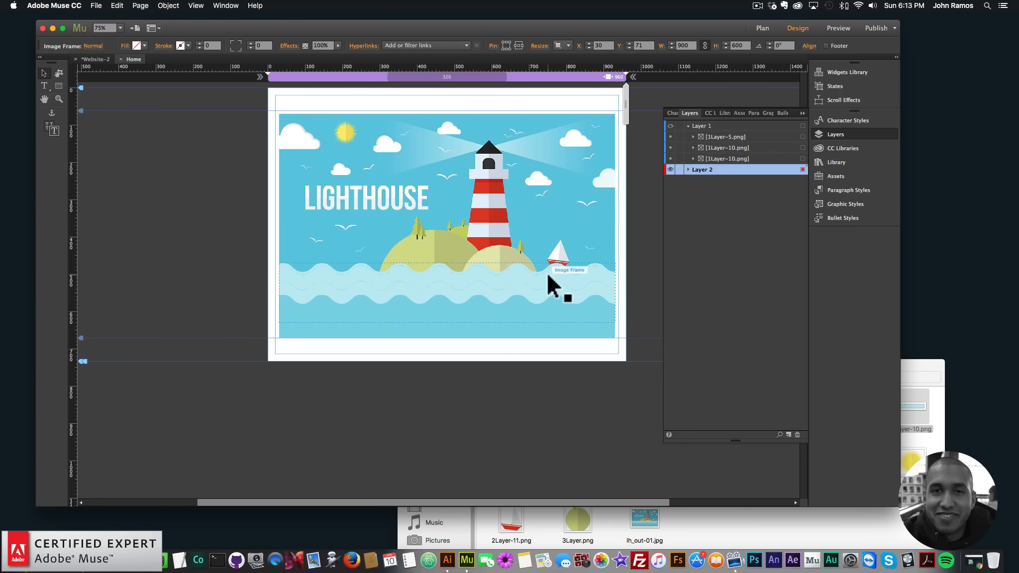
pyautogui.click(526, 290)
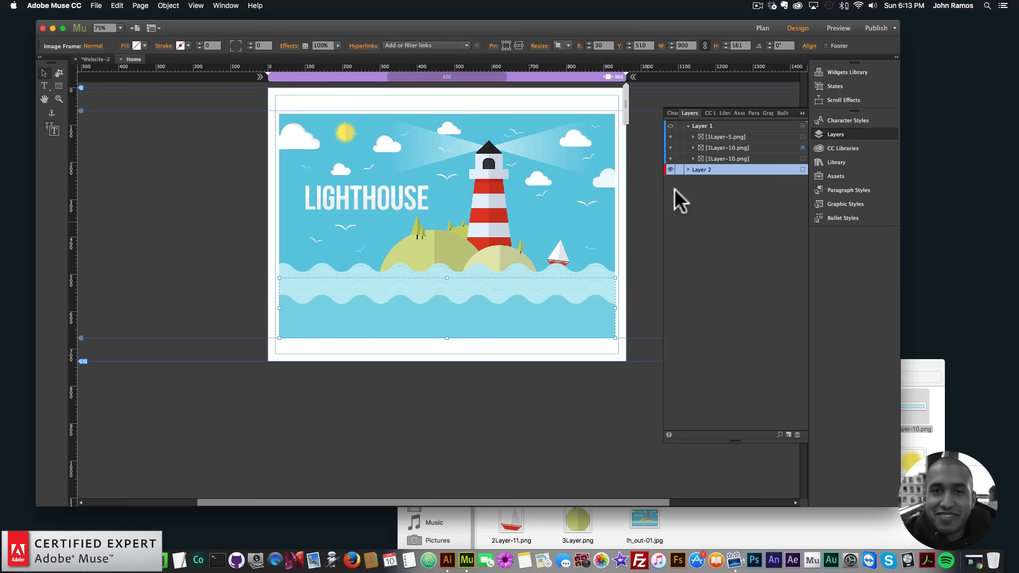
pyautogui.click(671, 125)
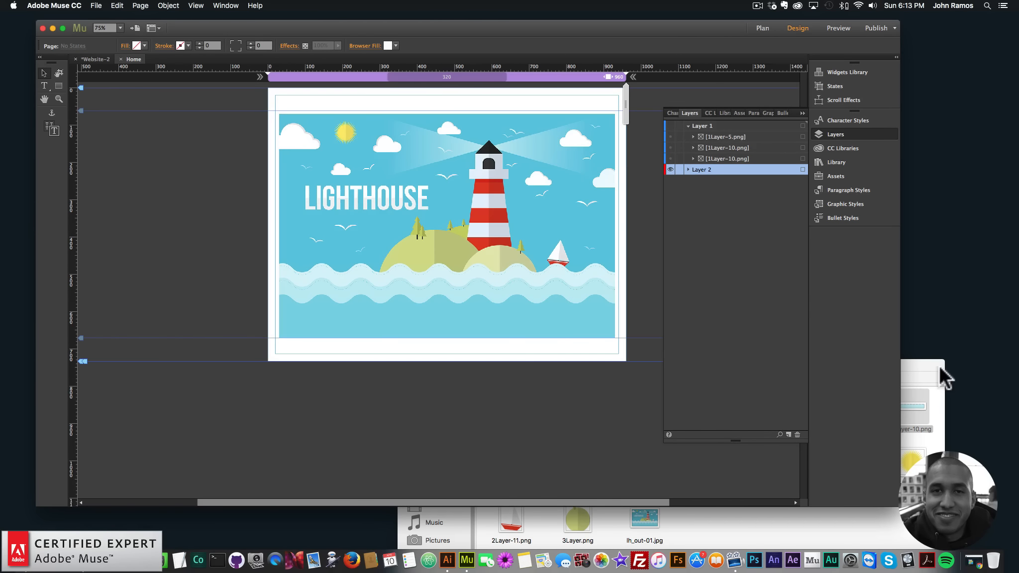
# - Delete the 1Layer-10.png wave image placed over the water line
pyautogui.moveTo(941, 378); pyautogui.dragTo(930, 301)
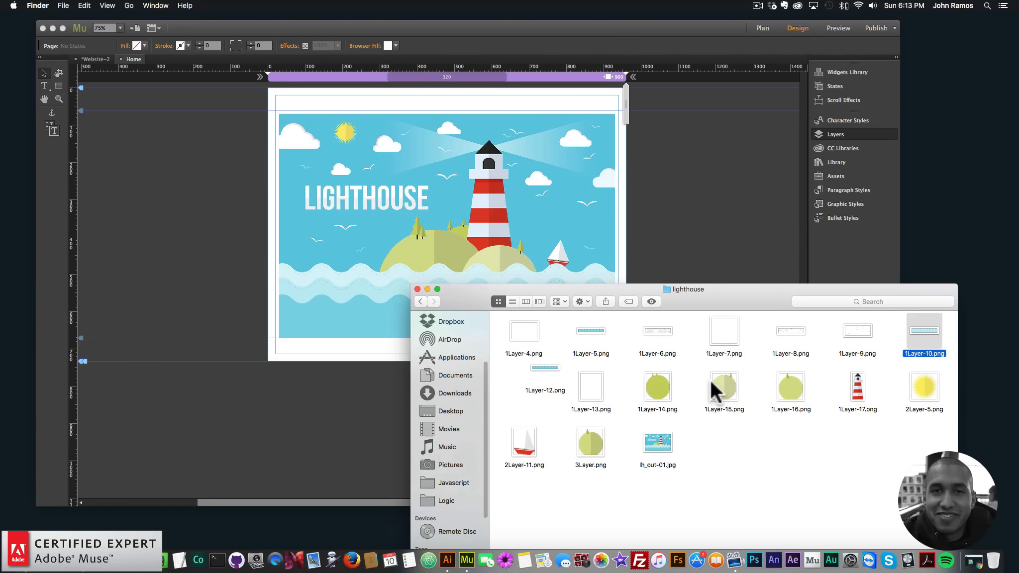
pyautogui.moveTo(864, 440); pyautogui.dragTo(964, 360)
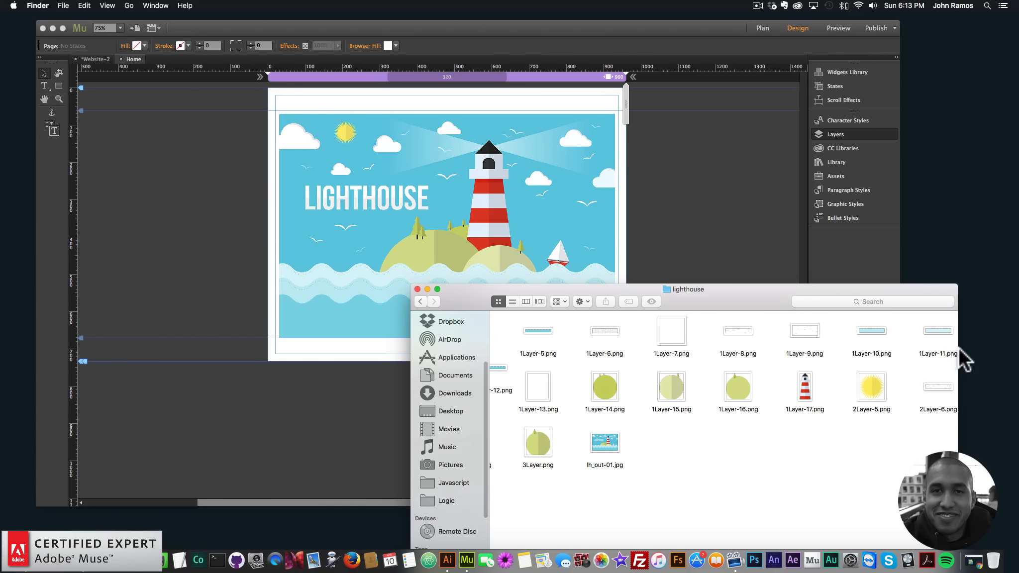
pyautogui.click(546, 284)
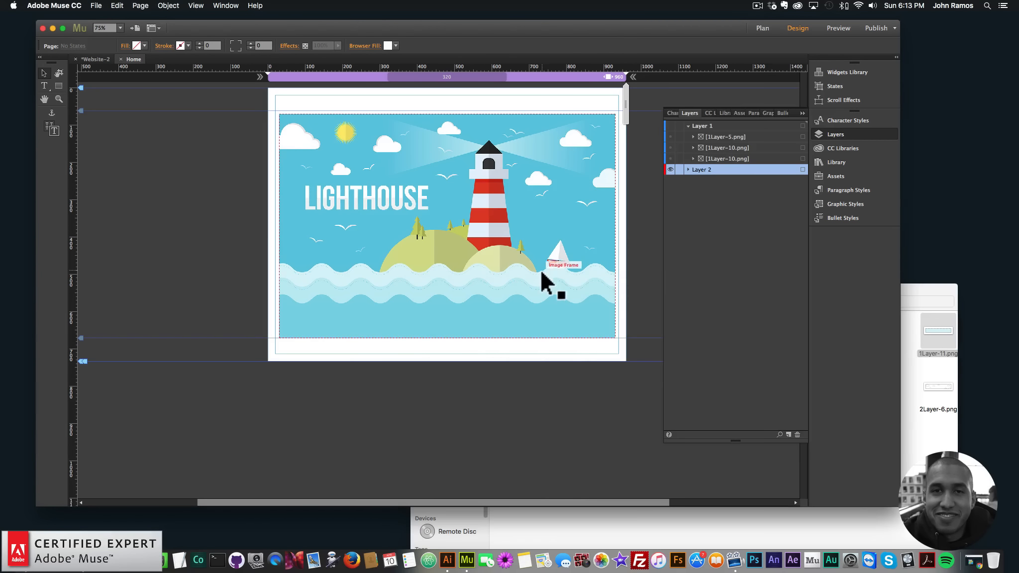
pyautogui.click(669, 126)
pyautogui.click(922, 286)
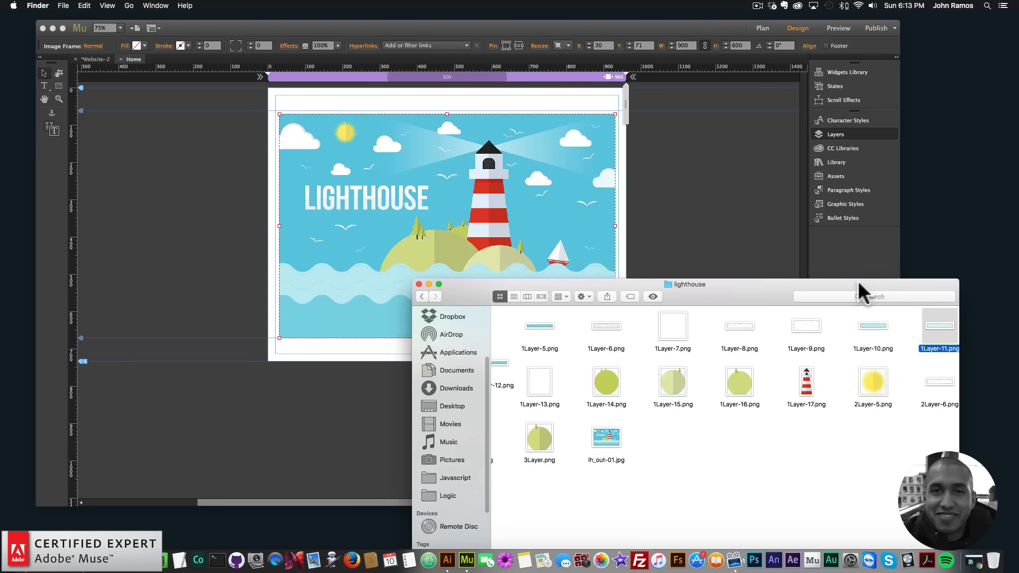
pyautogui.click(550, 262)
pyautogui.click(545, 267)
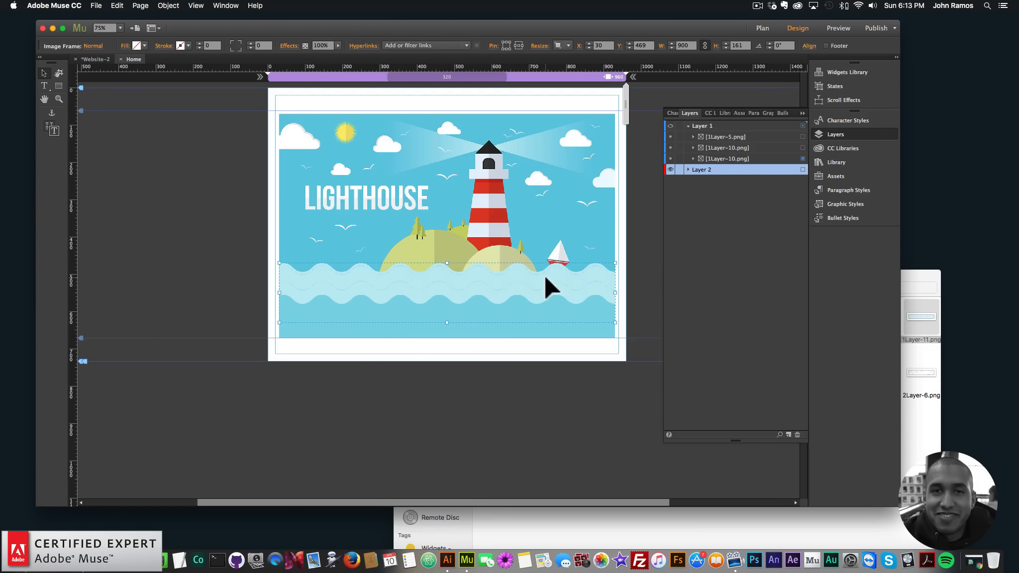
pyautogui.press('BackSpace')
pyautogui.click(516, 309)
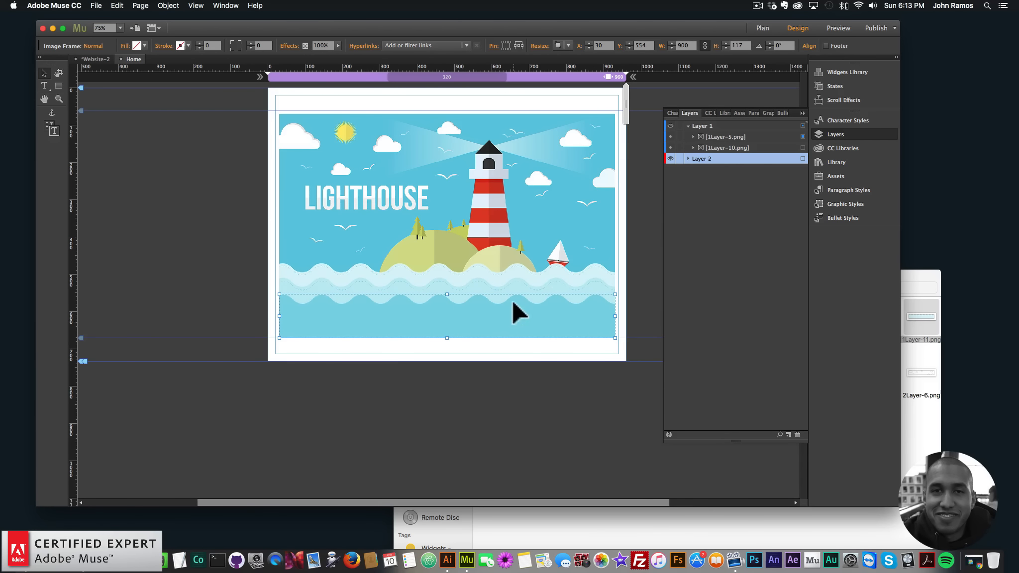
pyautogui.click(921, 319)
pyautogui.moveTo(923, 332); pyautogui.dragTo(497, 238)
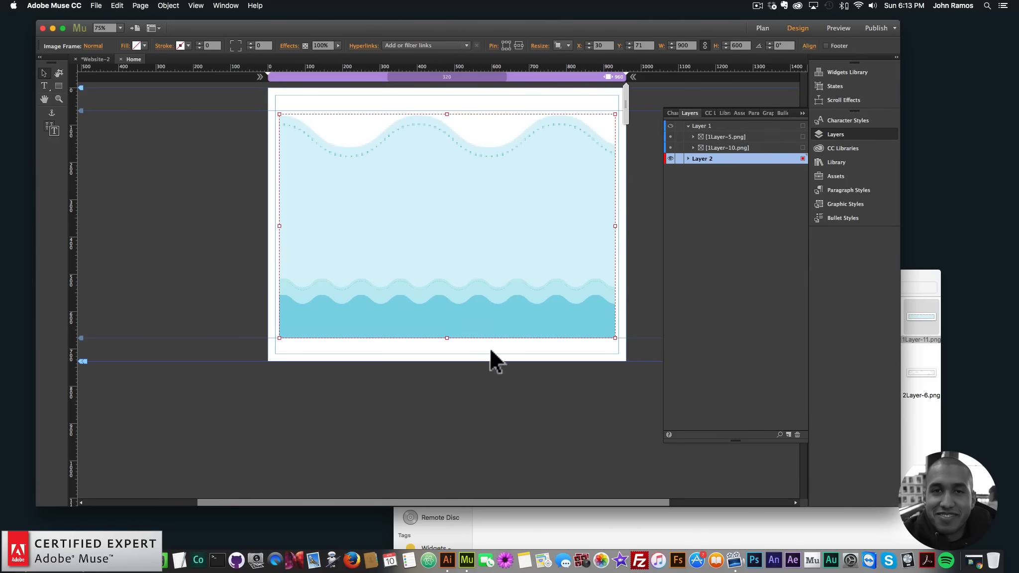
pyautogui.press('super+z')
# - Place the 1Layer-11.png wave image at about X 30, Y 469 over the water
pyautogui.click(148, 176)
pyautogui.moveTo(196, 194); pyautogui.dragTo(327, 282)
pyautogui.press('Up')
pyautogui.press('Down')
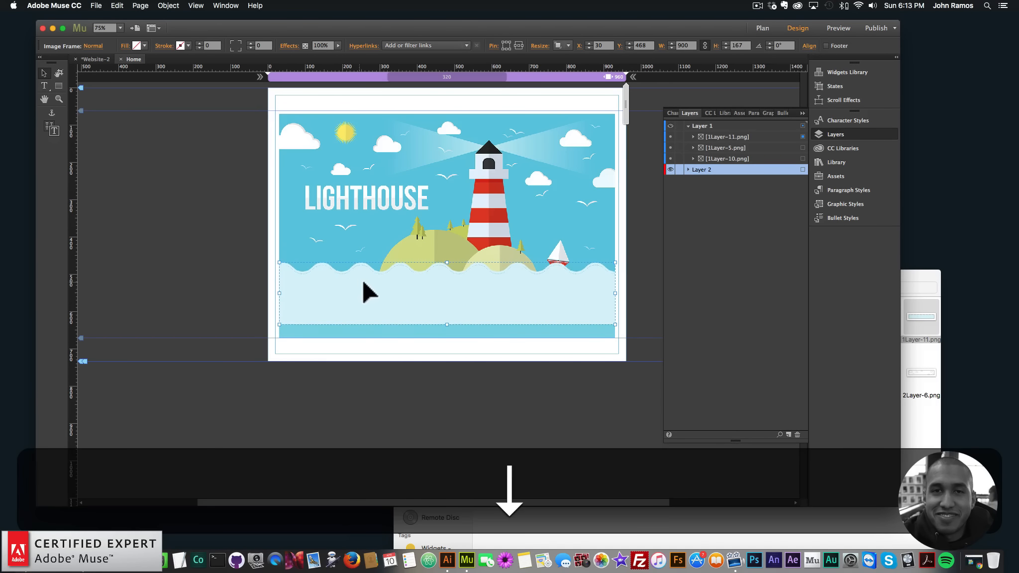
pyautogui.press('Up')
# - Send the 1Layer-11.png wave image to the back
pyautogui.click(669, 170)
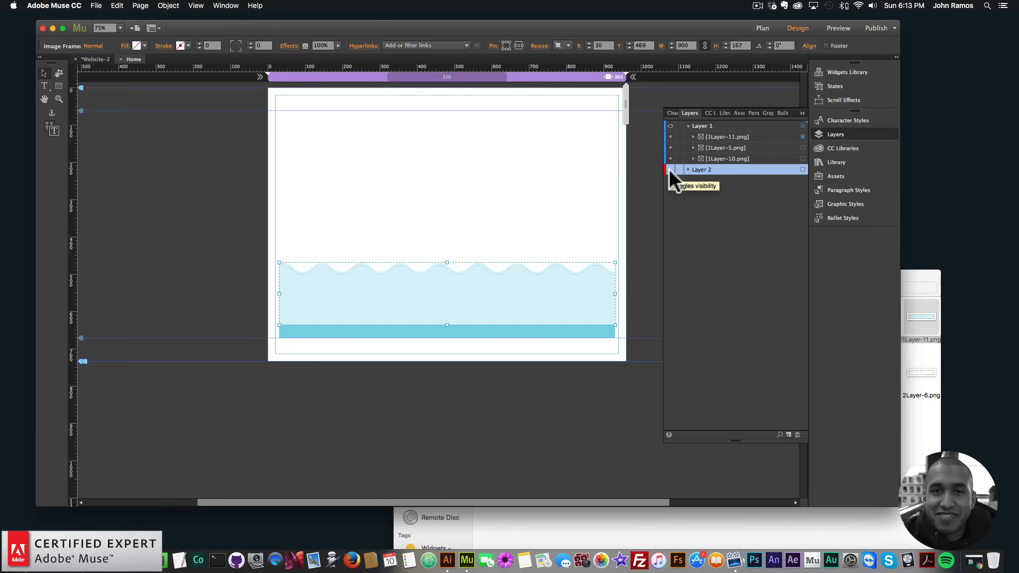
pyautogui.click(669, 168)
pyautogui.rightClick(487, 283)
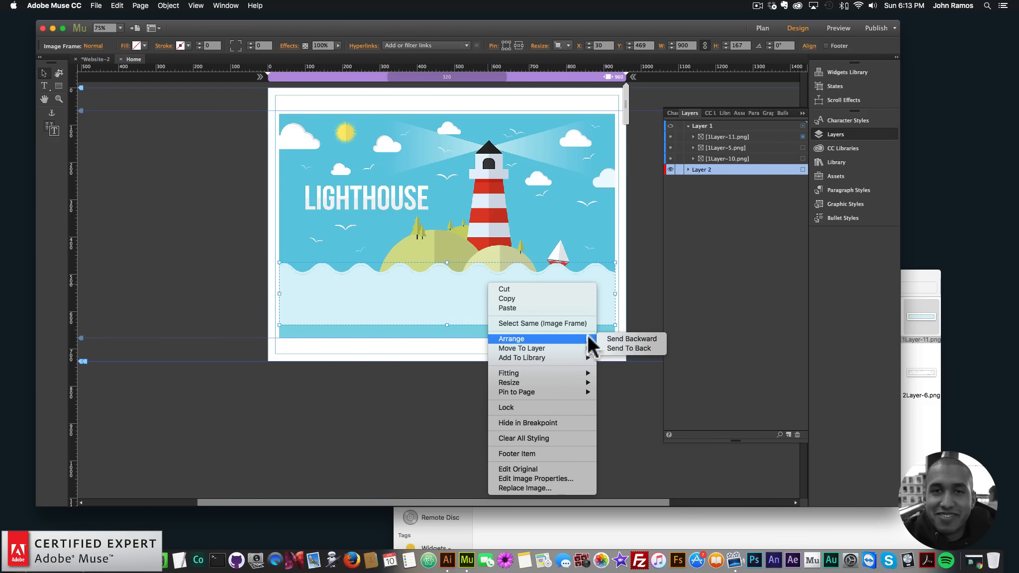
pyautogui.click(614, 344)
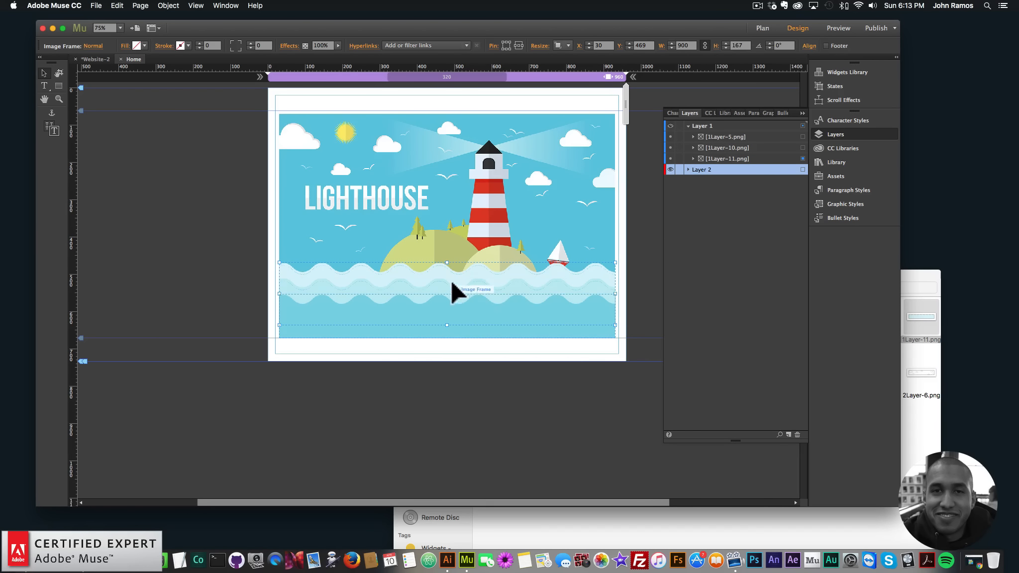
# - Place the 1Layer-15.png hill image and position it at about X 516, Y 402 on the right of the island
pyautogui.click(445, 297)
pyautogui.click(448, 319)
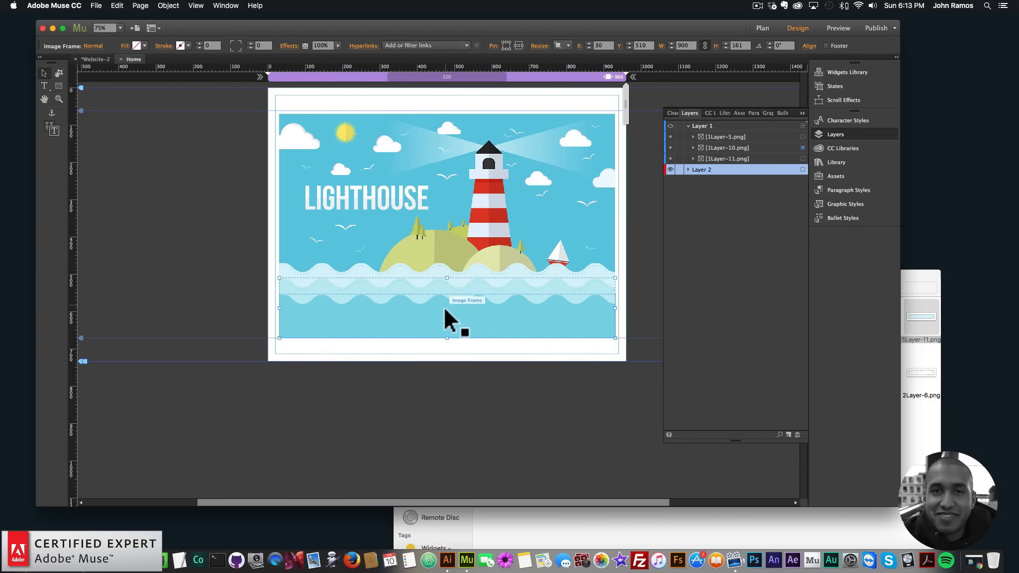
pyautogui.click(917, 283)
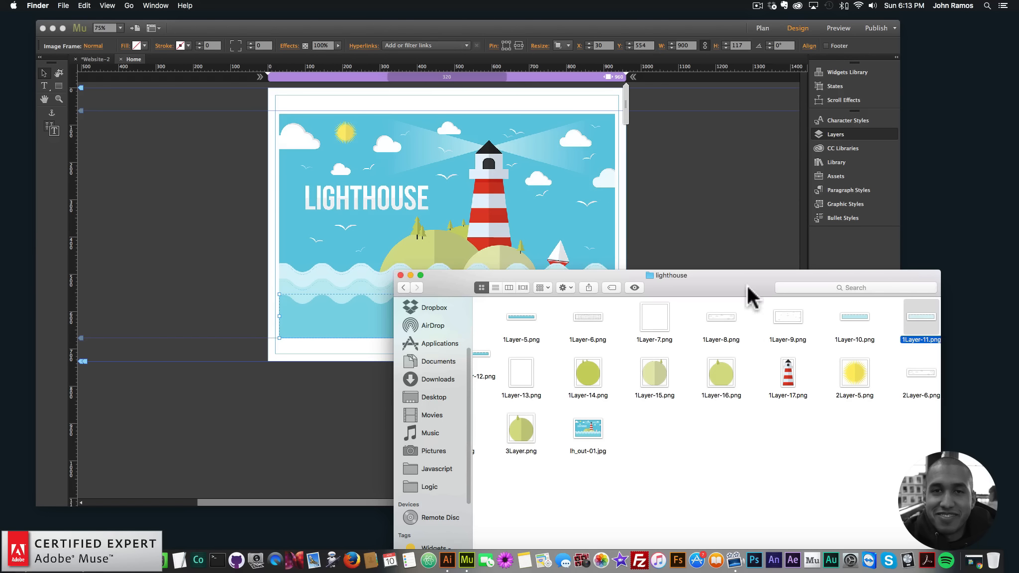
pyautogui.moveTo(740, 283); pyautogui.dragTo(772, 356)
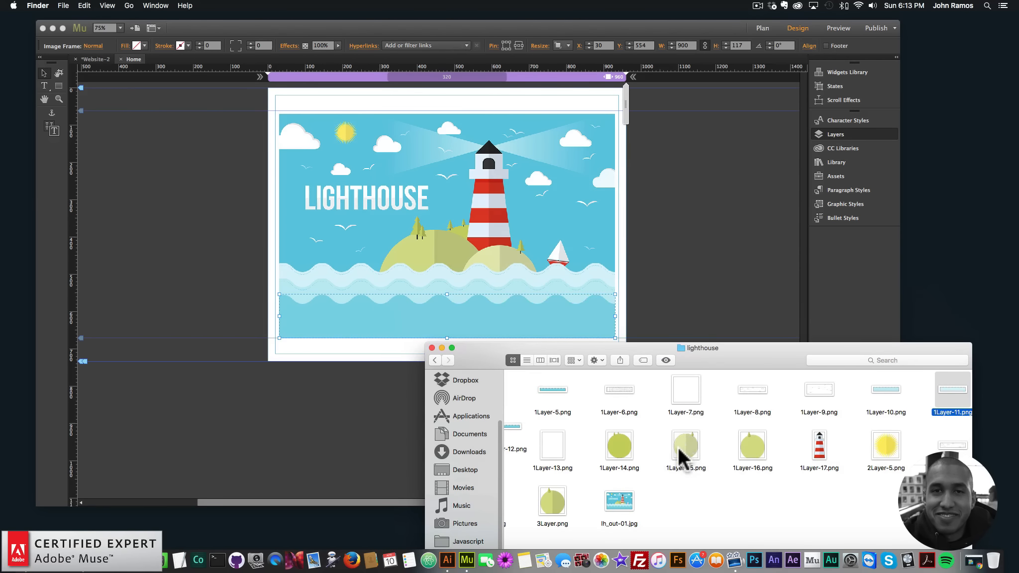
pyautogui.moveTo(682, 454); pyautogui.dragTo(403, 247)
pyautogui.click(404, 239)
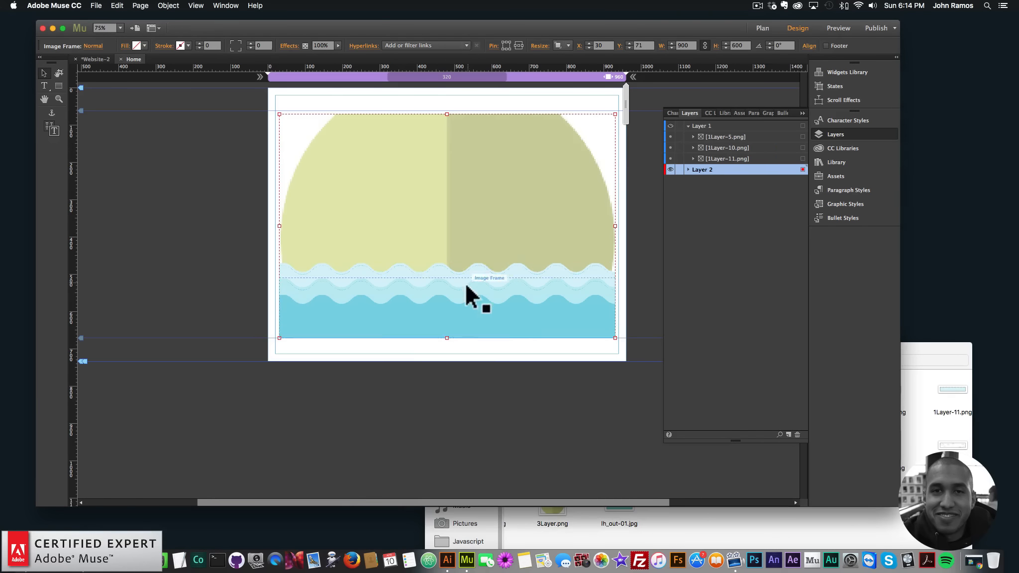
pyautogui.press('super+z')
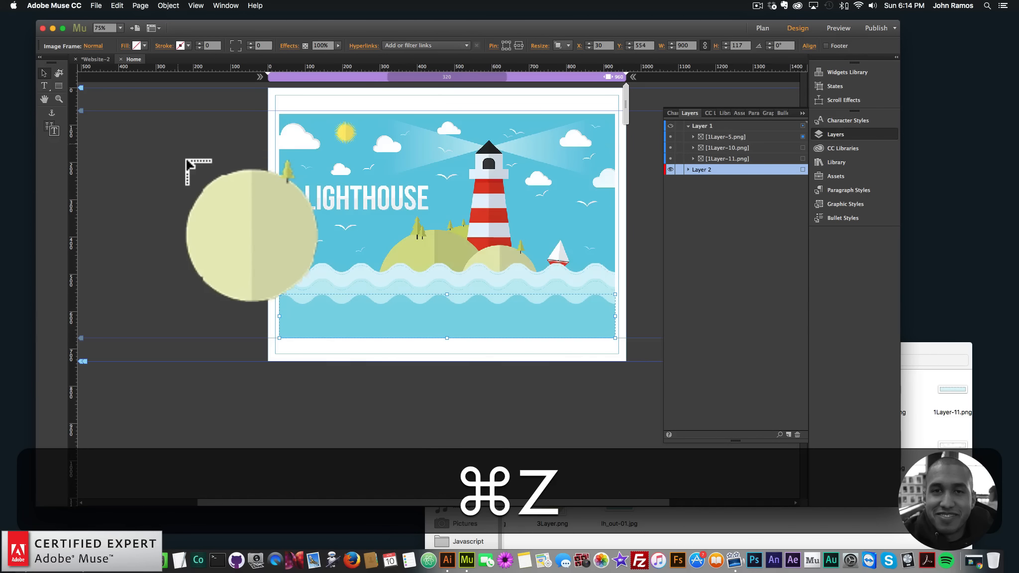
pyautogui.moveTo(155, 167); pyautogui.dragTo(233, 252)
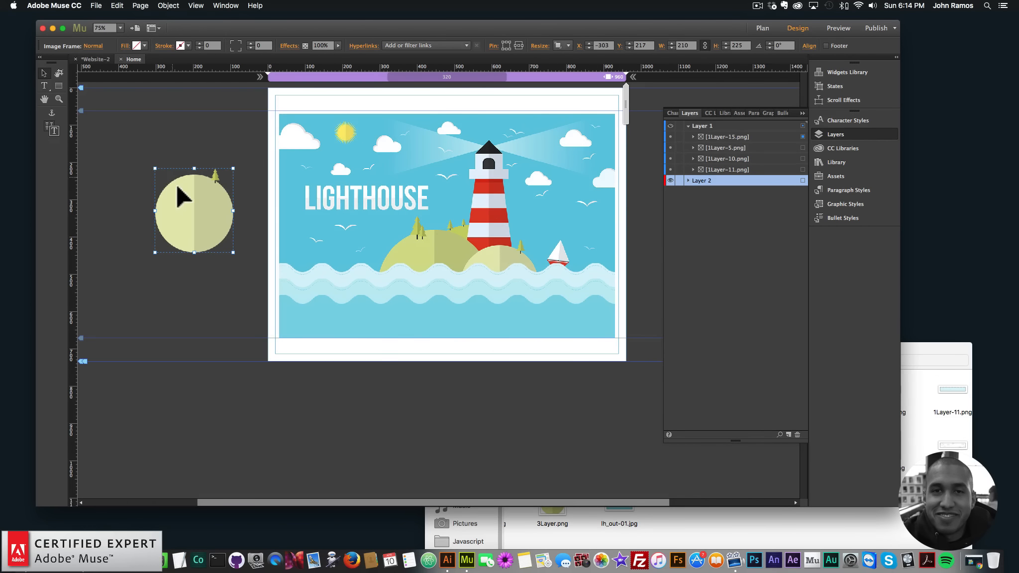
pyautogui.moveTo(188, 208); pyautogui.dragTo(497, 272)
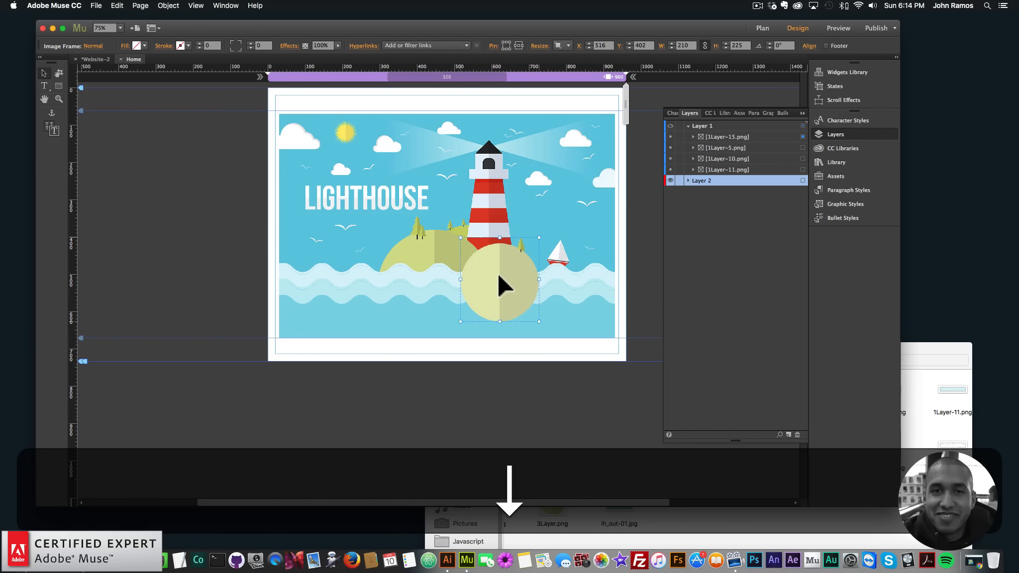
# - Place the 3Layer.png hill image and position it at about X 295, Y 345 on the left of the island
pyautogui.click(930, 344)
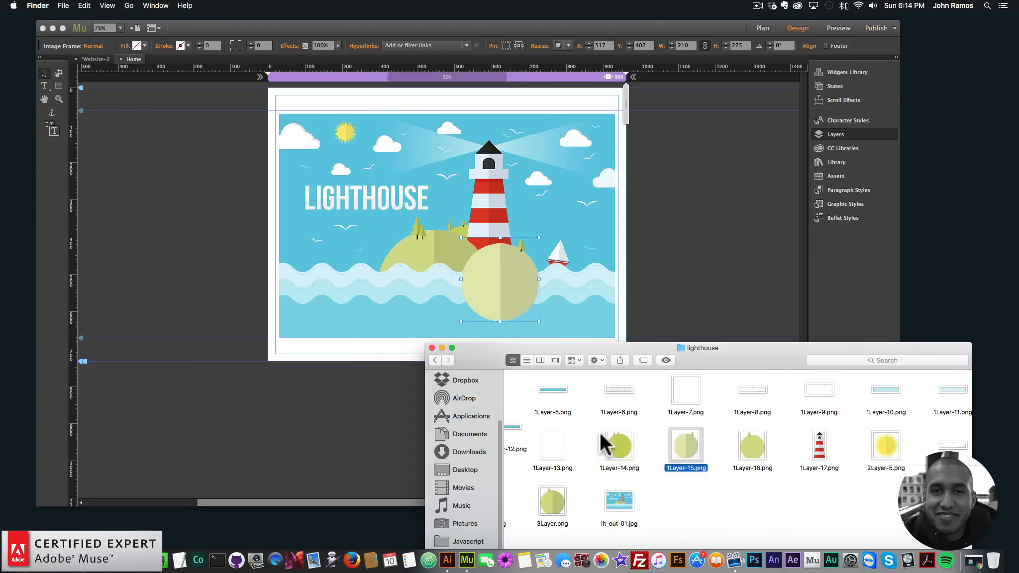
pyautogui.click(620, 444)
pyautogui.click(558, 508)
pyautogui.moveTo(559, 508); pyautogui.dragTo(159, 200)
pyautogui.moveTo(208, 243); pyautogui.dragTo(429, 261)
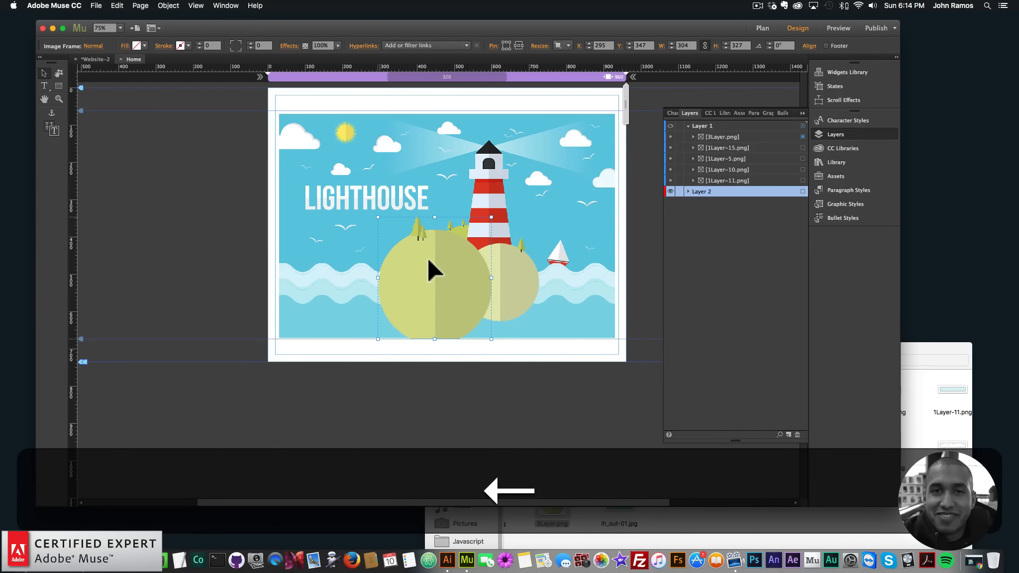
pyautogui.press('Up')
pyautogui.press('Up')
pyautogui.press('Left')
# - Place the 1Layer-17.png lighthouse on the island at about X 529, Y 140
pyautogui.click(835, 134)
pyautogui.click(929, 350)
pyautogui.moveTo(821, 446); pyautogui.dragTo(489, 187)
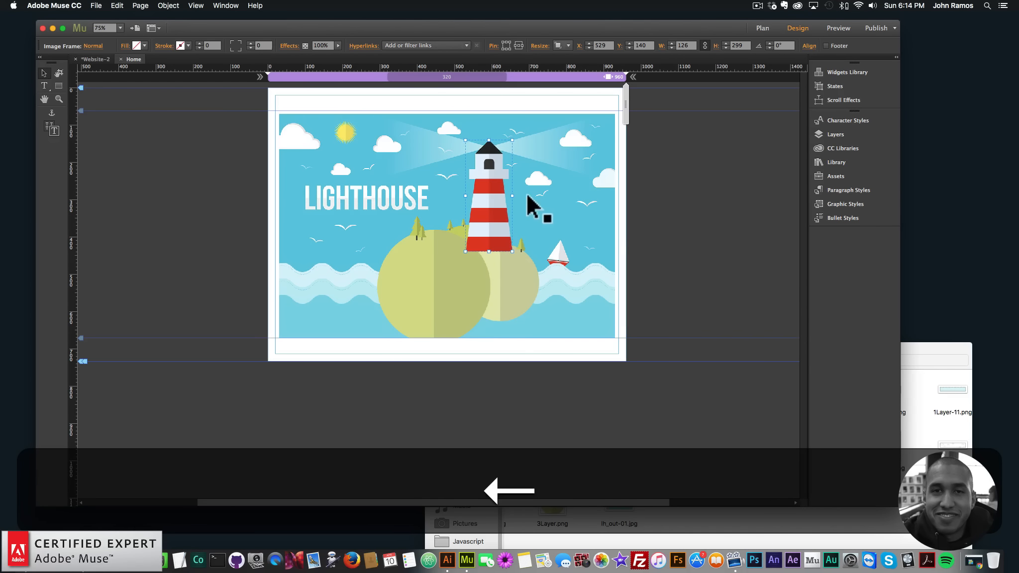
pyautogui.click(712, 257)
# - Send the lighthouse image to the back behind the hills
pyautogui.click(915, 351)
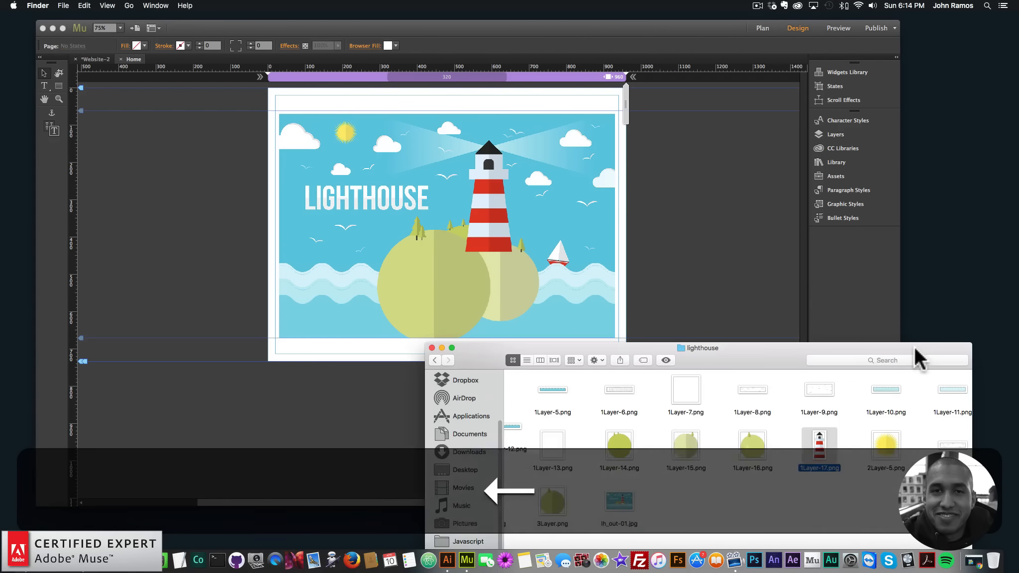
pyautogui.click(485, 206)
pyautogui.rightClick(489, 187)
pyautogui.moveTo(547, 242)
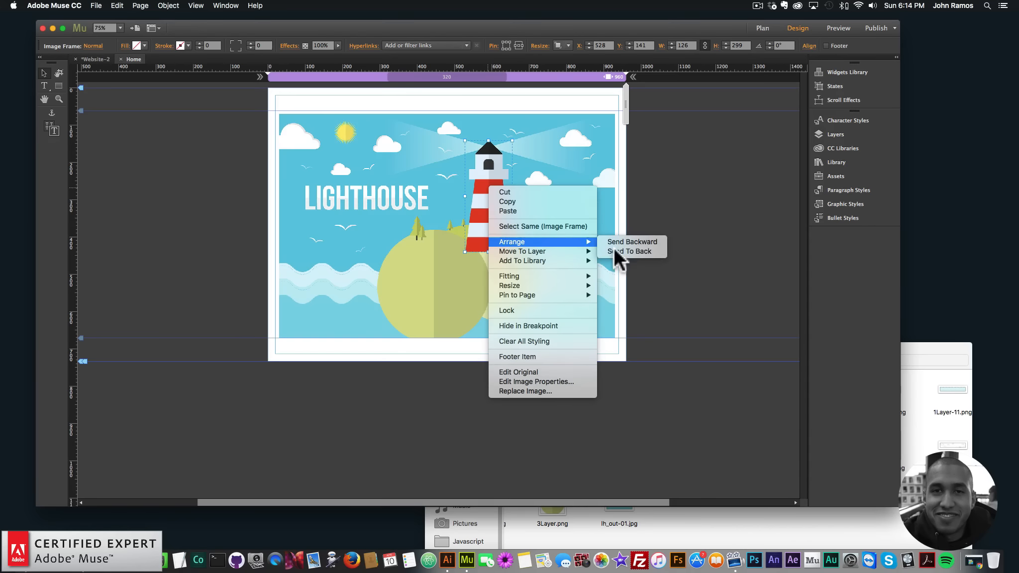
pyautogui.click(629, 251)
# - Place the 2Layer-5.png sun image at about X 174, Y 90
pyautogui.click(938, 375)
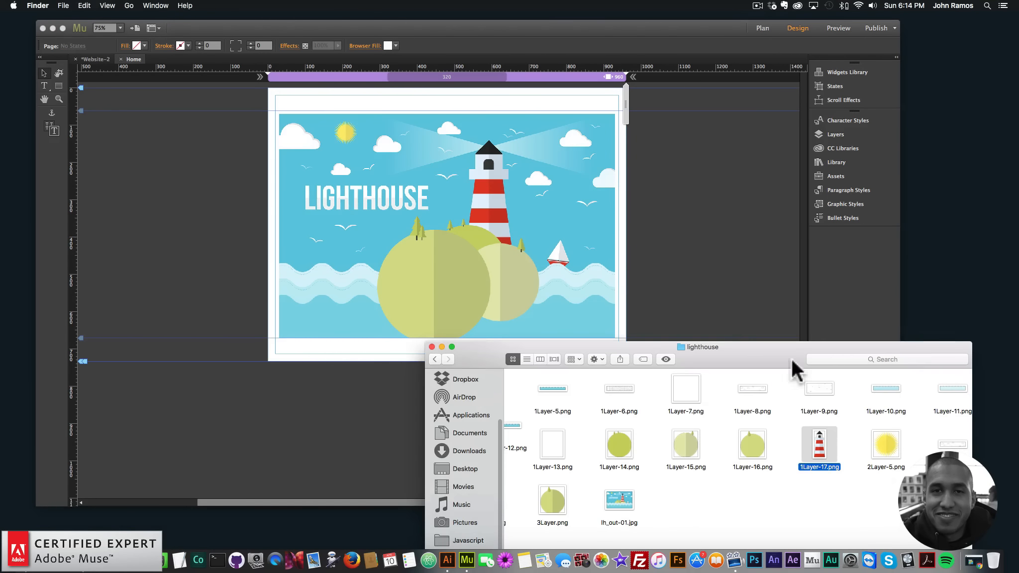
pyautogui.moveTo(878, 446); pyautogui.dragTo(192, 171)
pyautogui.moveTo(331, 138); pyautogui.dragTo(346, 132)
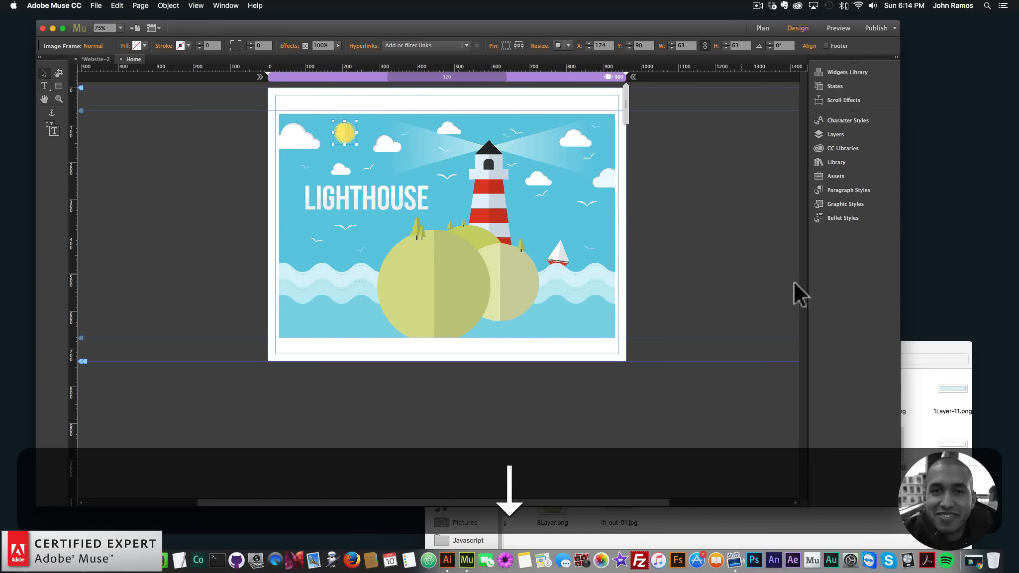
# - Place the 1Layer-9.png light beams image at about X 86, Y 100 behind the lighthouse top
pyautogui.click(925, 345)
pyautogui.moveTo(818, 394); pyautogui.dragTo(166, 166)
pyautogui.moveTo(227, 223); pyautogui.dragTo(365, 180)
pyautogui.press('Up')
pyautogui.press('Up')
pyautogui.press('Up')
pyautogui.press('Up')
pyautogui.press('Up')
pyautogui.press('Up')
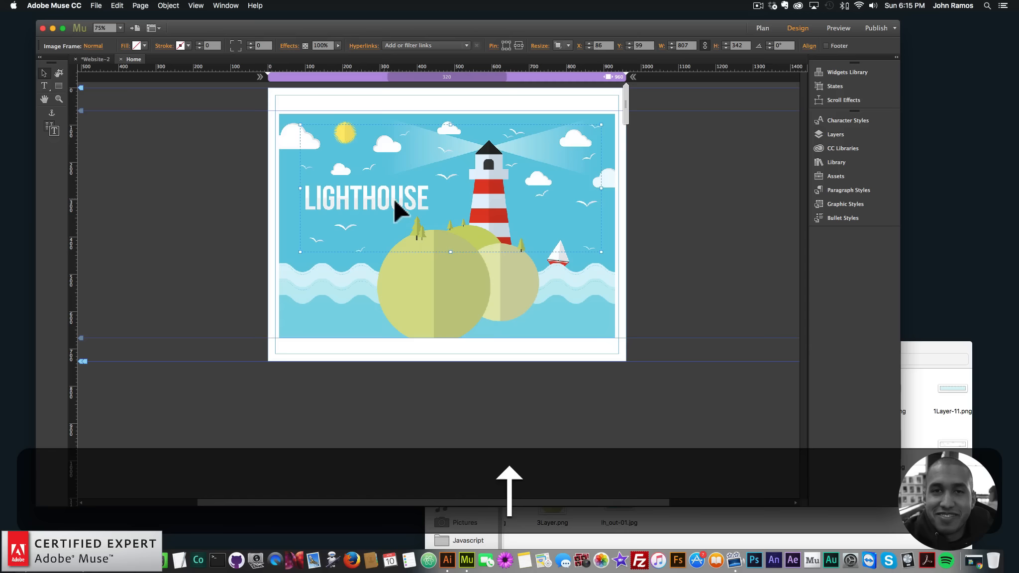
pyautogui.press('Down')
pyautogui.click(906, 343)
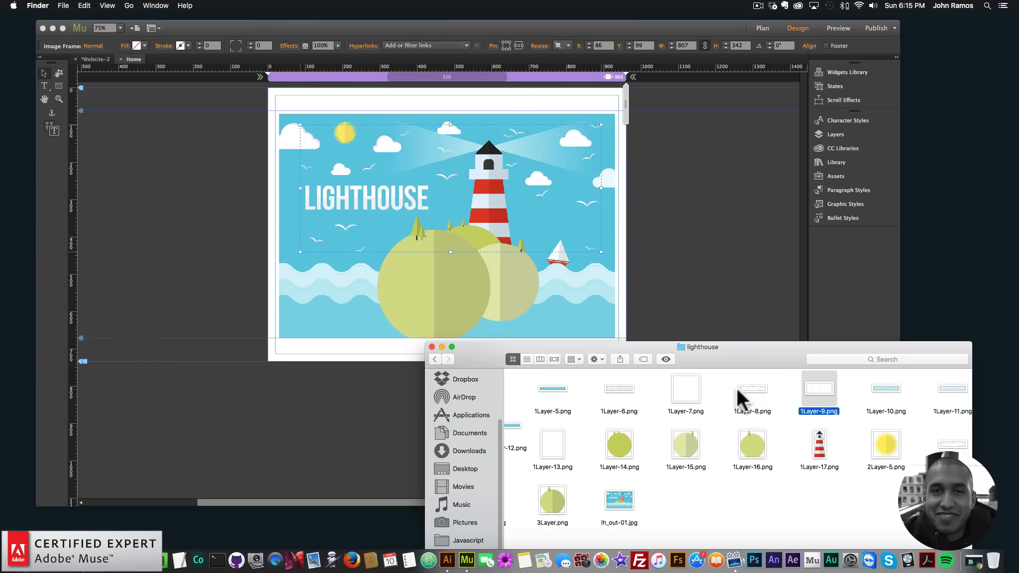
pyautogui.click(749, 391)
pyautogui.moveTo(763, 410); pyautogui.dragTo(137, 171)
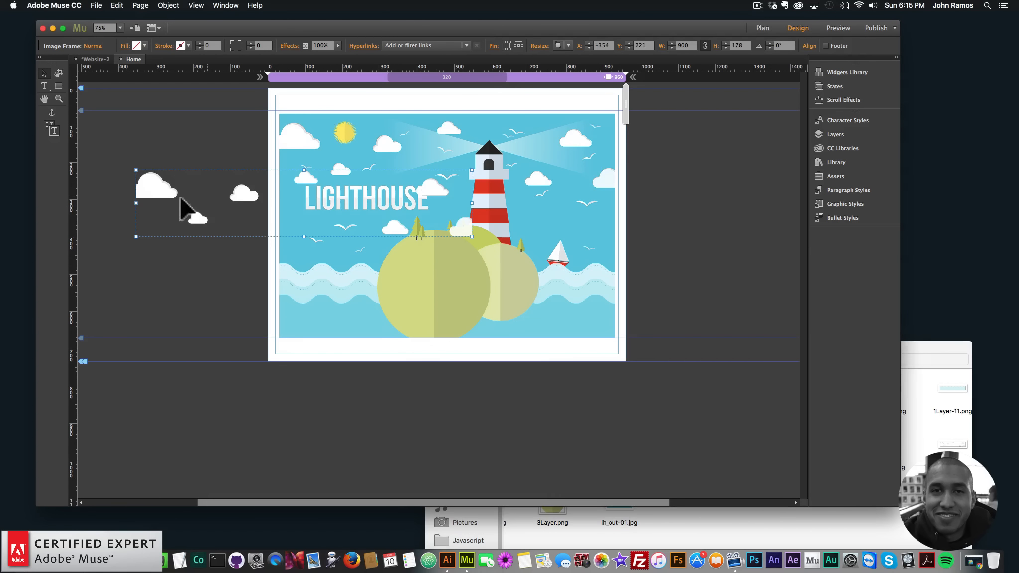
pyautogui.click(300, 110)
pyautogui.moveTo(319, 131); pyautogui.dragTo(297, 142)
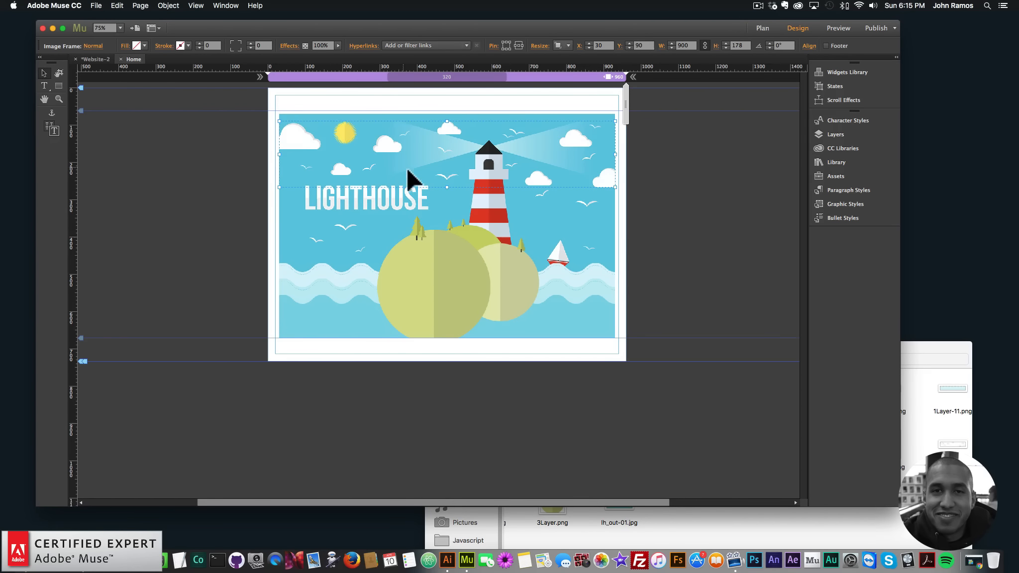
pyautogui.press('Up')
pyautogui.click(933, 345)
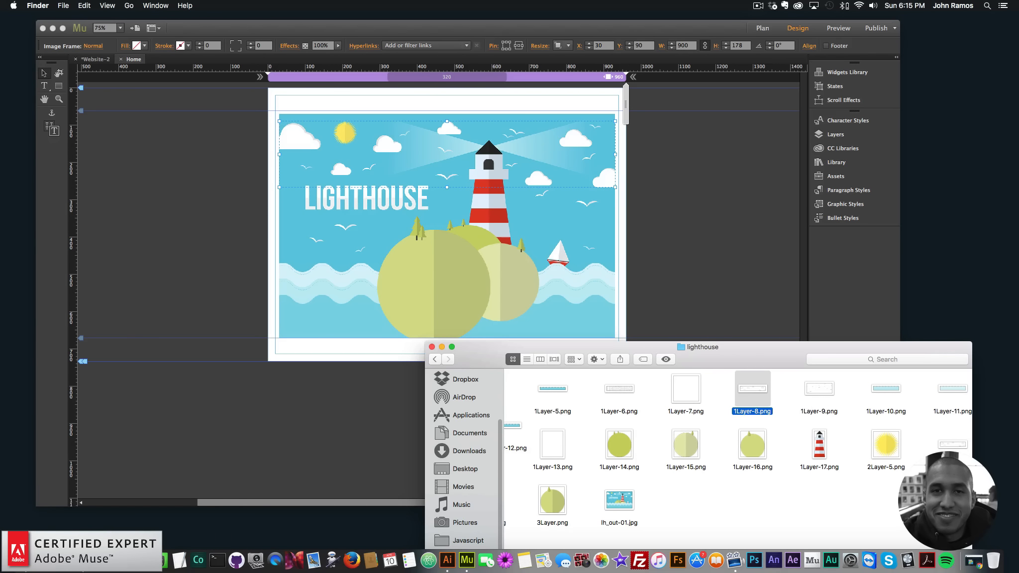
pyautogui.press('BackSpace')
pyautogui.click(301, 144)
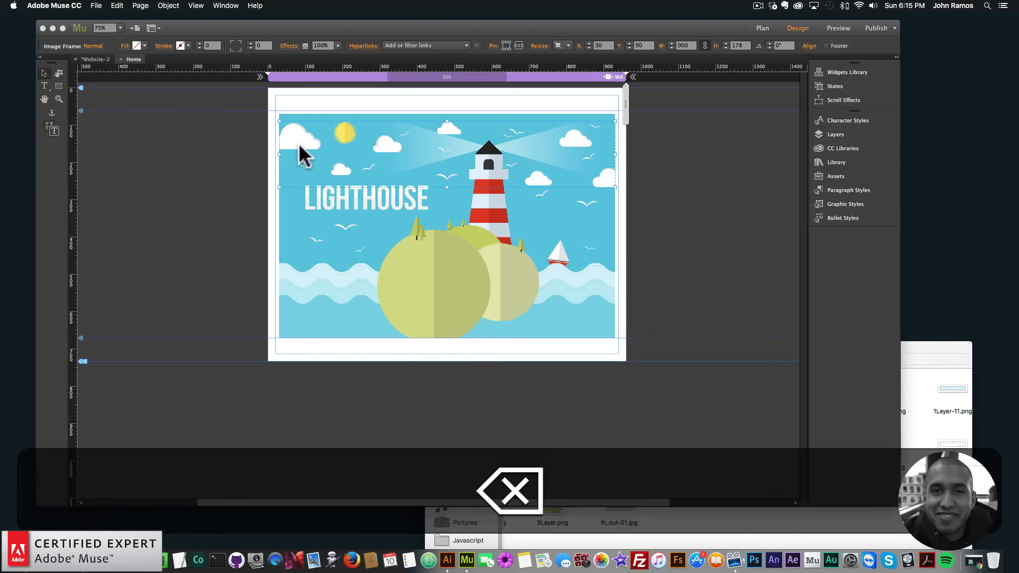
pyautogui.press('BackSpace')
# - Place the 2Layer-6.png clouds image and nudge it to about X 40, Y 89
pyautogui.click(923, 354)
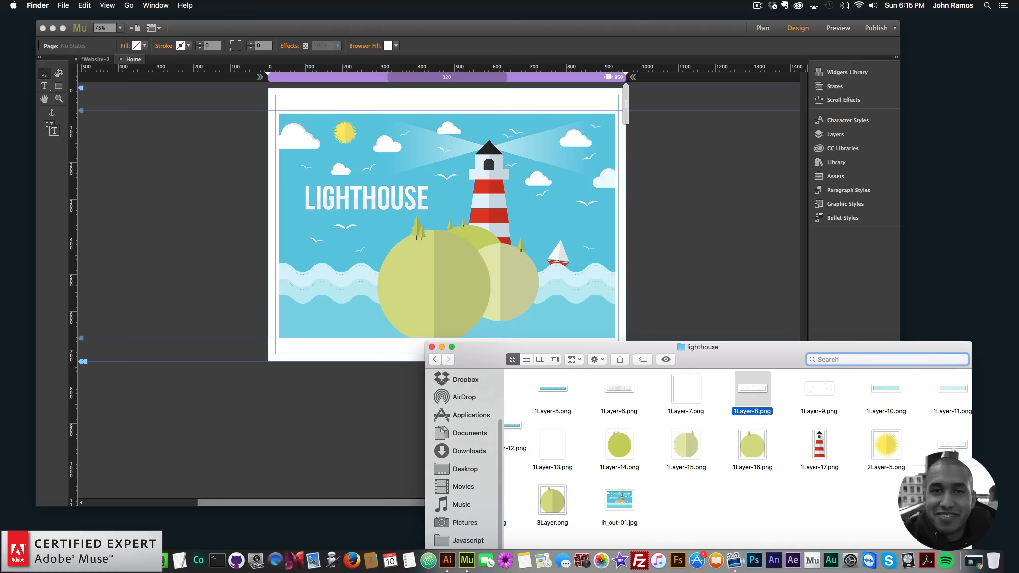
pyautogui.moveTo(195, 131); pyautogui.dragTo(291, 135)
pyautogui.press('Left')
pyautogui.press('Left')
pyautogui.press('Up')
pyautogui.press('Left')
pyautogui.press('Left')
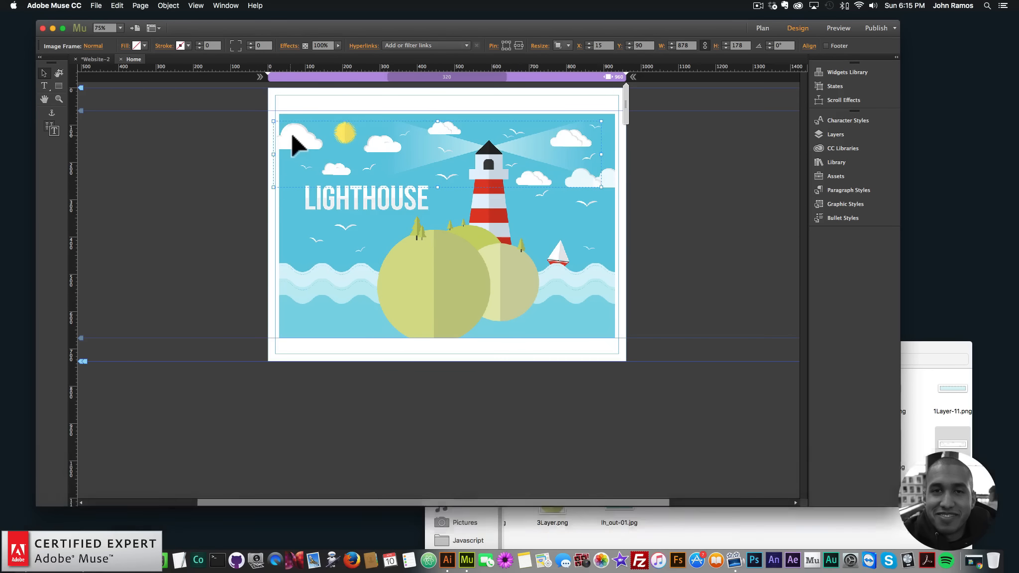
pyautogui.press('Left')
pyautogui.press('Right')
pyautogui.press('Right')
pyautogui.press('Right')
pyautogui.press('Right')
pyautogui.press('Right')
pyautogui.press('Right')
pyautogui.press('Right')
pyautogui.press('Right')
pyautogui.press('Right')
pyautogui.press('Right')
pyautogui.press('Right')
pyautogui.press('Right')
pyautogui.press('Right')
pyautogui.press('Right')
pyautogui.press('Right')
pyautogui.press('Right')
pyautogui.press('Right')
pyautogui.press('Right')
pyautogui.press('Right')
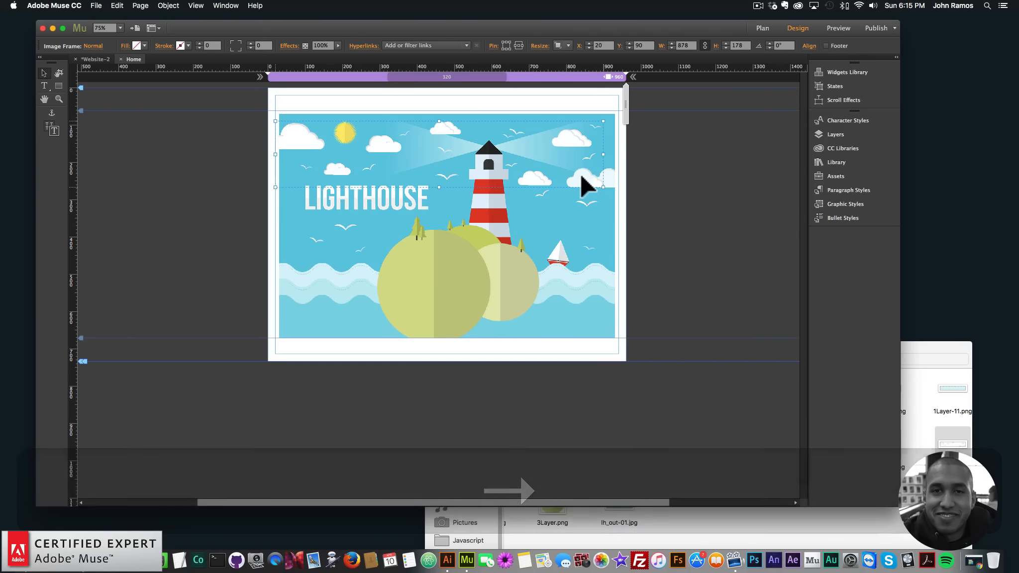
pyautogui.press('Right')
pyautogui.press('Right')
pyautogui.press('Right')
pyautogui.press('Right')
pyautogui.press('Right')
pyautogui.press('Right')
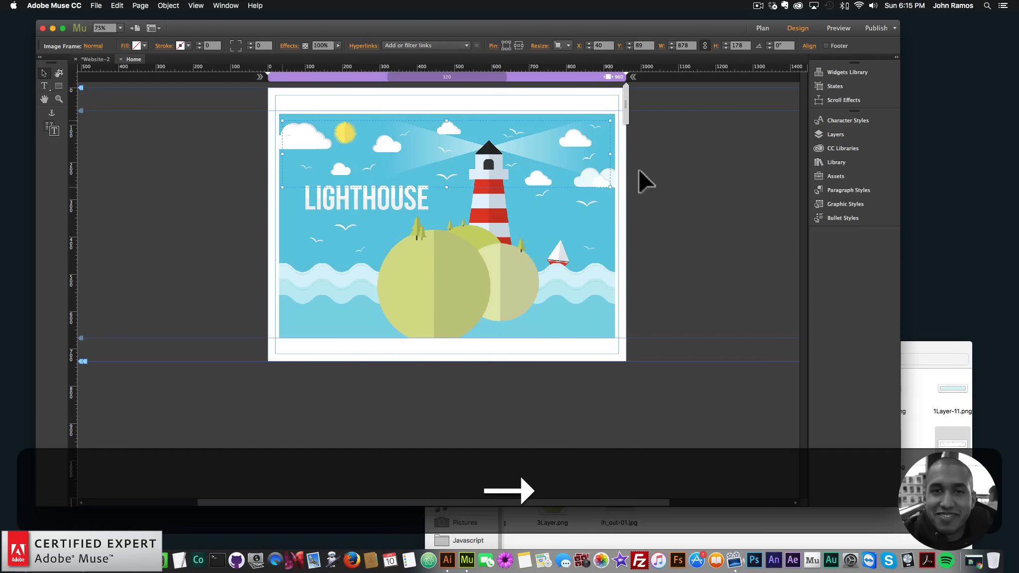
# - Hide Layer 1 in the Layers panel to view the reference image beneath
pyautogui.click(672, 172)
pyautogui.click(931, 344)
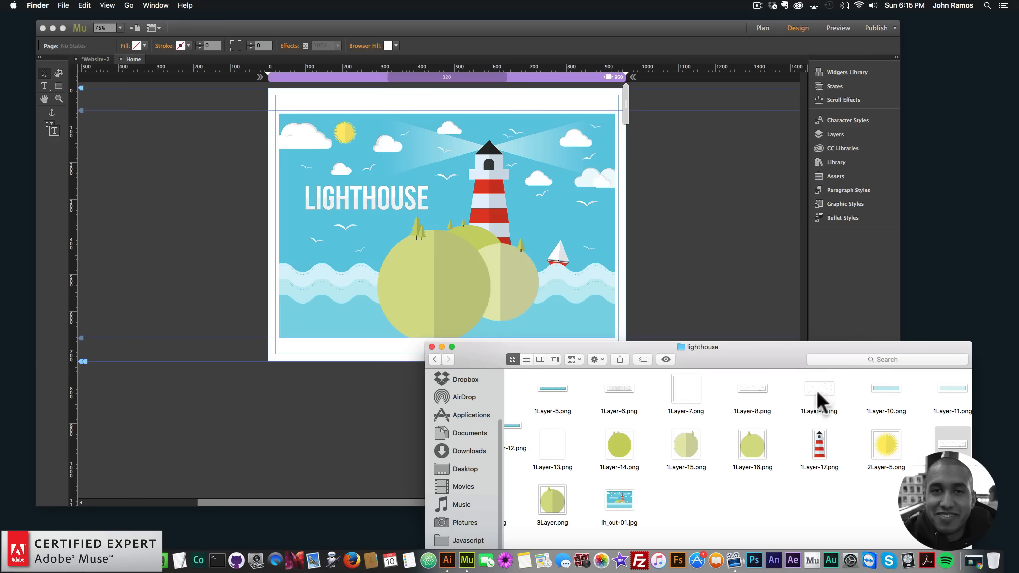
pyautogui.moveTo(761, 525); pyautogui.dragTo(398, 457)
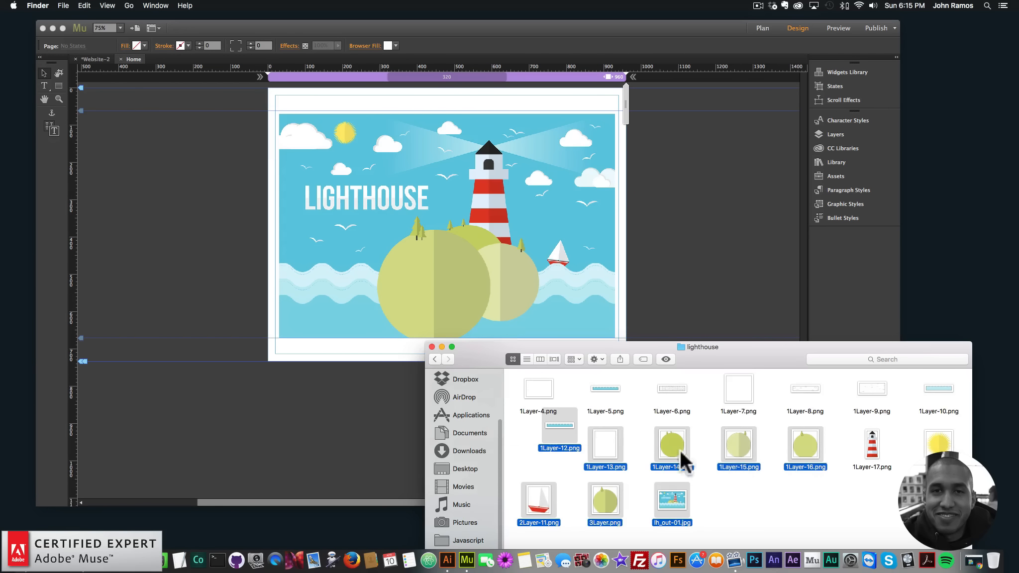
pyautogui.click(682, 260)
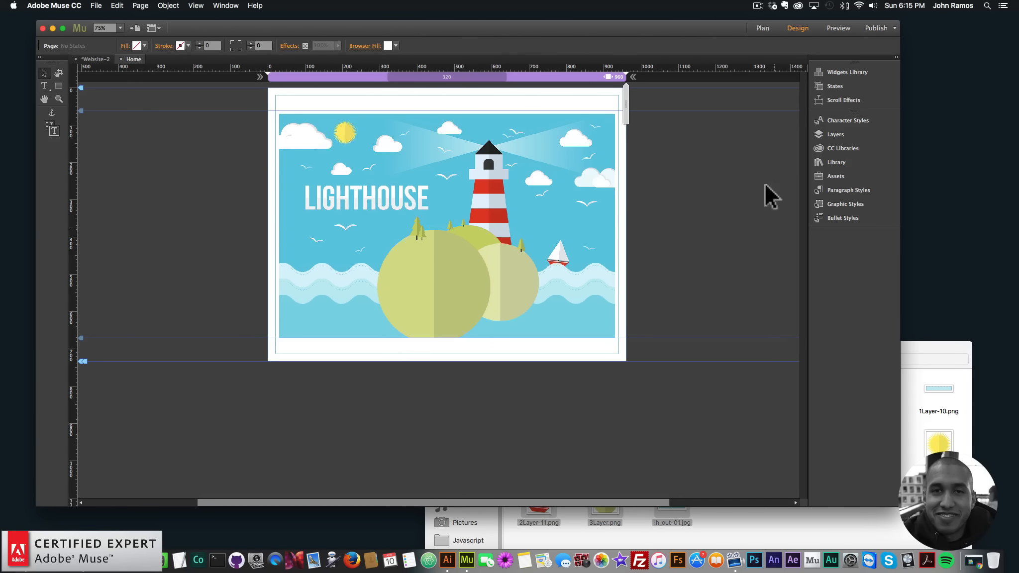
pyautogui.click(823, 135)
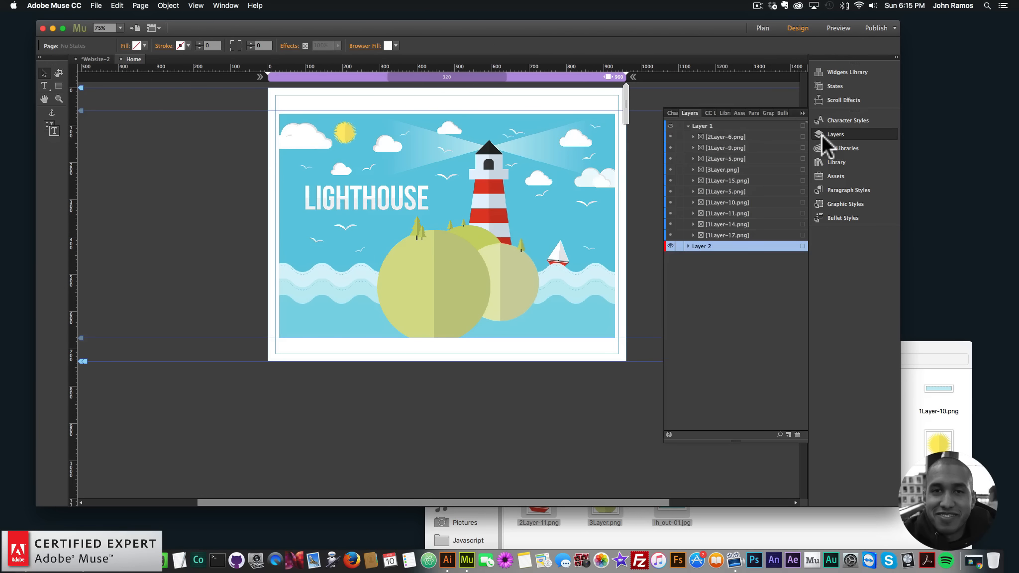
pyautogui.click(670, 126)
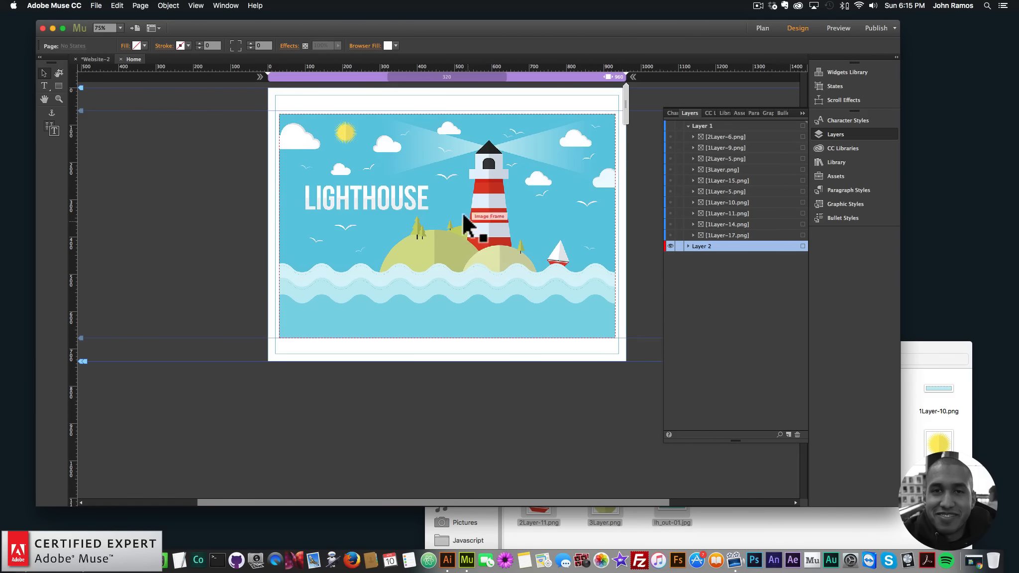
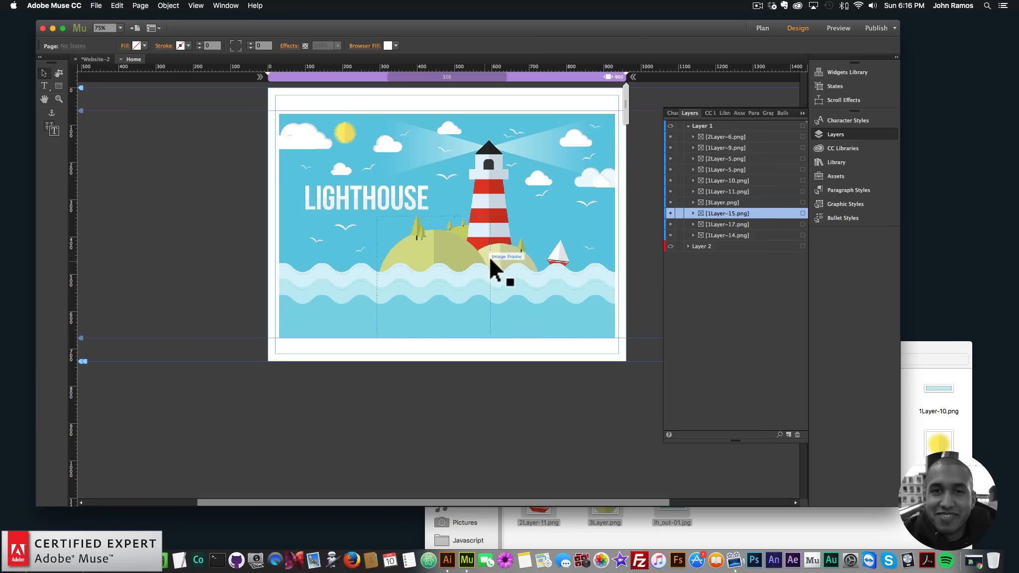
# - Move the 1Layer-15.png image above 3Layer.png in the layer stack
pyautogui.click(517, 265)
pyautogui.moveTo(751, 210); pyautogui.dragTo(751, 198)
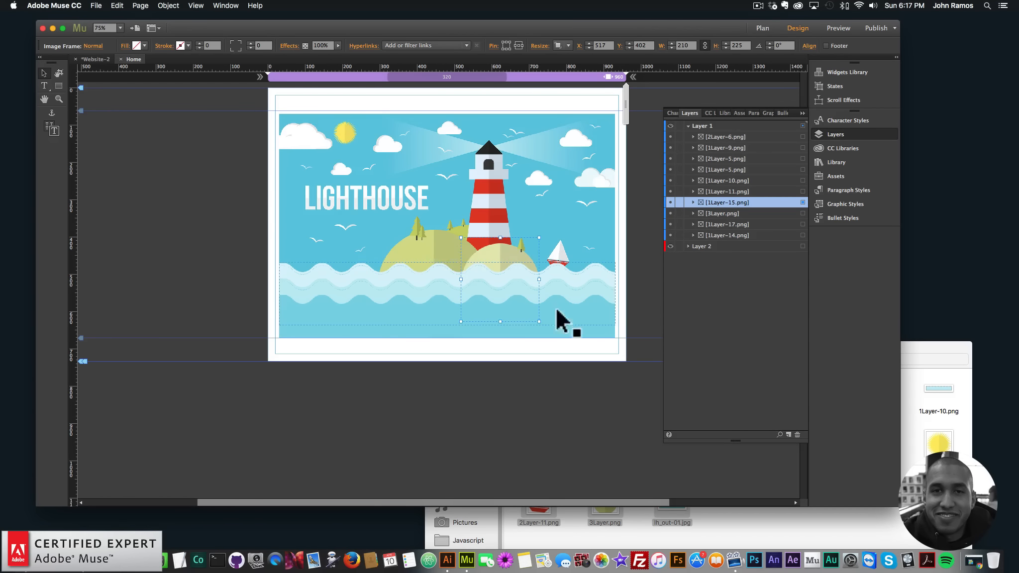
# - Toggle the reference layer's visibility to compare the placed pieces against it
pyautogui.click(670, 246)
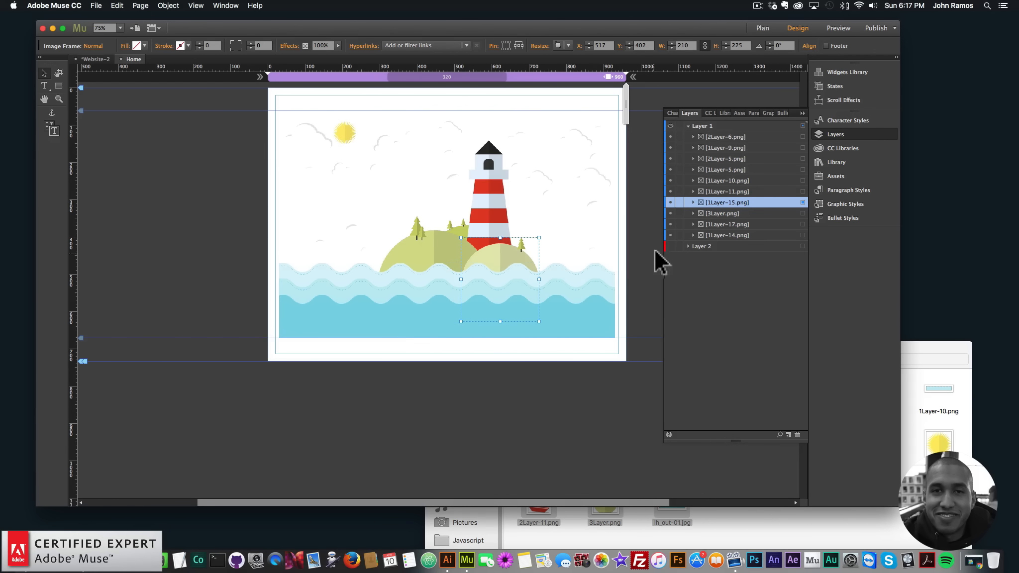
pyautogui.click(670, 246)
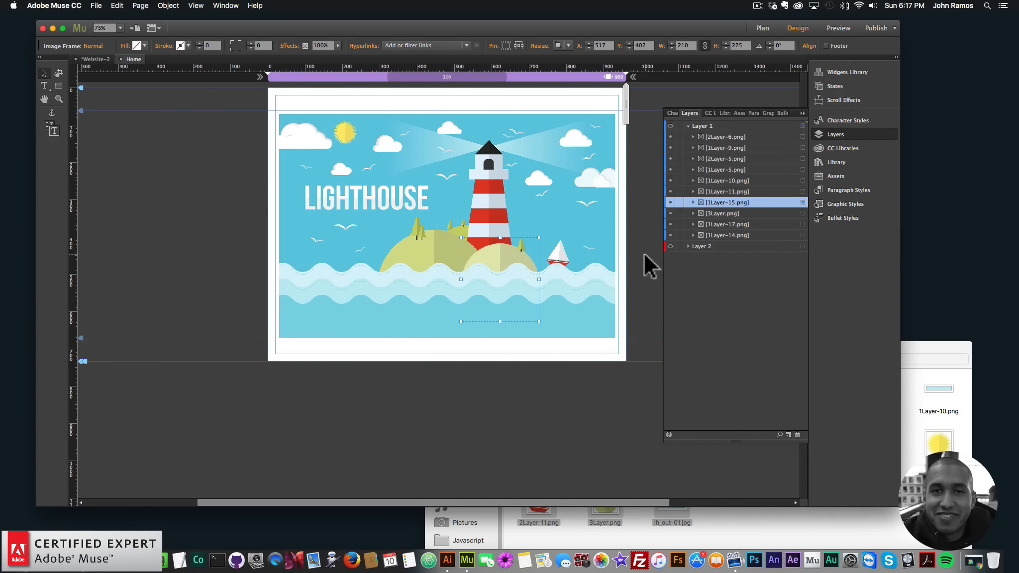
# - Set the page's browser fill to sky blue and hide the reference layer Layer 2
pyautogui.click(632, 141)
pyautogui.click(388, 46)
pyautogui.click(670, 247)
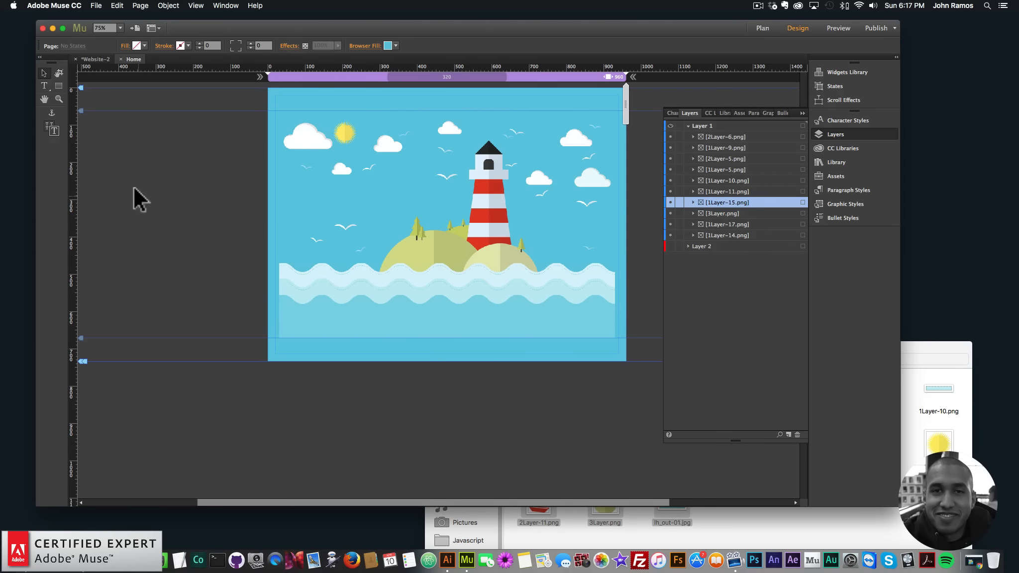
# - Preview the page in the browser and return to the design view
pyautogui.click(96, 5)
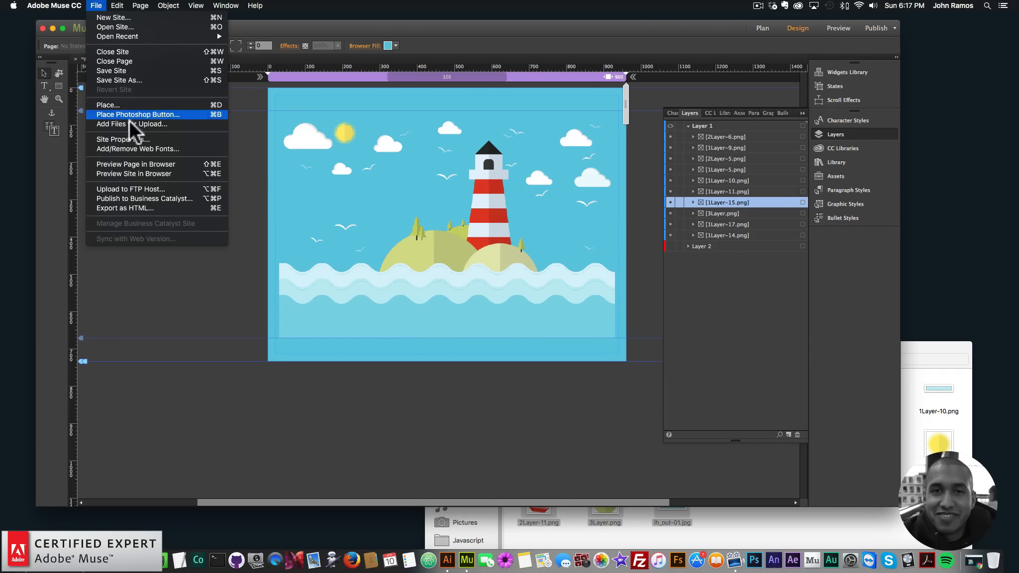
pyautogui.click(132, 164)
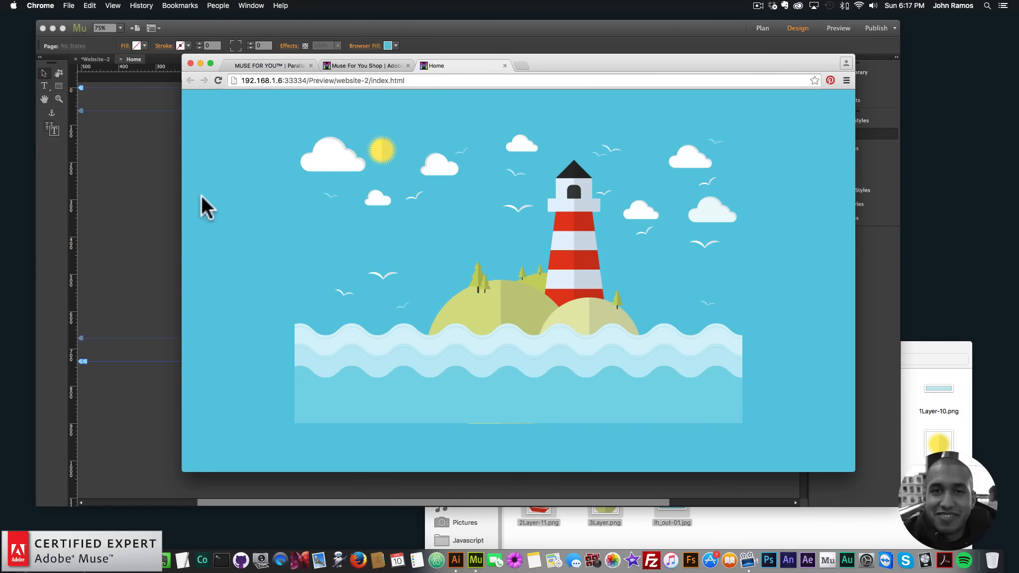
pyautogui.click(170, 203)
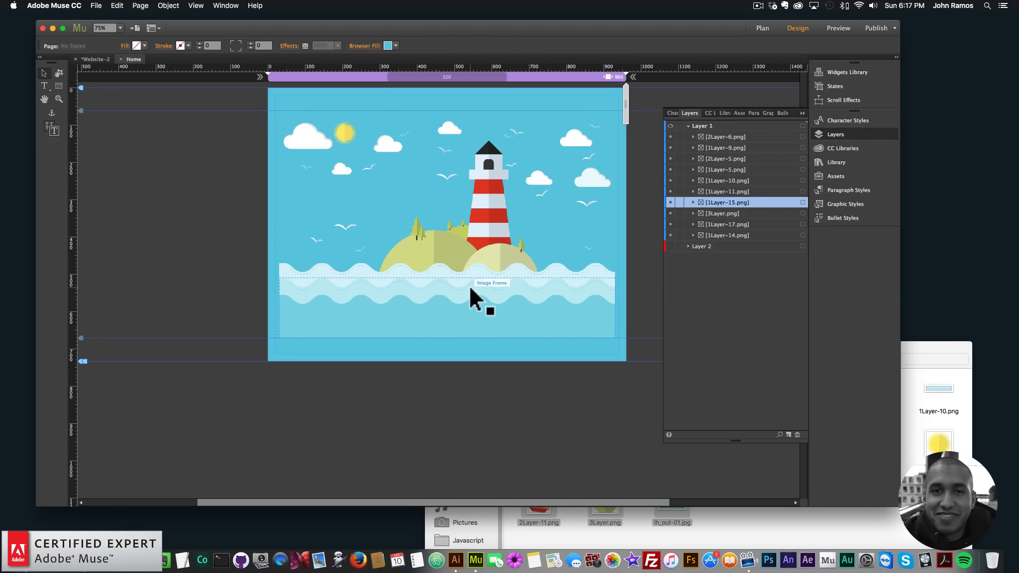
# - Insert the Parallax.js Widget from the Muse For You – Parallax.js Widget library folder onto the pasteboard beside the page
pyautogui.click(838, 134)
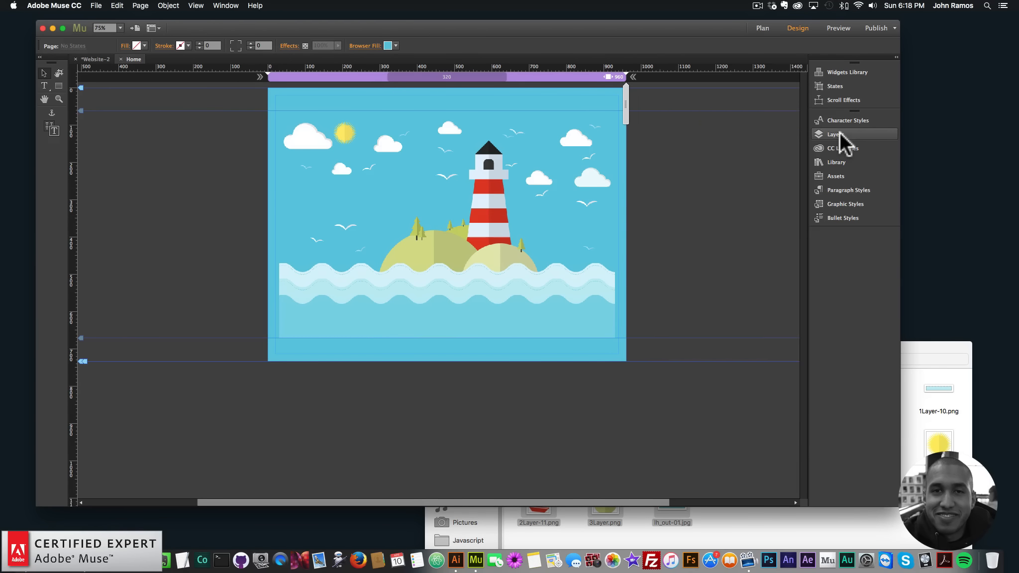
pyautogui.click(837, 160)
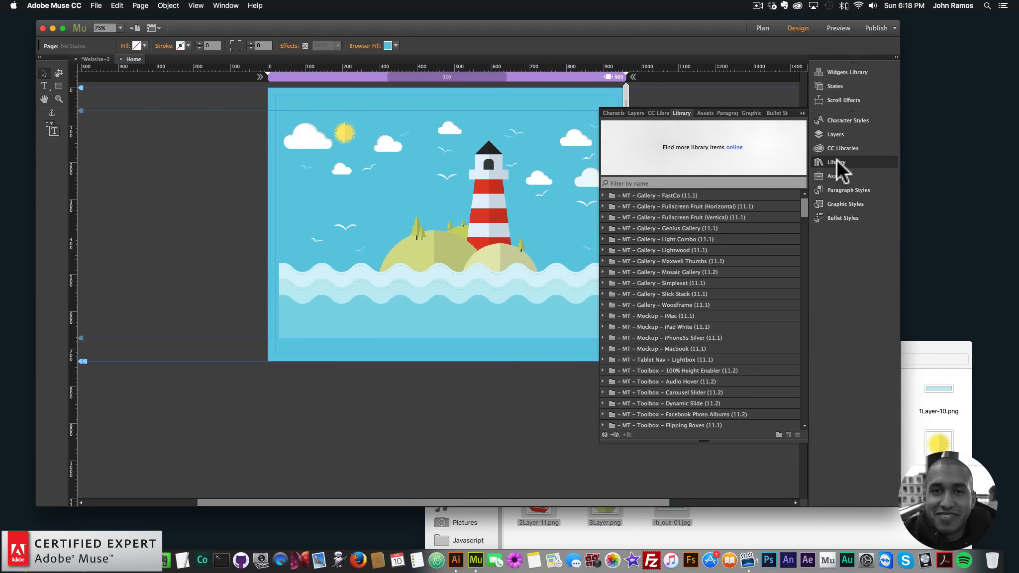
pyautogui.click(226, 6)
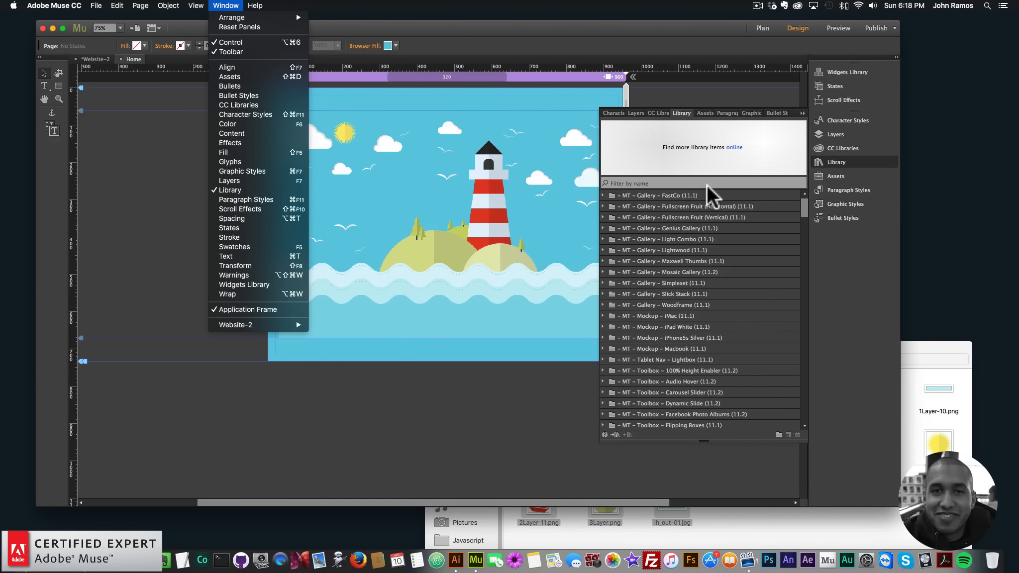
pyautogui.click(801, 204)
pyautogui.moveTo(802, 204); pyautogui.dragTo(804, 351)
pyautogui.click(603, 316)
pyautogui.click(645, 326)
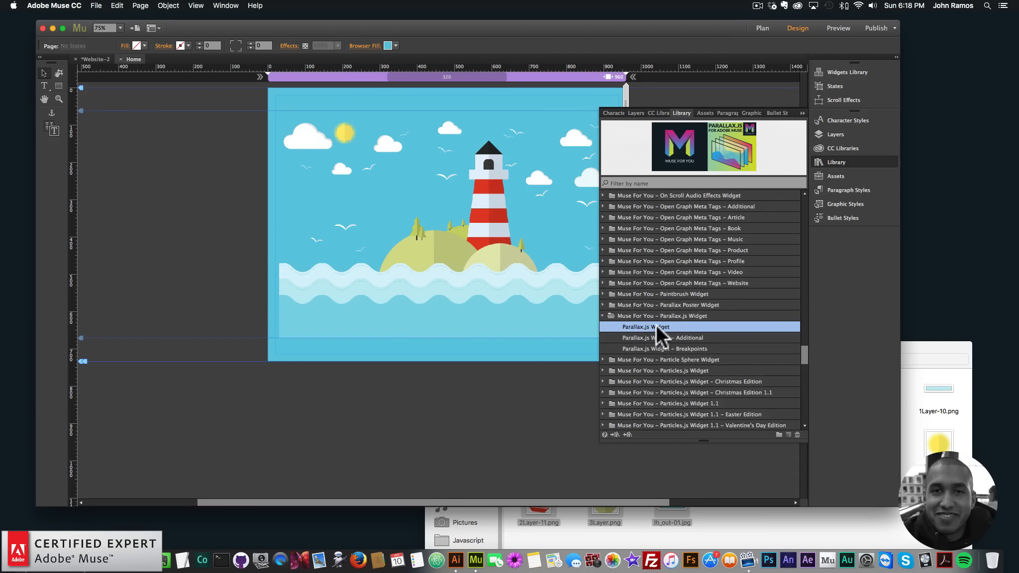
pyautogui.moveTo(661, 325); pyautogui.dragTo(205, 119)
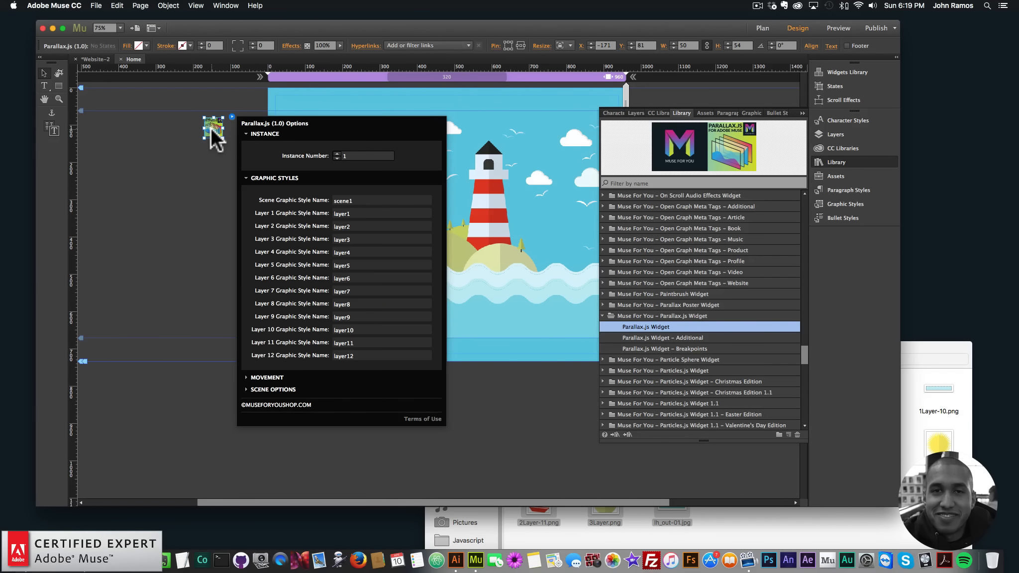
# - Open the Parallax.js widget's options to review its graphic style names
pyautogui.click(211, 130)
pyautogui.click(231, 117)
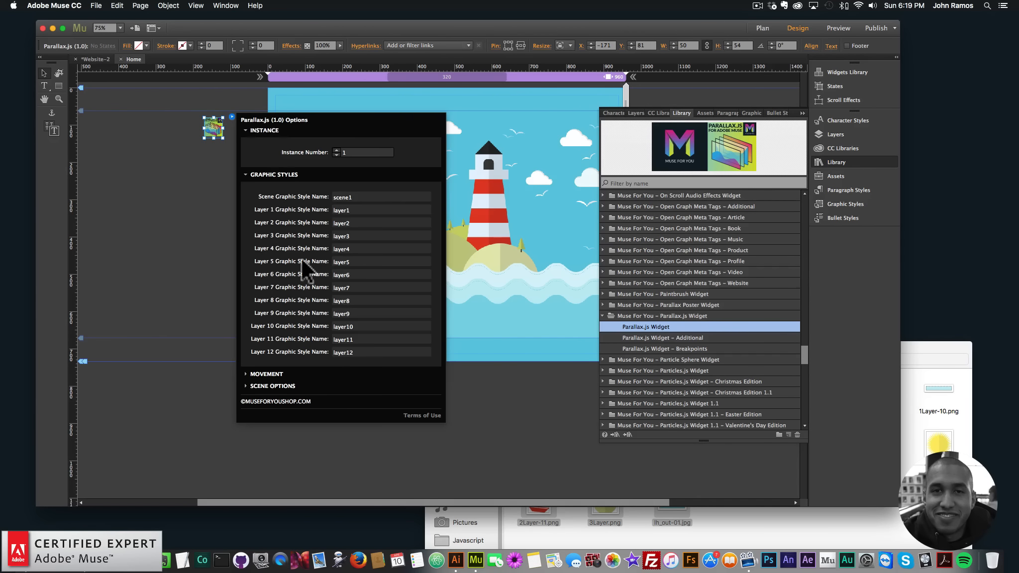
pyautogui.click(200, 183)
# - Reposition the widget to about X 133, Y 72 and review its options again
pyautogui.click(848, 163)
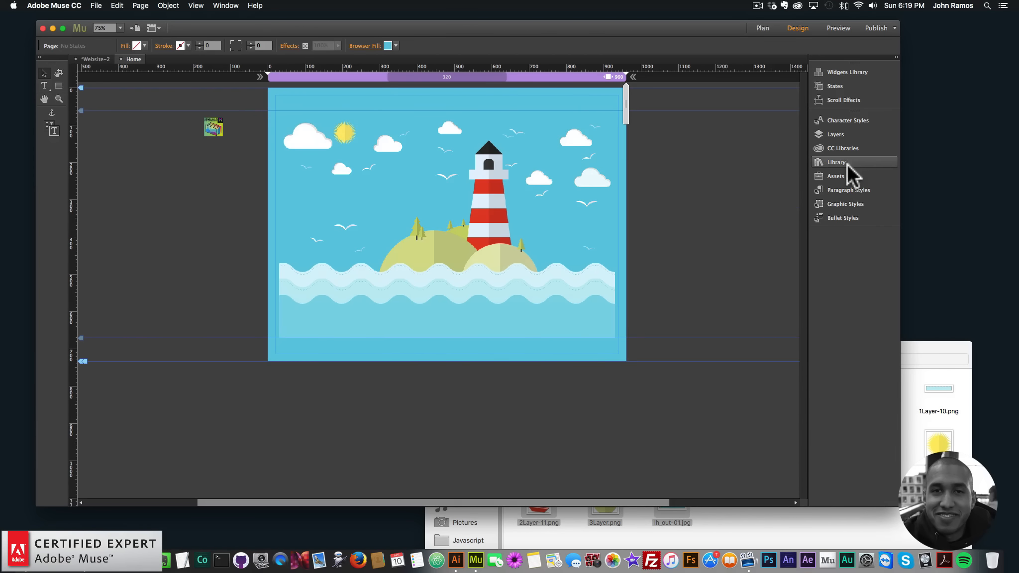
pyautogui.moveTo(215, 134); pyautogui.dragTo(230, 132)
pyautogui.click(245, 113)
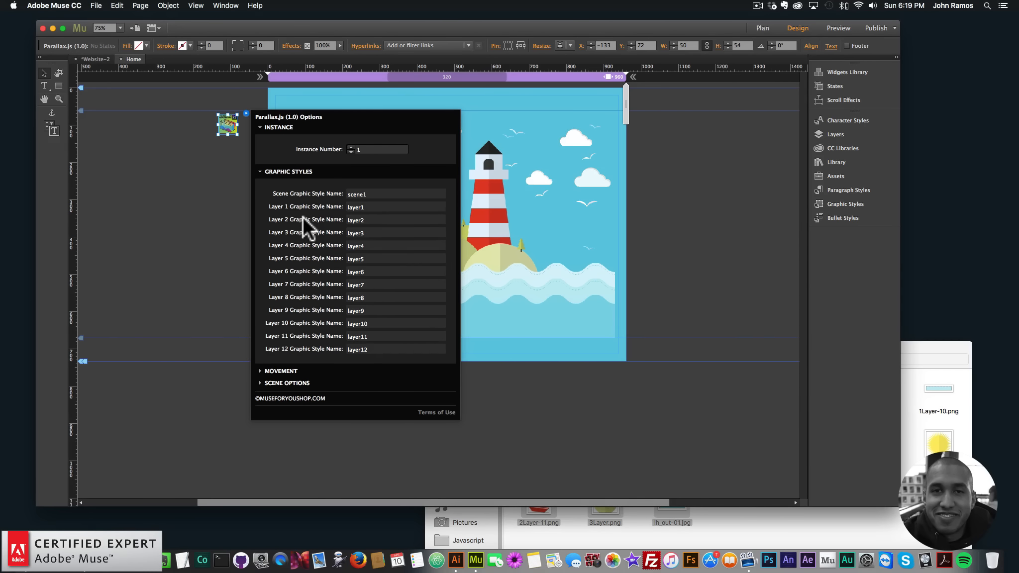
pyautogui.click(185, 224)
# - Create a graphic style named layer1 from the bottom wave image
pyautogui.click(532, 322)
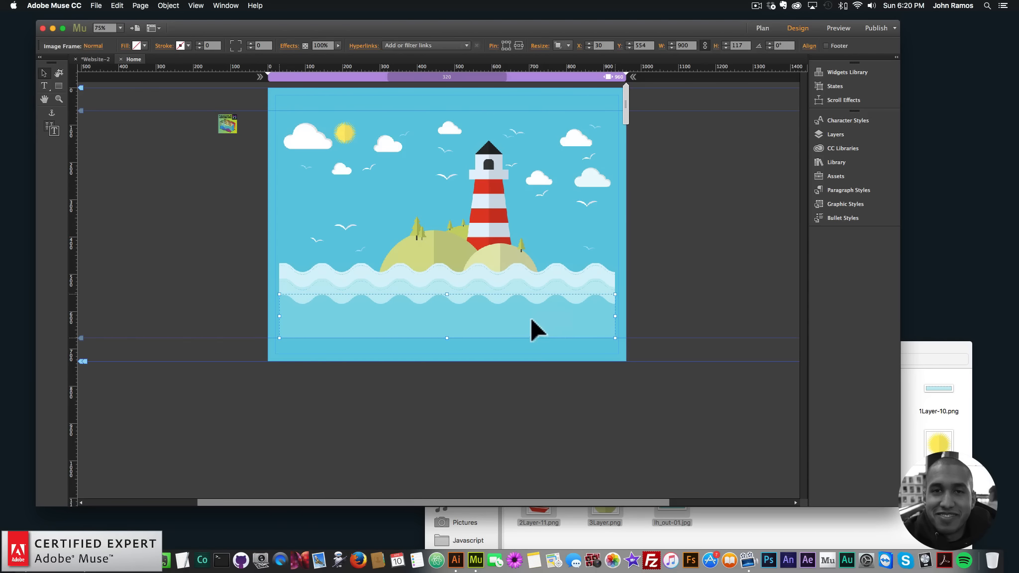
pyautogui.click(843, 203)
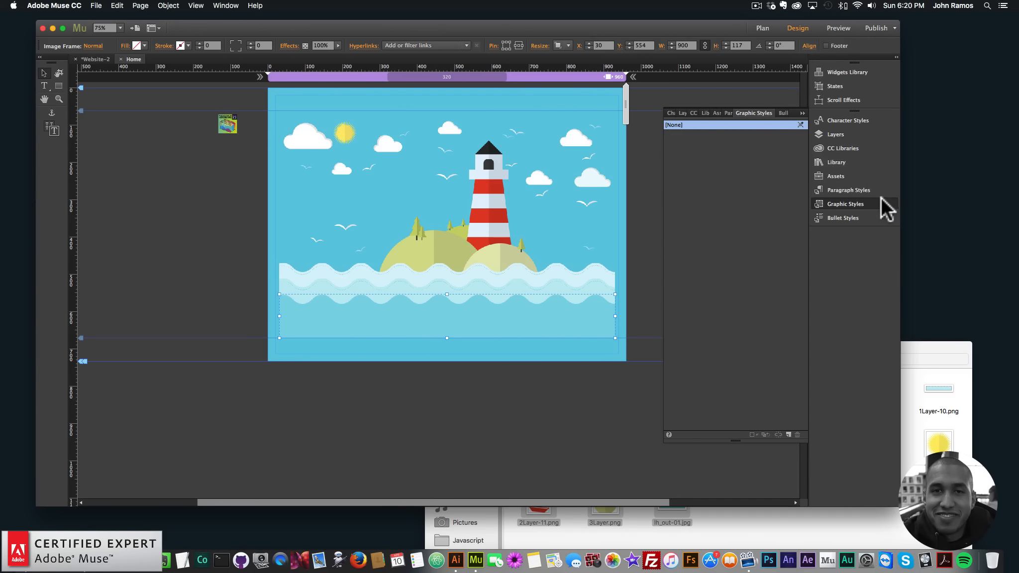
pyautogui.click(226, 5)
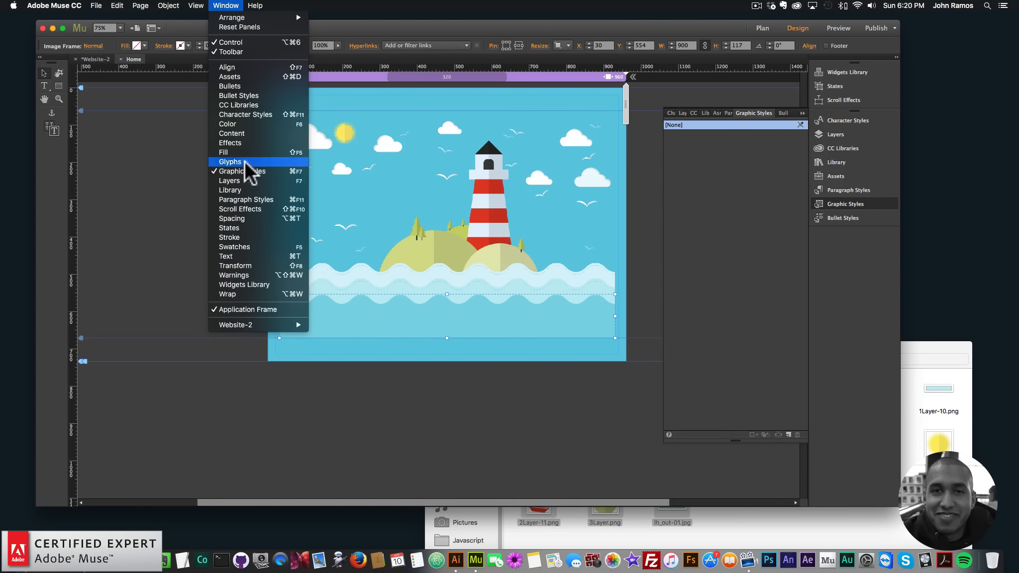
pyautogui.click(832, 246)
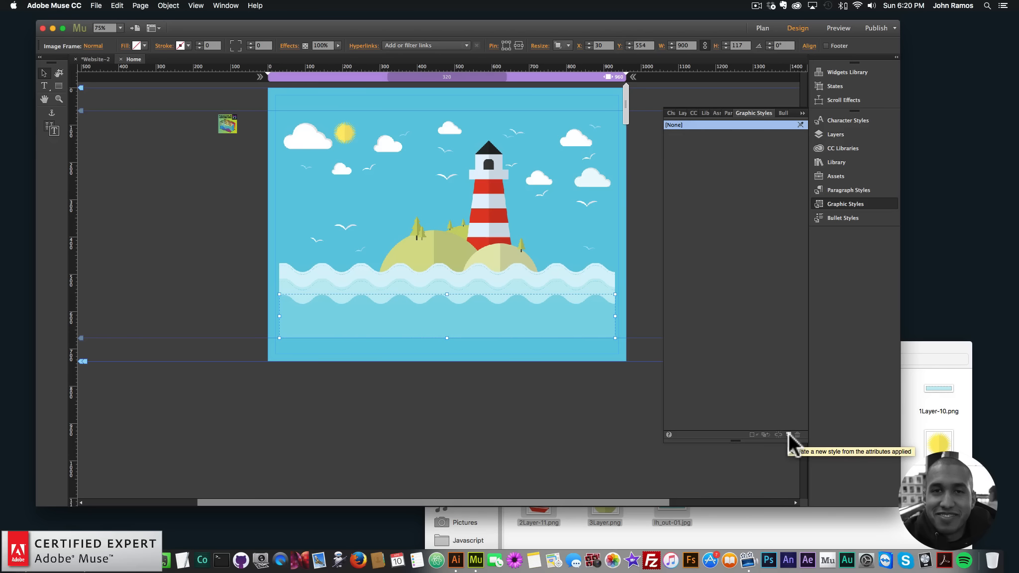
pyautogui.click(789, 434)
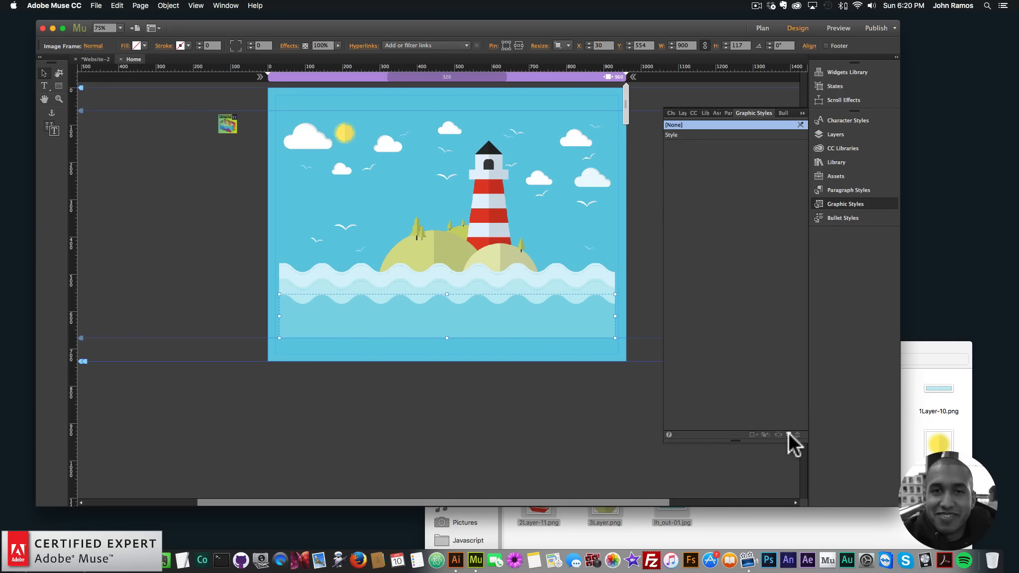
pyautogui.doubleClick(673, 132)
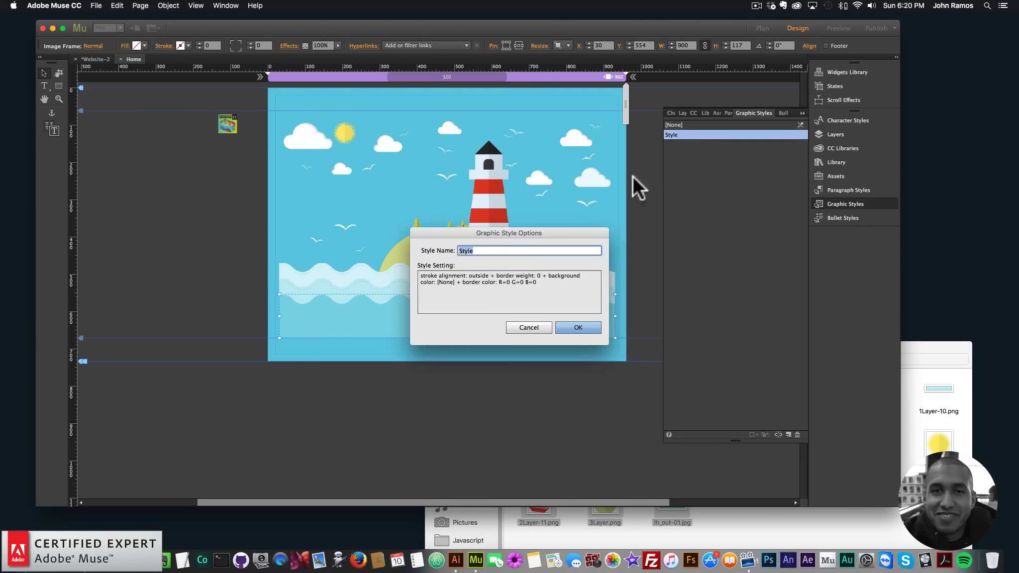
pyautogui.write('layer1')
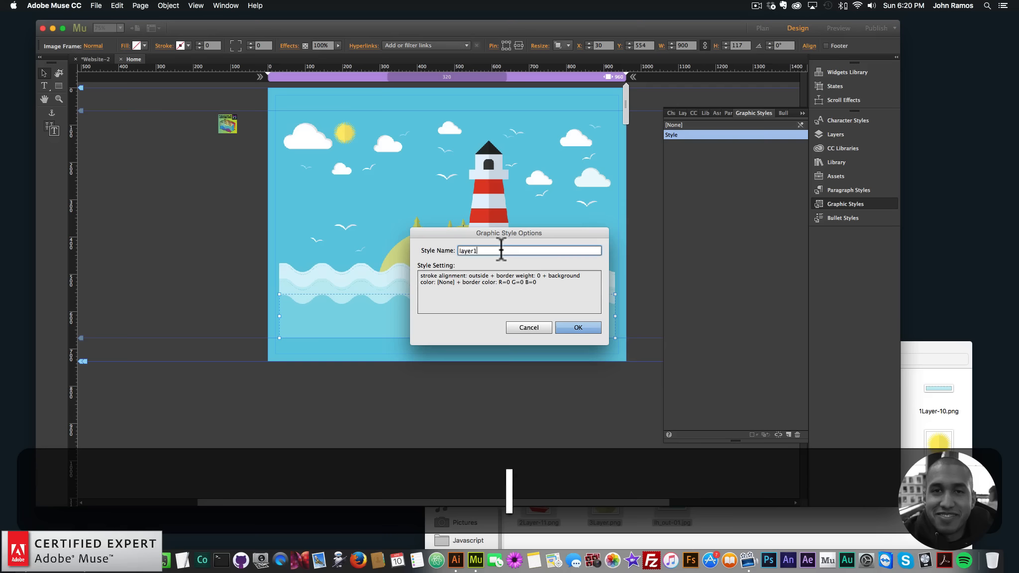
pyautogui.press('Return')
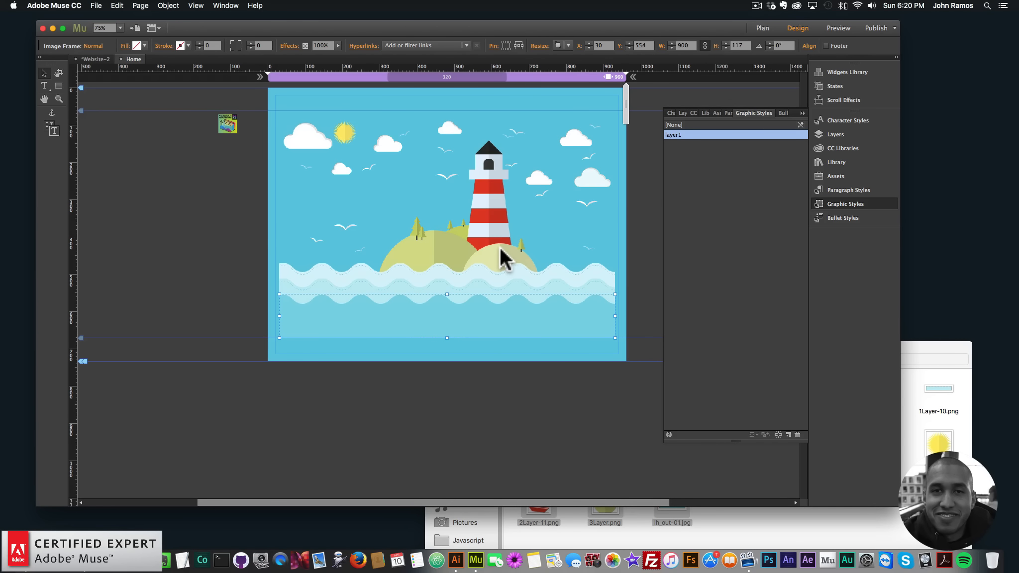
# - Select the next wave image and create a graphic style named layer2 from it
pyautogui.click(519, 281)
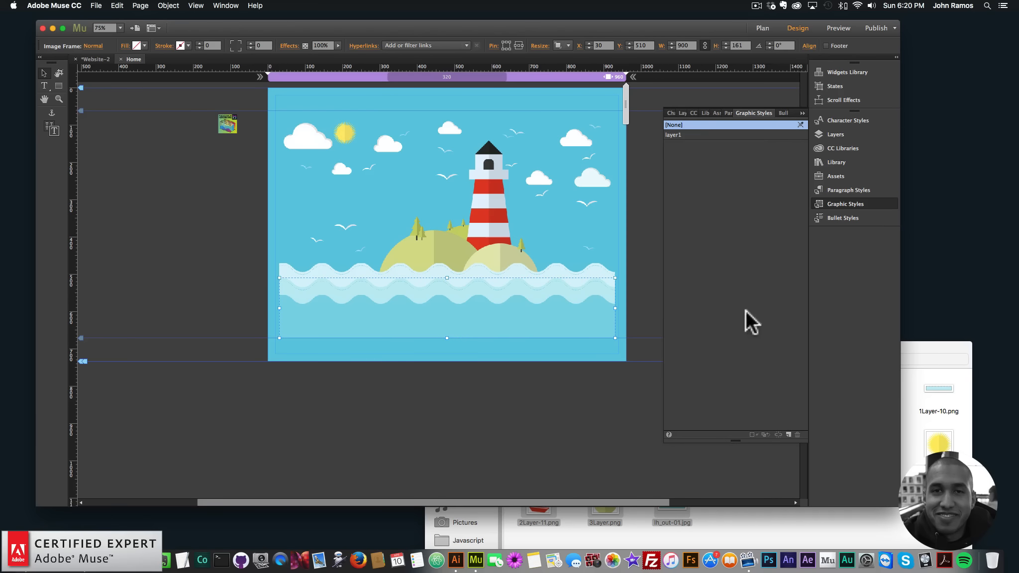
pyautogui.click(788, 434)
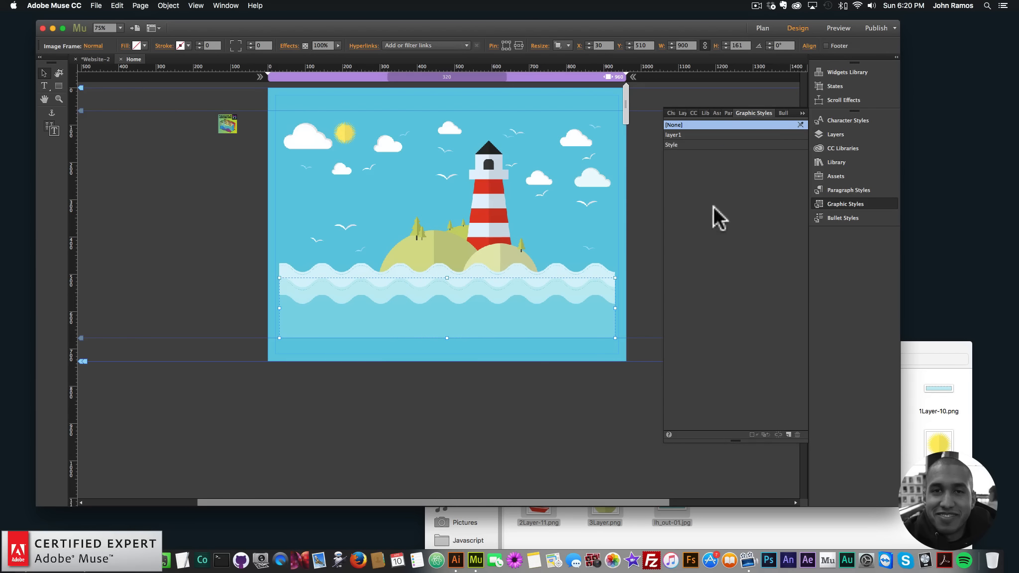
pyautogui.doubleClick(678, 144)
pyautogui.write('layer2')
pyautogui.press('Return')
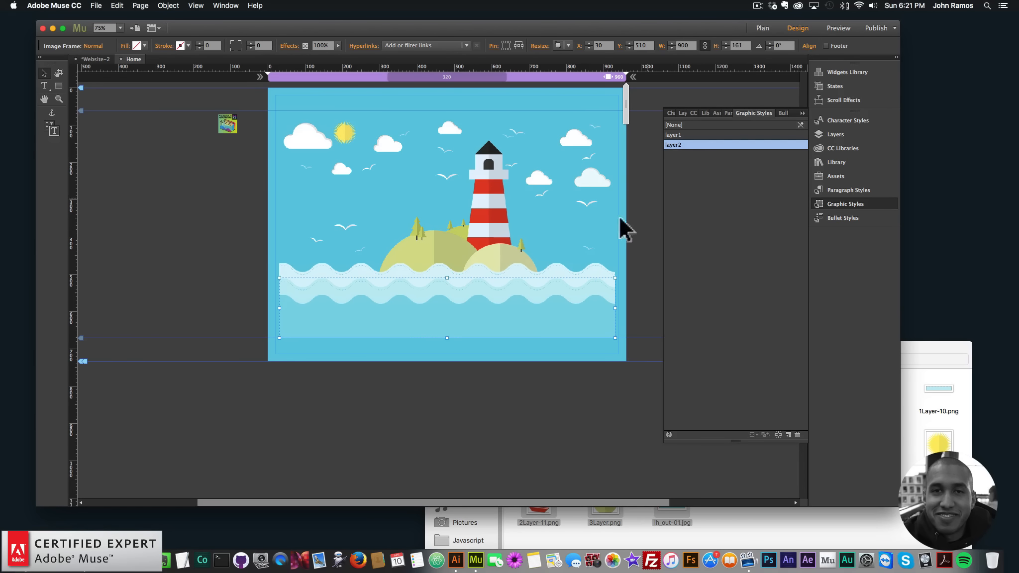
# - Select the upper wave image and create a graphic style named layer3 from it
pyautogui.click(550, 279)
pyautogui.click(788, 433)
pyautogui.doubleClick(672, 155)
pyautogui.write('layer3')
pyautogui.press('Return')
# - Select the small island right of the lighthouse and create a graphic style named layer4 from it
pyautogui.click(498, 253)
pyautogui.click(788, 433)
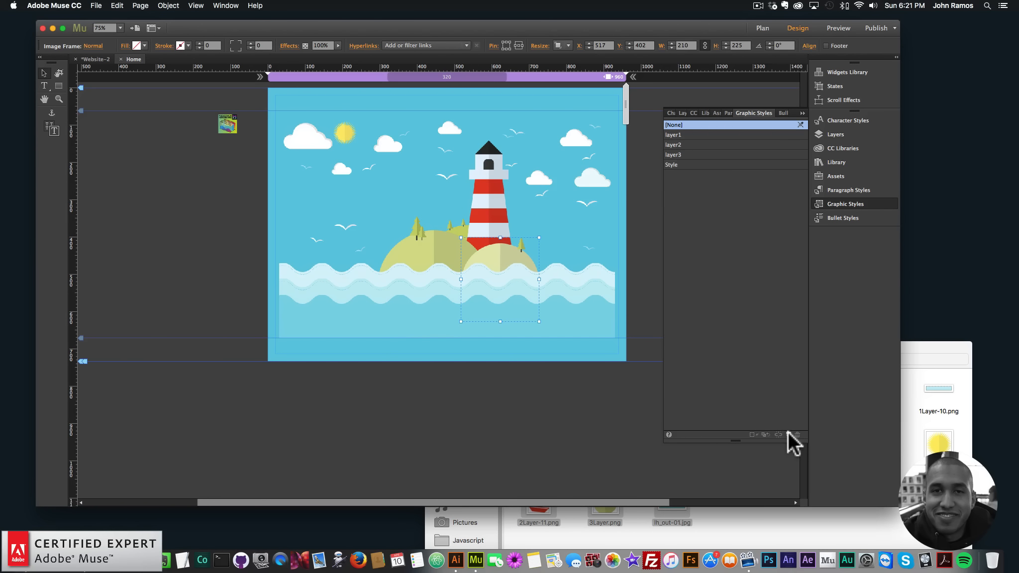
pyautogui.doubleClick(677, 161)
pyautogui.write('layer4')
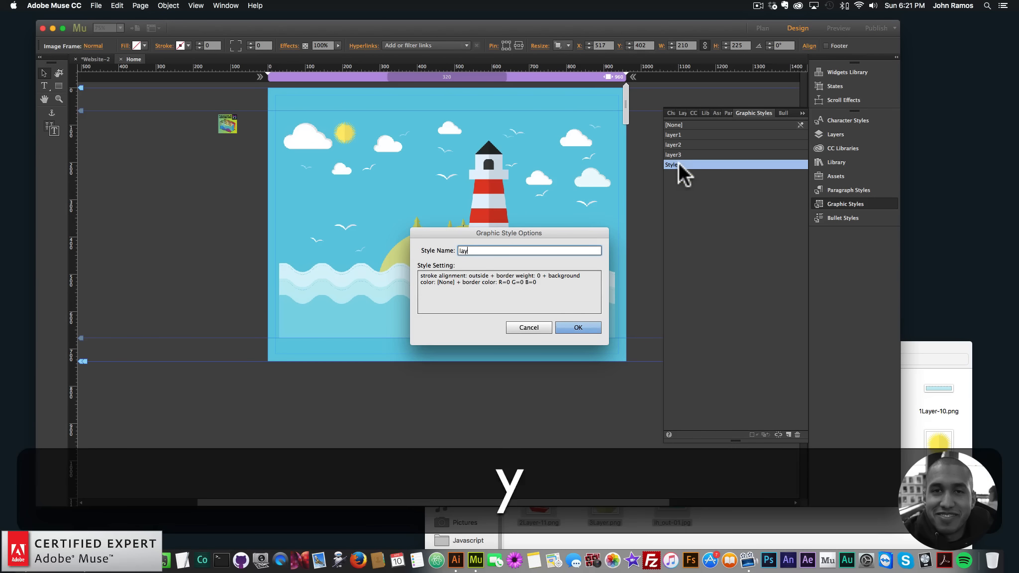
pyautogui.press('Return')
# - Select the left island image and create a graphic style named layer5 from it
pyautogui.click(408, 248)
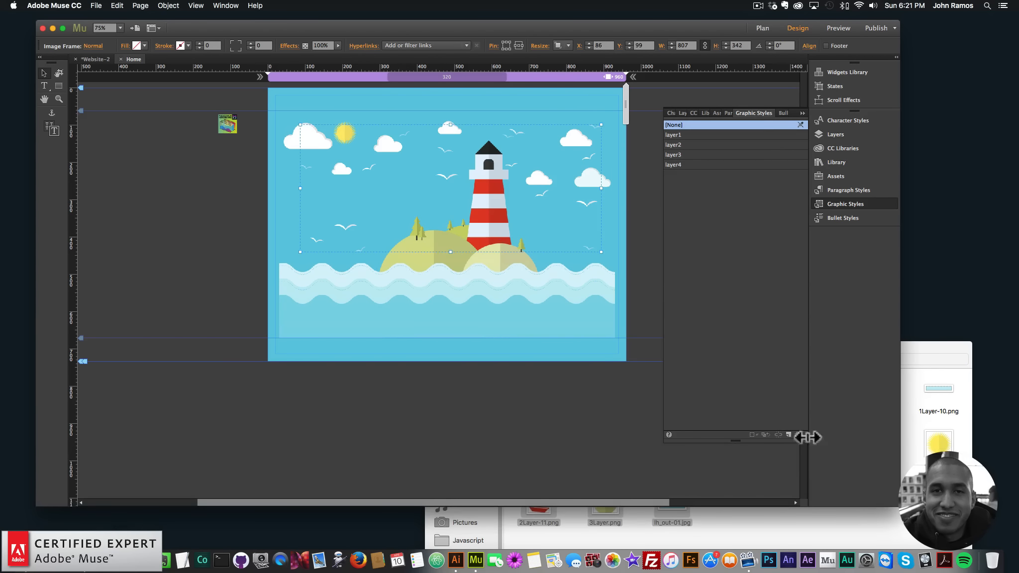
pyautogui.click(420, 258)
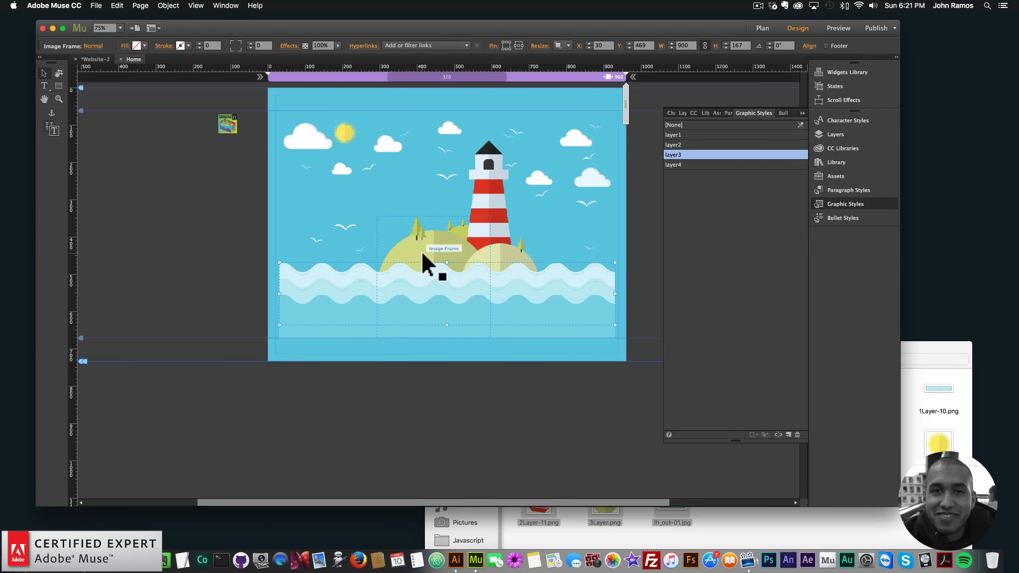
pyautogui.doubleClick(681, 174)
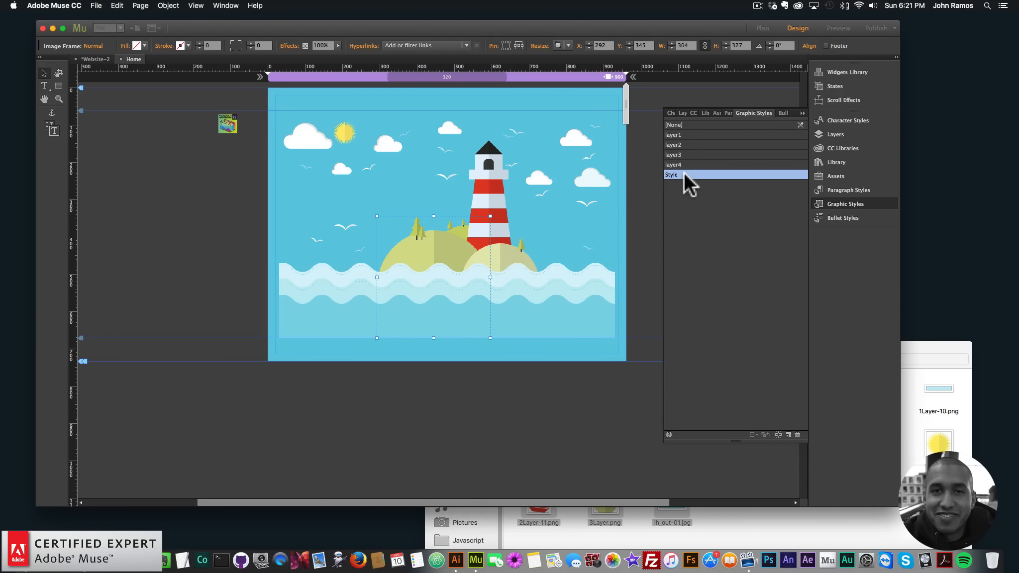
pyautogui.write('layer5')
pyautogui.press('Return')
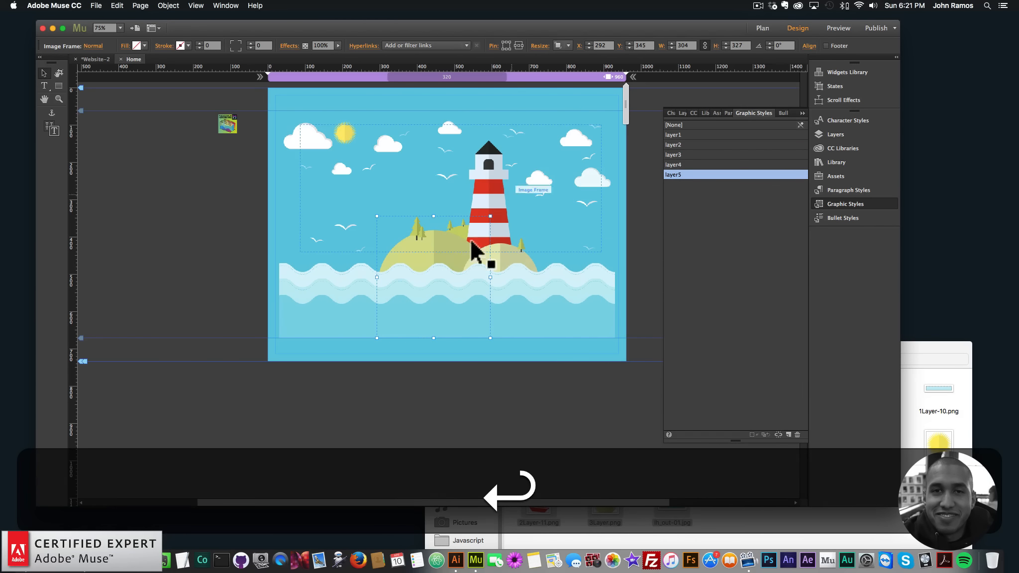
# - Open the Layers panel and select 3Layer.png, 1Layer-17.png and 1Layer-14.png in turn to identify them
pyautogui.click(846, 202)
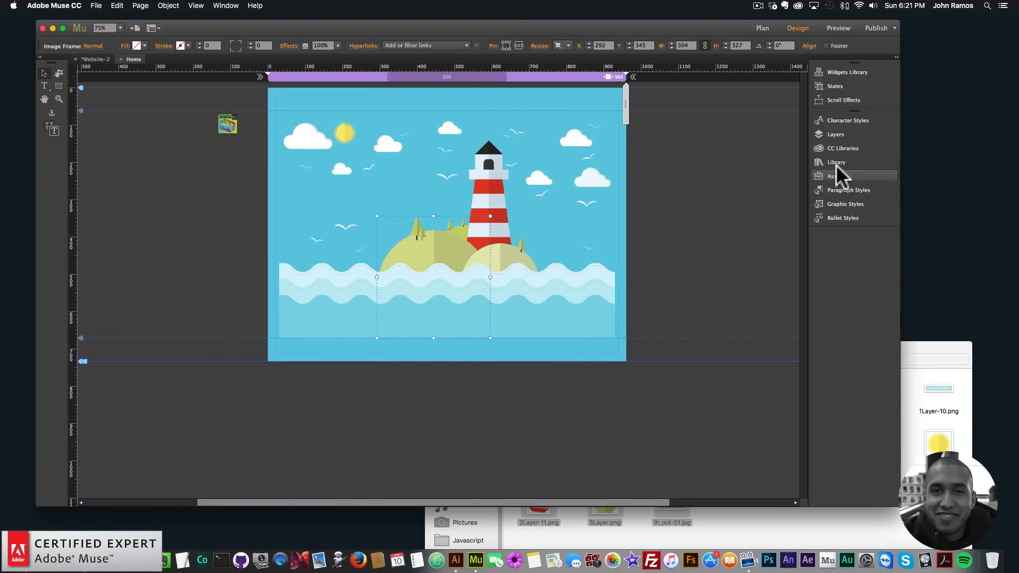
pyautogui.click(834, 133)
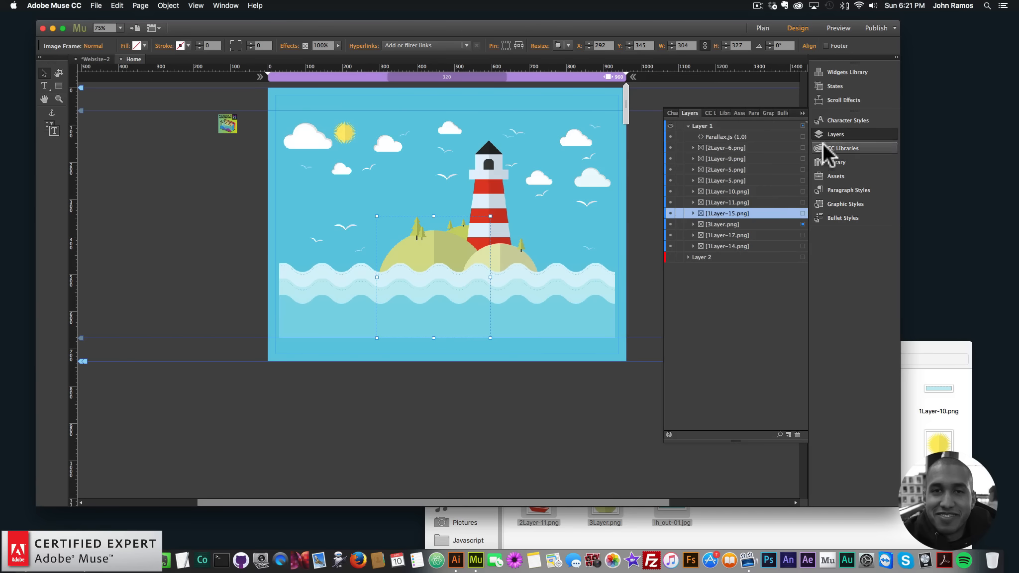
pyautogui.click(802, 224)
pyautogui.click(802, 233)
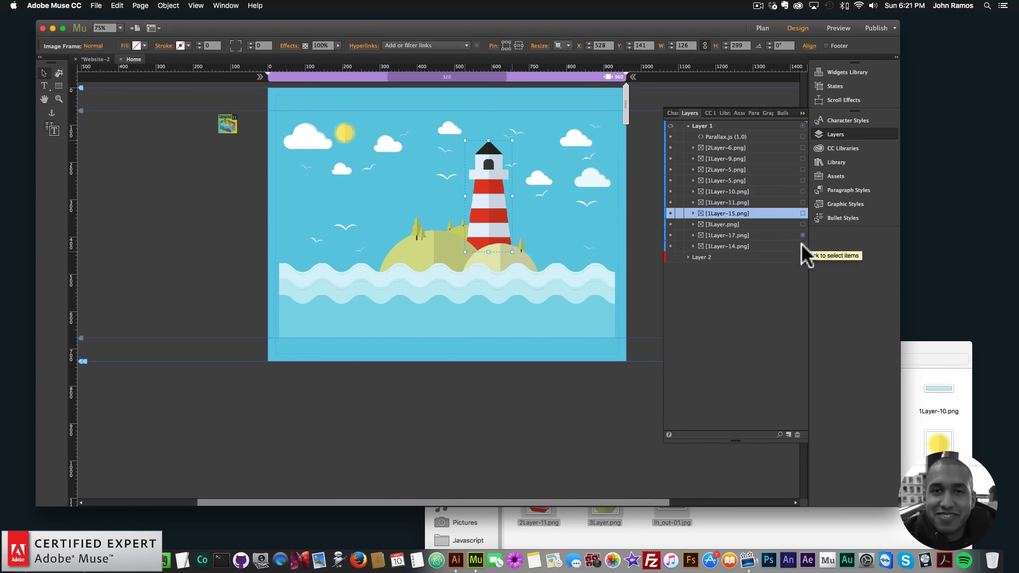
pyautogui.click(801, 244)
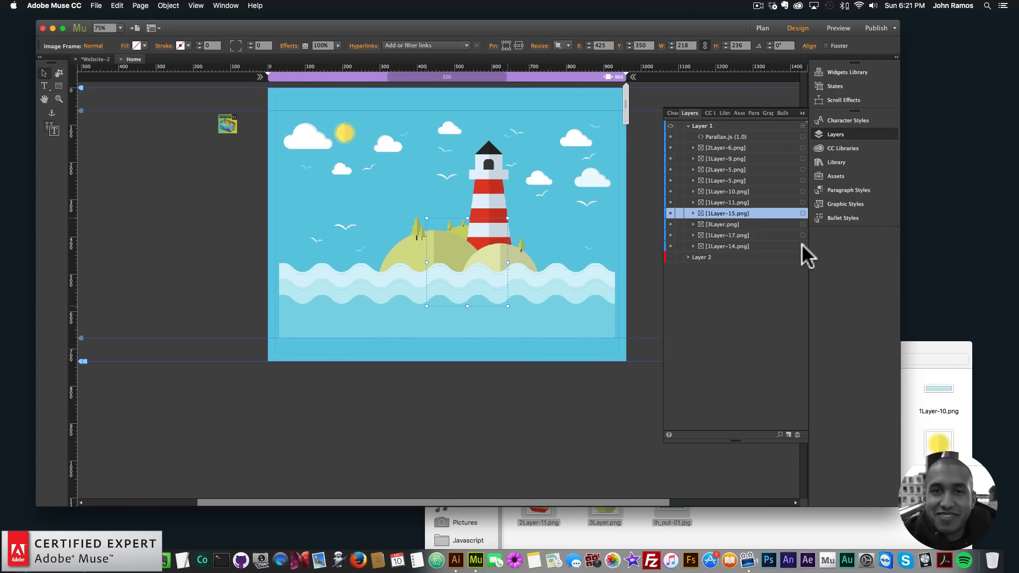
# - Create a graphic style named layer6 from the currently selected island image
pyautogui.click(845, 204)
pyautogui.click(787, 432)
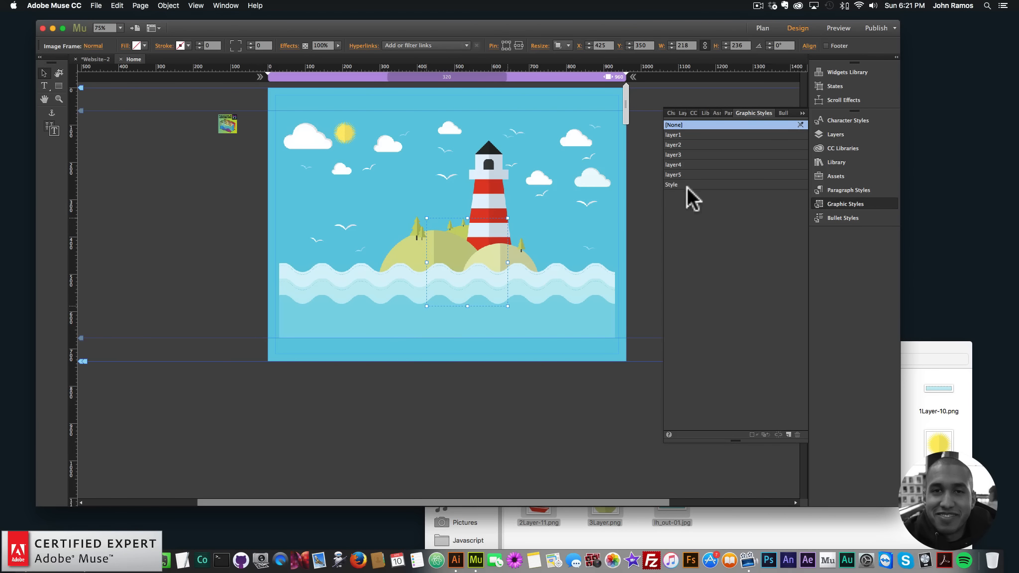
pyautogui.doubleClick(685, 185)
pyautogui.write('layer6')
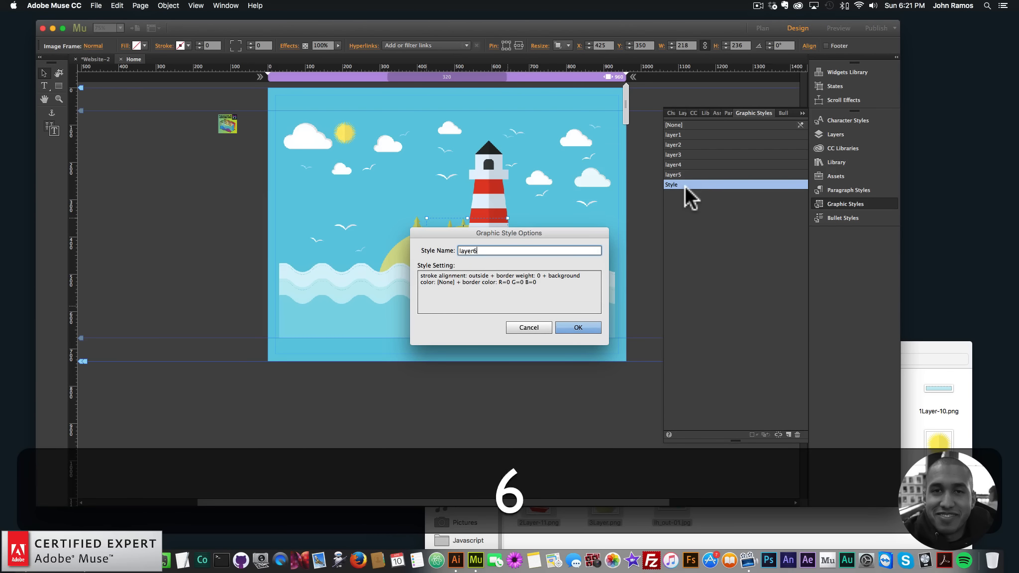
pyautogui.press('Return')
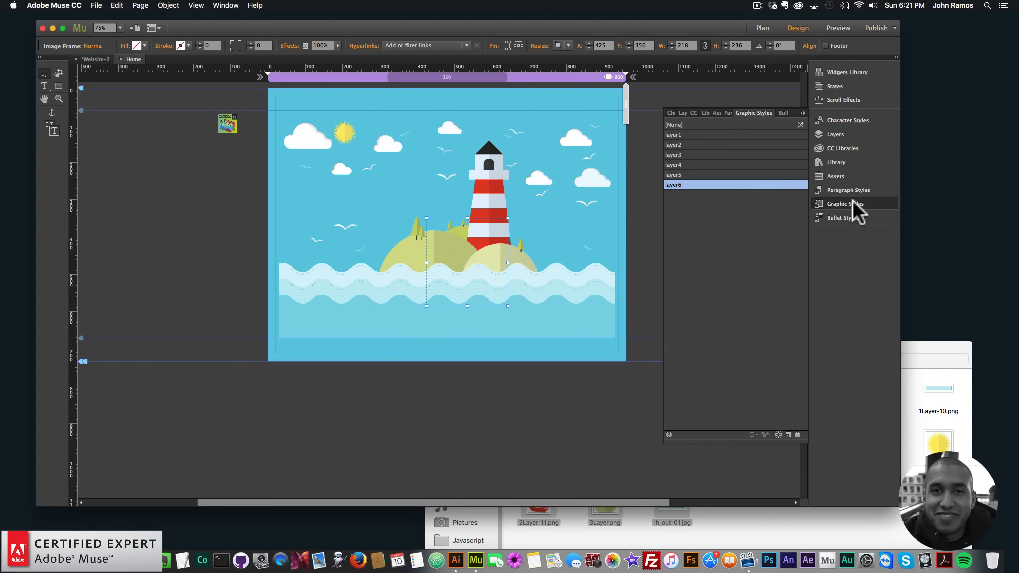
# - Select the lighthouse image 1Layer-17.png in Layers and create a graphic style named layer7 from it
pyautogui.click(833, 132)
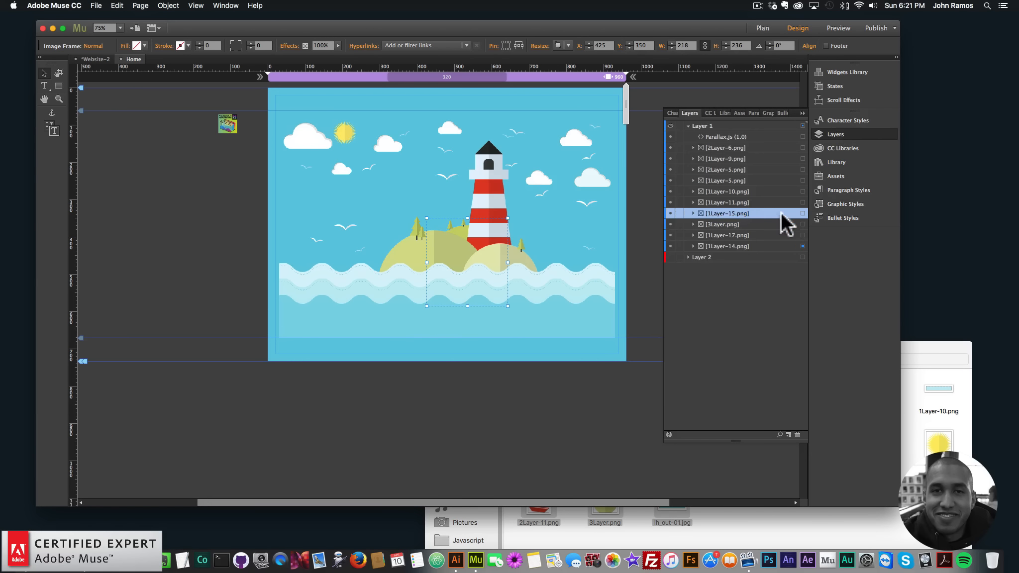
pyautogui.click(802, 212)
pyautogui.click(802, 235)
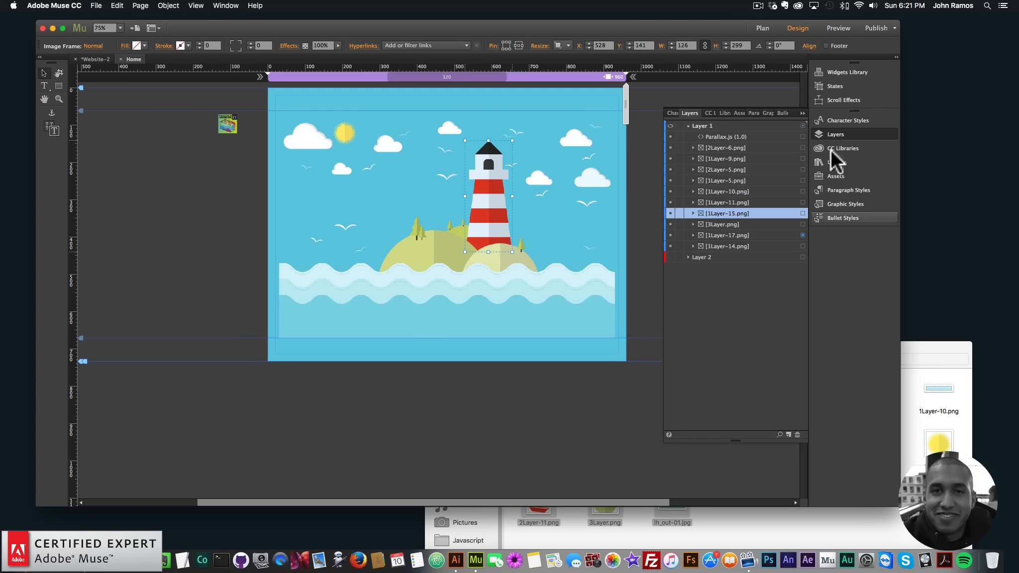
pyautogui.click(845, 203)
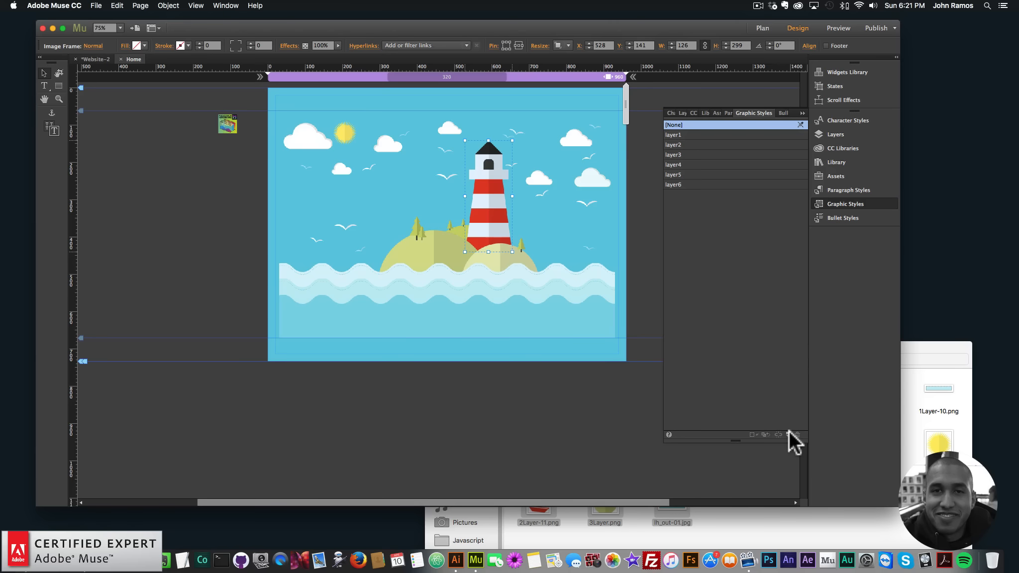
pyautogui.click(789, 432)
pyautogui.doubleClick(686, 195)
pyautogui.write('la')
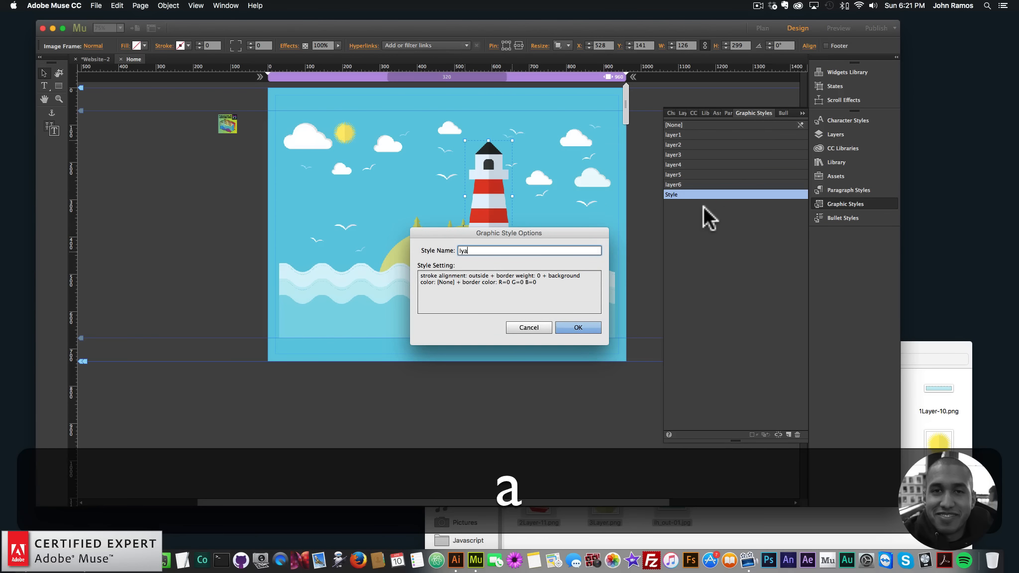
pyautogui.write('yr')
pyautogui.press('BackSpace')
pyautogui.write('er7')
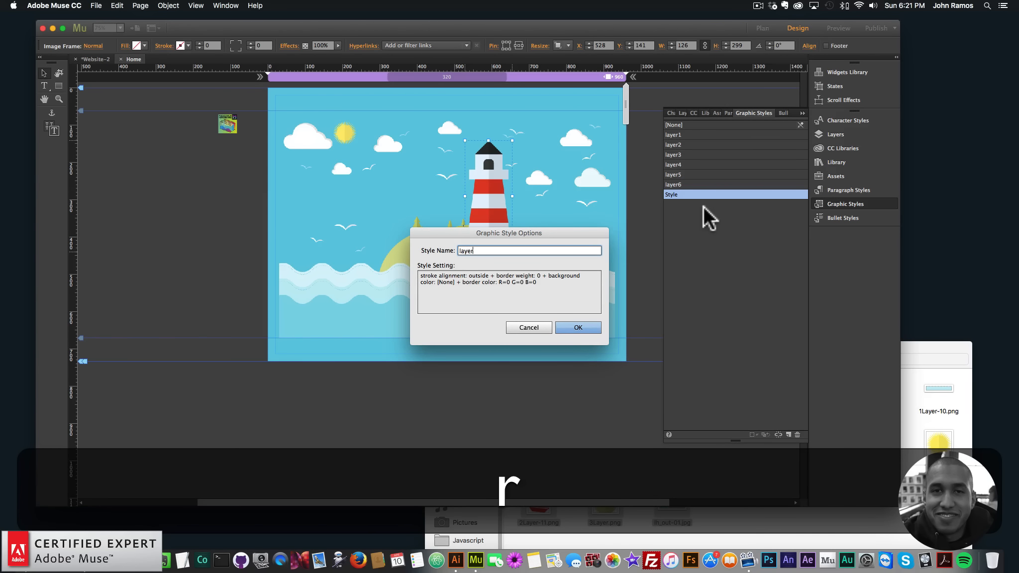
pyautogui.press('Return')
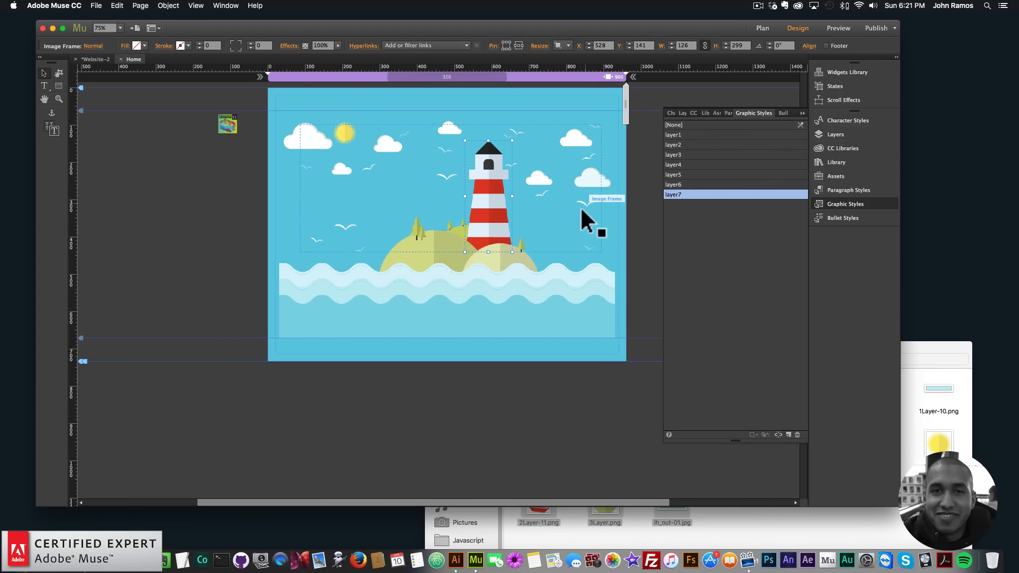
# - Select the birds image across the sky and create a graphic style named layer8 from it
pyautogui.click(596, 210)
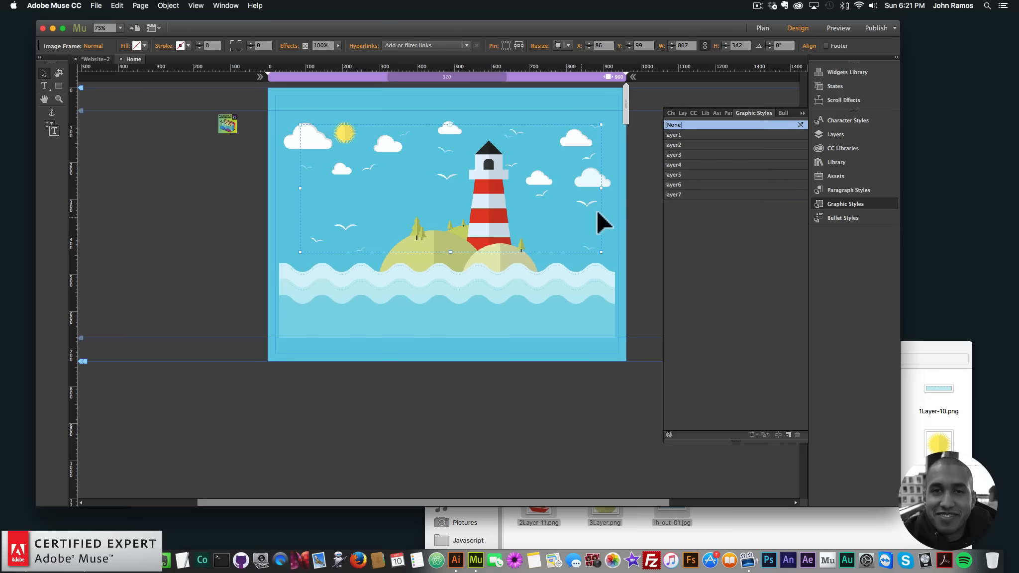
pyautogui.click(788, 434)
pyautogui.doubleClick(696, 204)
pyautogui.write('l')
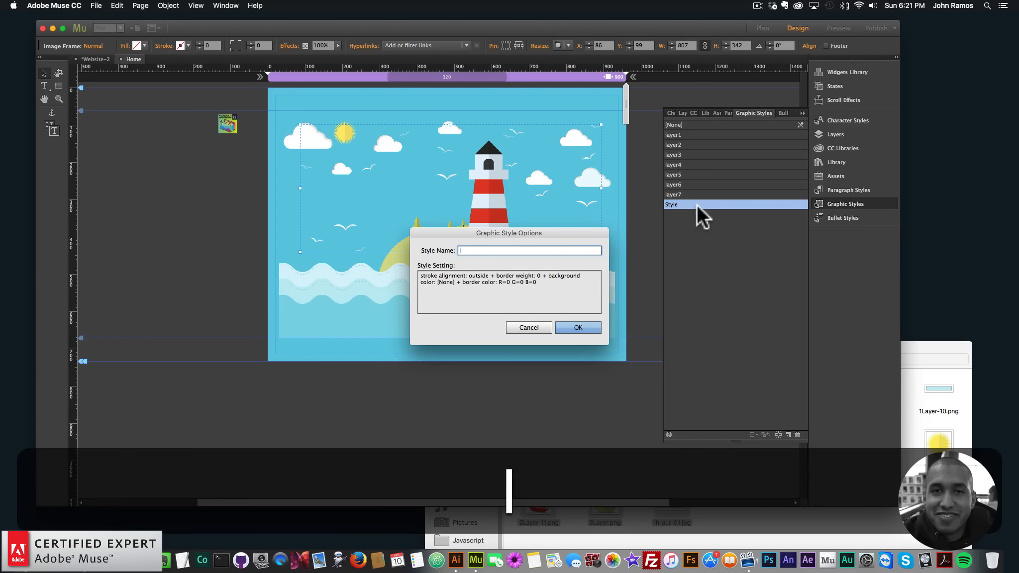
pyautogui.write('ayer8')
pyautogui.press('Return')
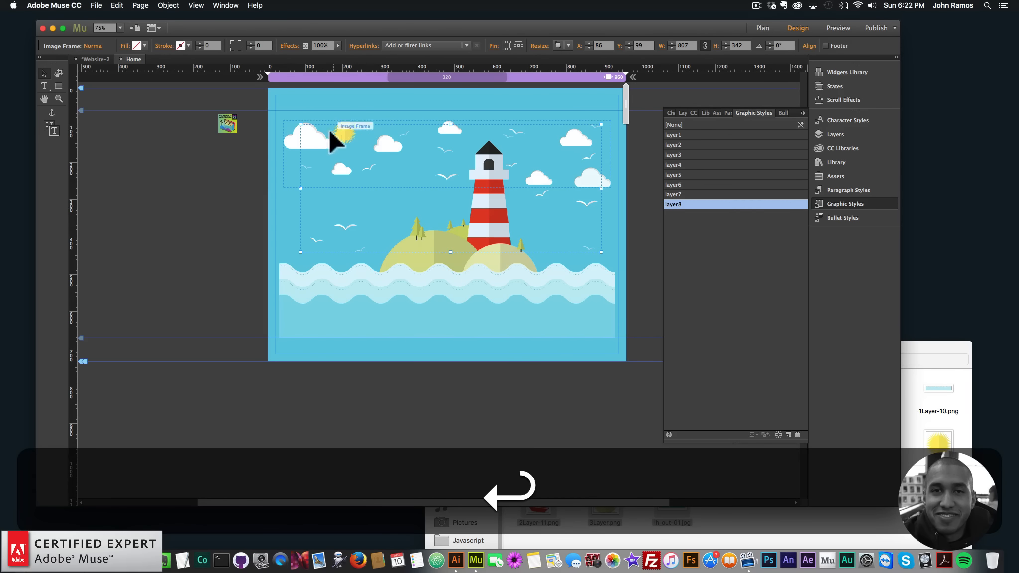
# - Select the clouds image and create a graphic style named layer9 from it
pyautogui.click(289, 138)
pyautogui.click(788, 434)
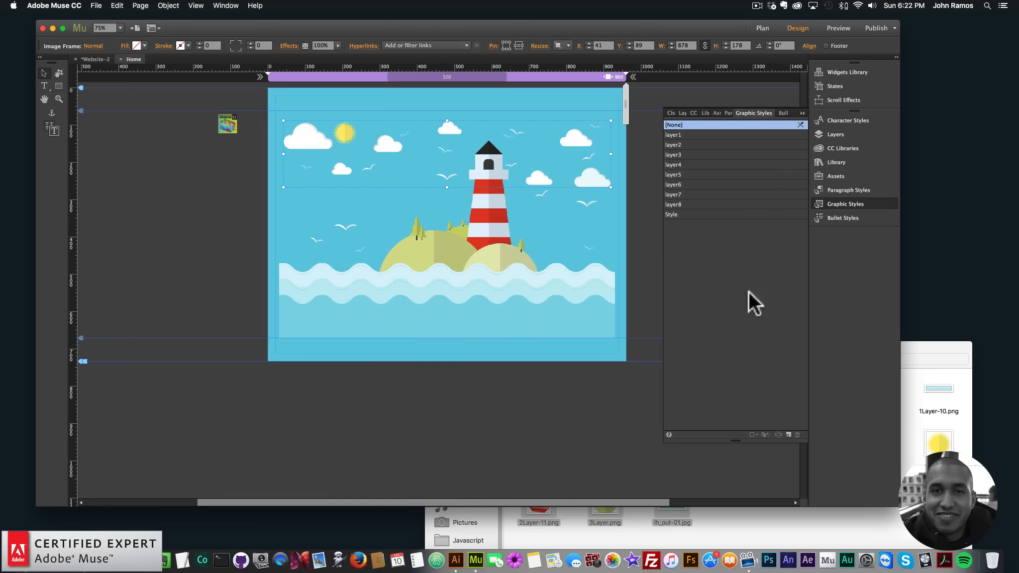
pyautogui.doubleClick(679, 215)
pyautogui.write('layer9')
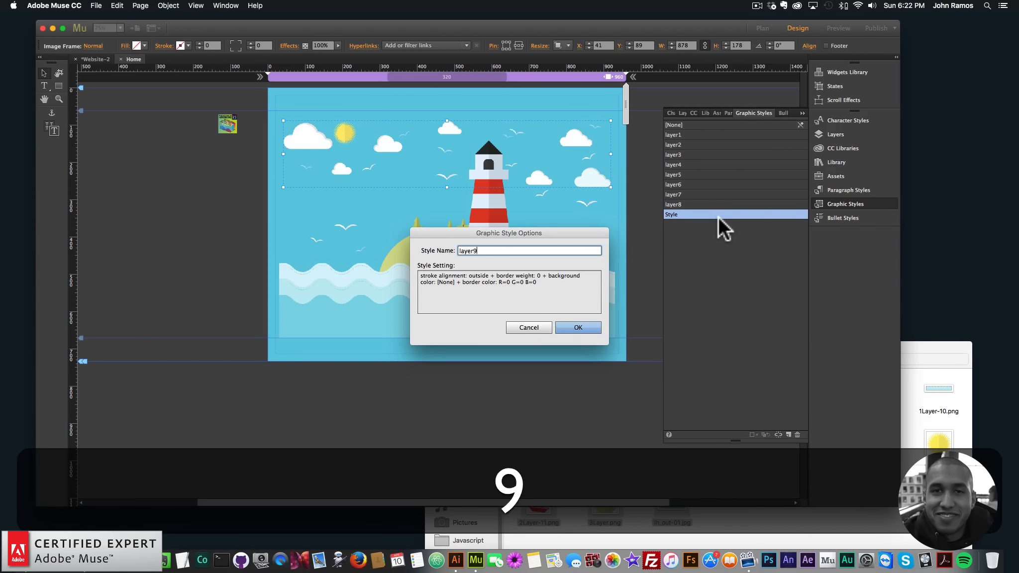
pyautogui.press('Return')
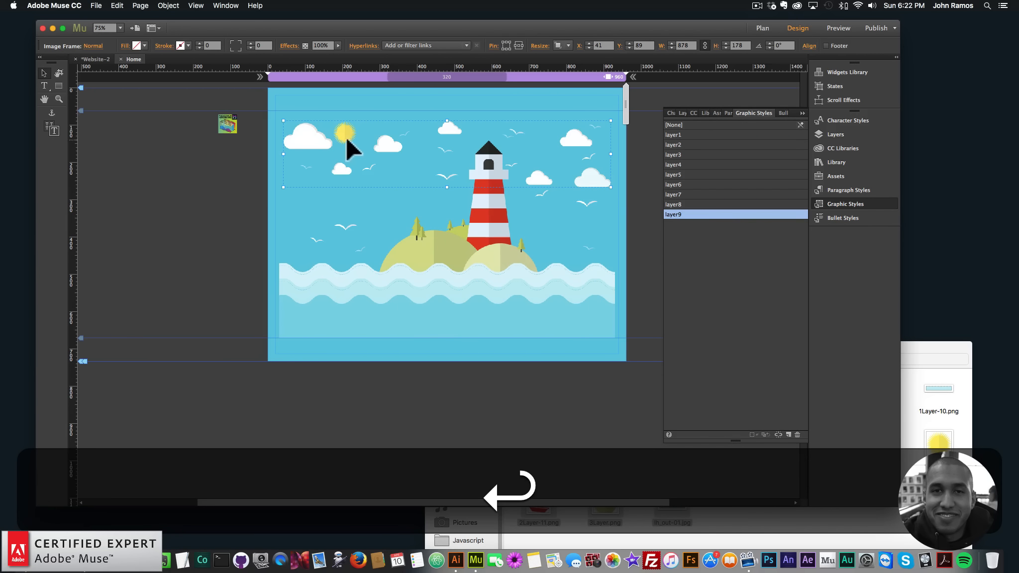
# - Select the sun image 2Layer-5.png in Layers and create a graphic style named layer10 from it
pyautogui.click(838, 135)
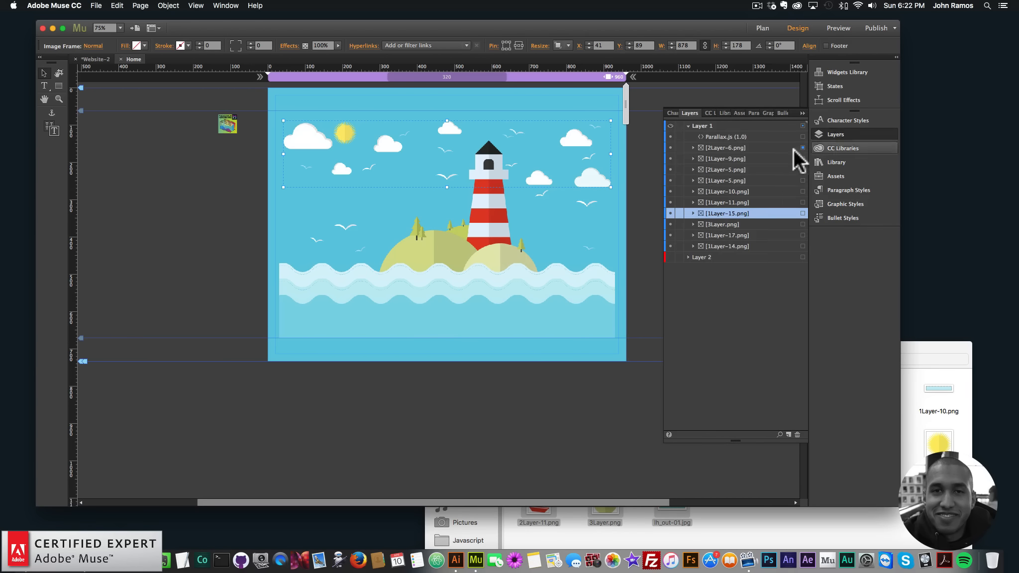
pyautogui.click(802, 149)
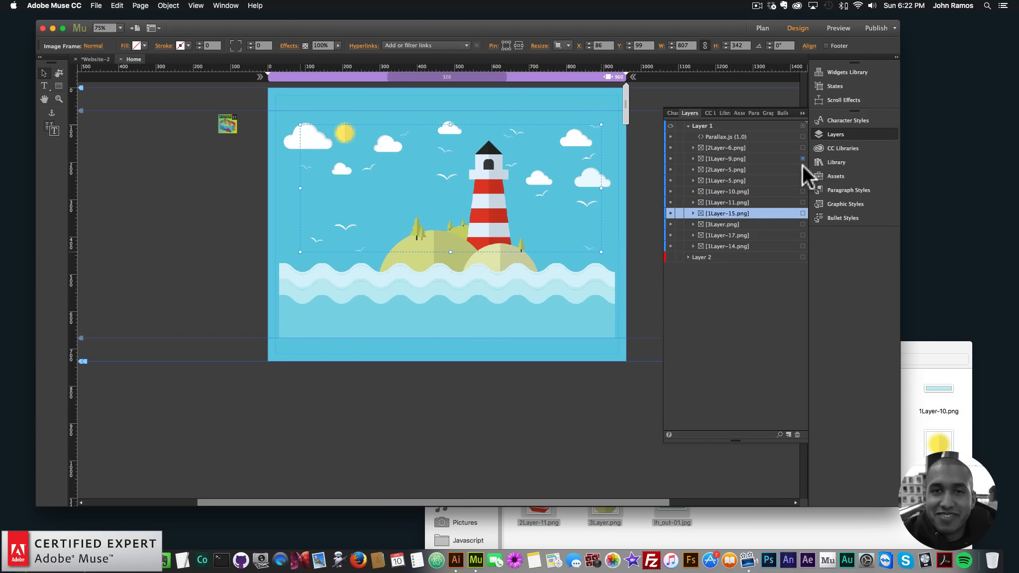
pyautogui.click(803, 169)
pyautogui.click(843, 203)
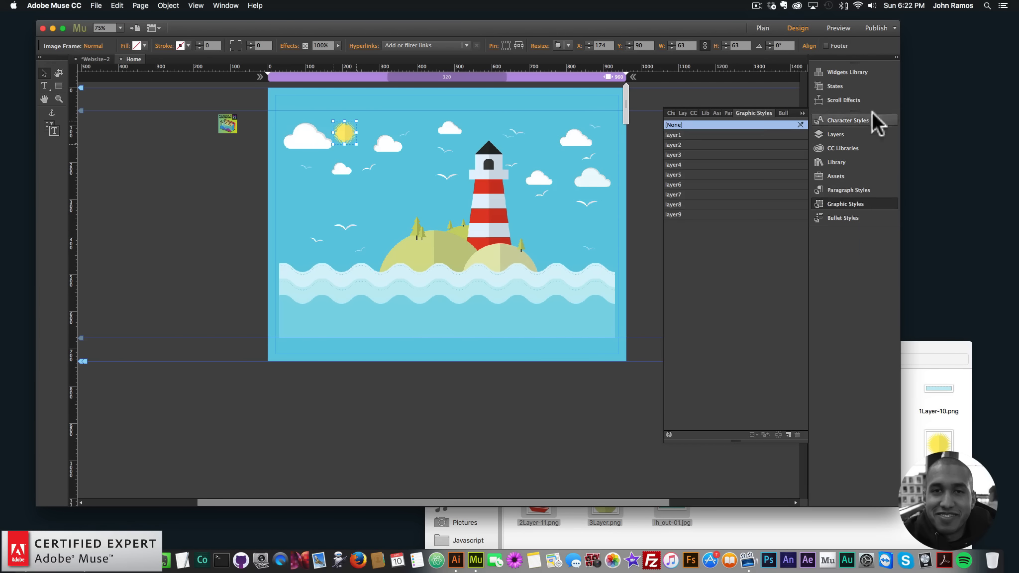
pyautogui.click(787, 434)
pyautogui.doubleClick(683, 223)
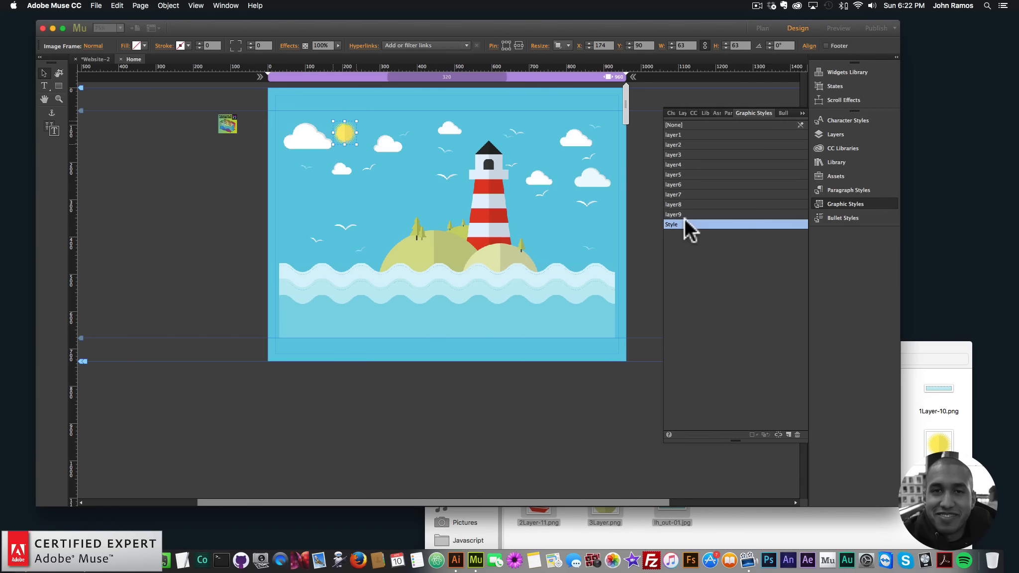
pyautogui.write('layer')
pyautogui.press('Return')
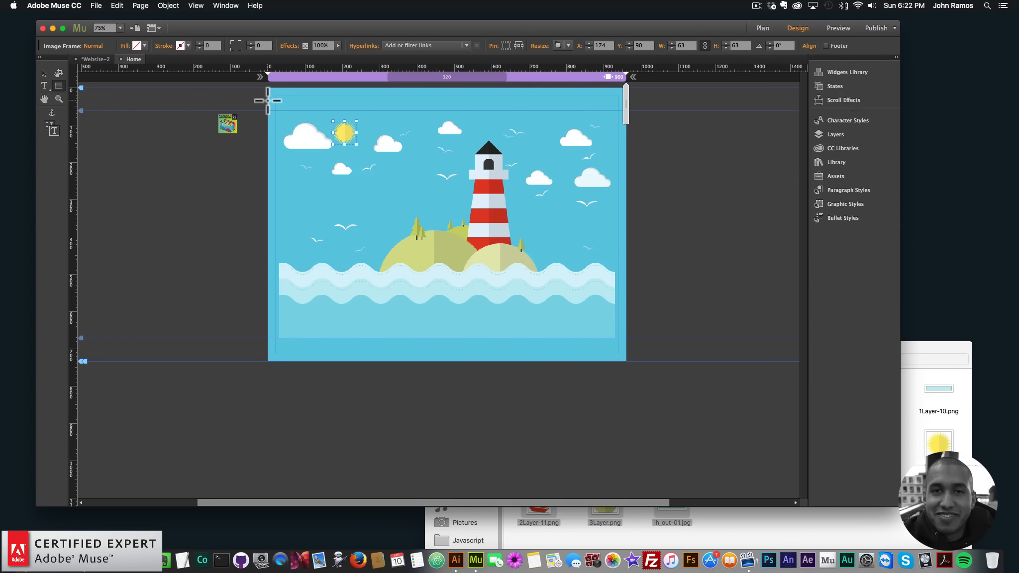
# - Draw a rectangle covering the whole scene area and send it to the back
pyautogui.moveTo(269, 100); pyautogui.dragTo(626, 376)
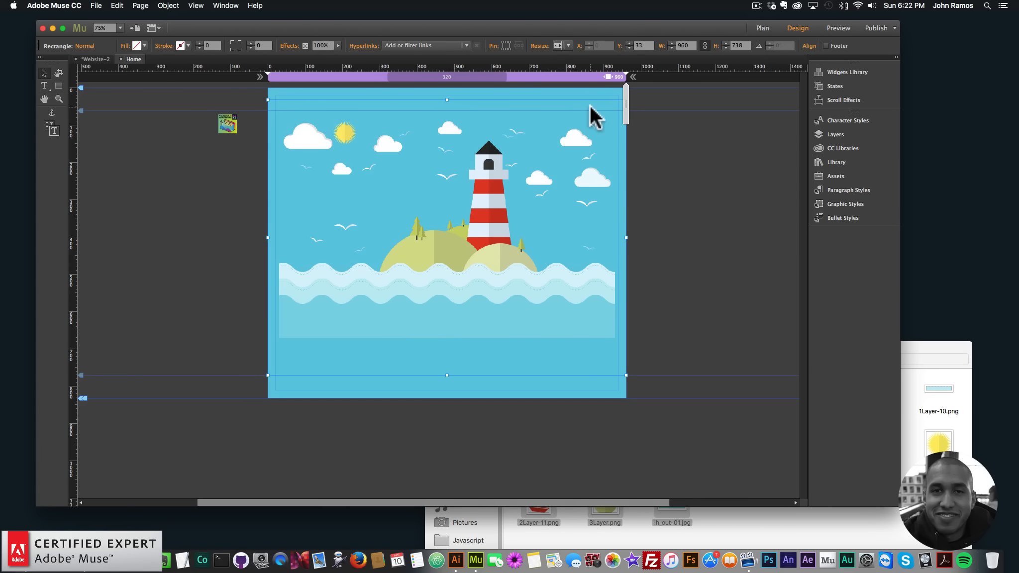
pyautogui.rightClick(589, 105)
pyautogui.moveTo(624, 158)
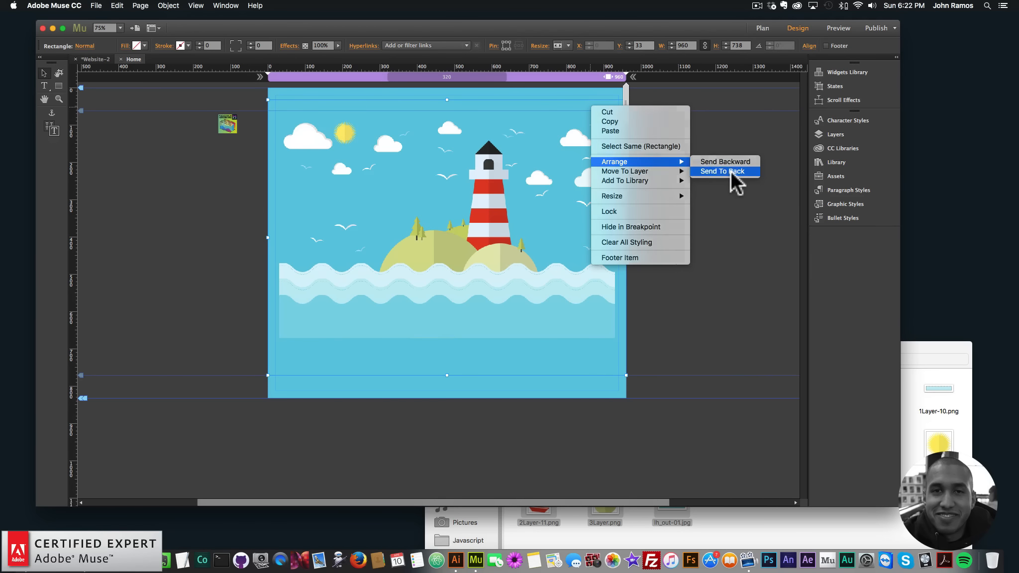
pyautogui.click(730, 171)
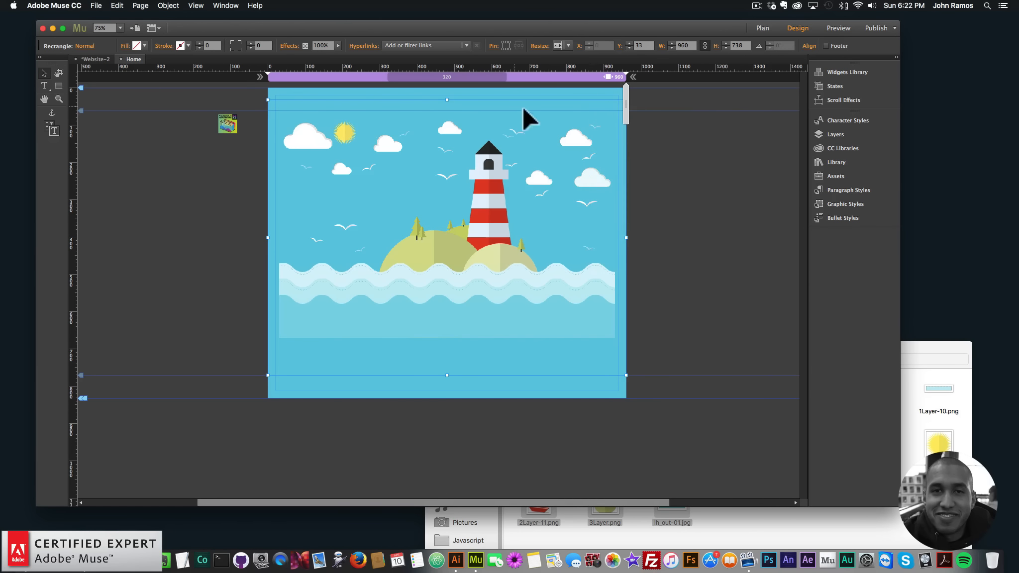
# - Check the rectangle's resize option and bring the rectangle forward one level
pyautogui.click(567, 46)
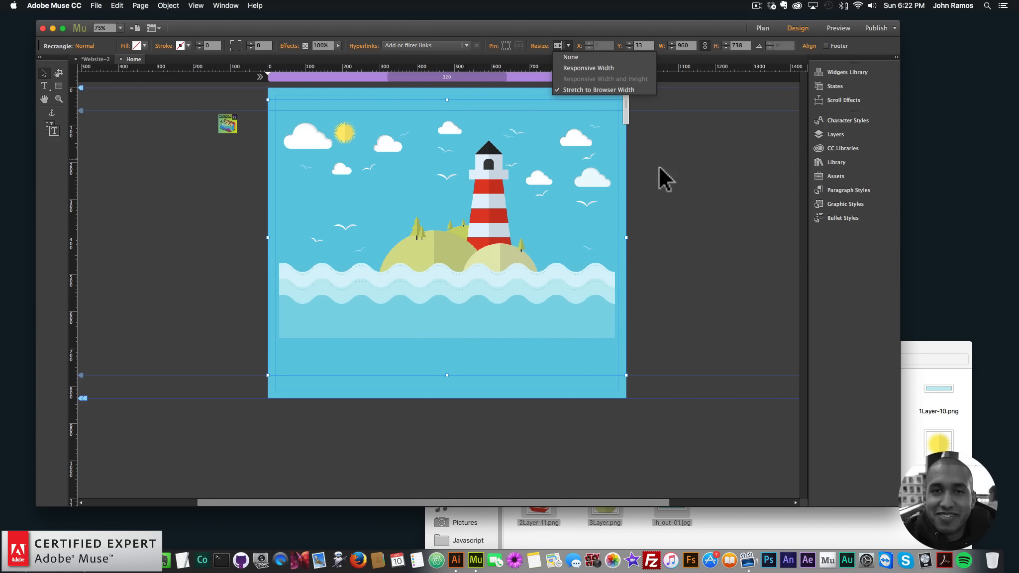
pyautogui.click(618, 129)
pyautogui.rightClick(595, 110)
pyautogui.moveTo(654, 161)
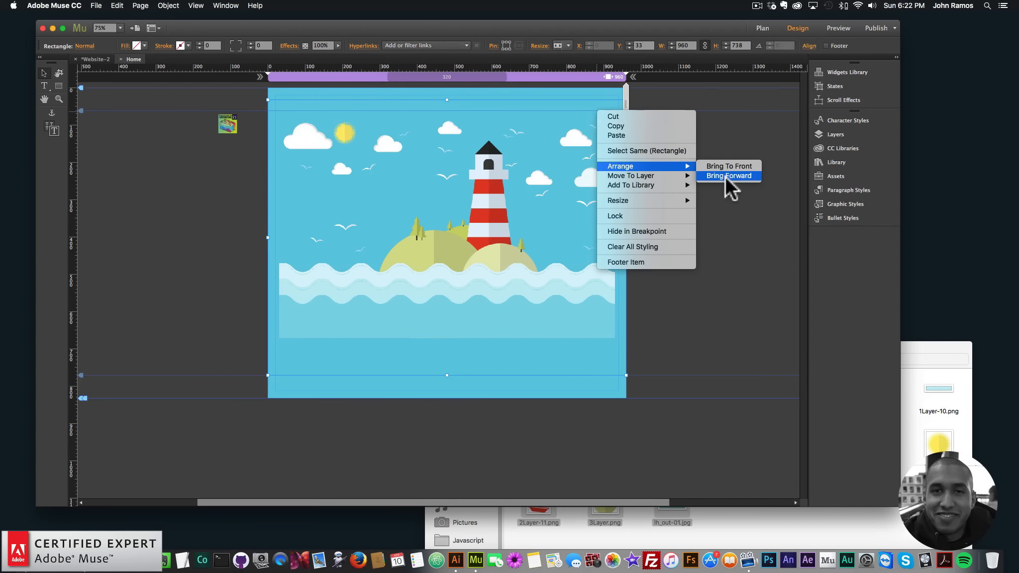
pyautogui.click(726, 215)
# - Create a graphic style named scene1 from the background rectangle
pyautogui.click(845, 204)
pyautogui.click(788, 435)
pyautogui.doubleClick(713, 236)
pyautogui.write('scen')
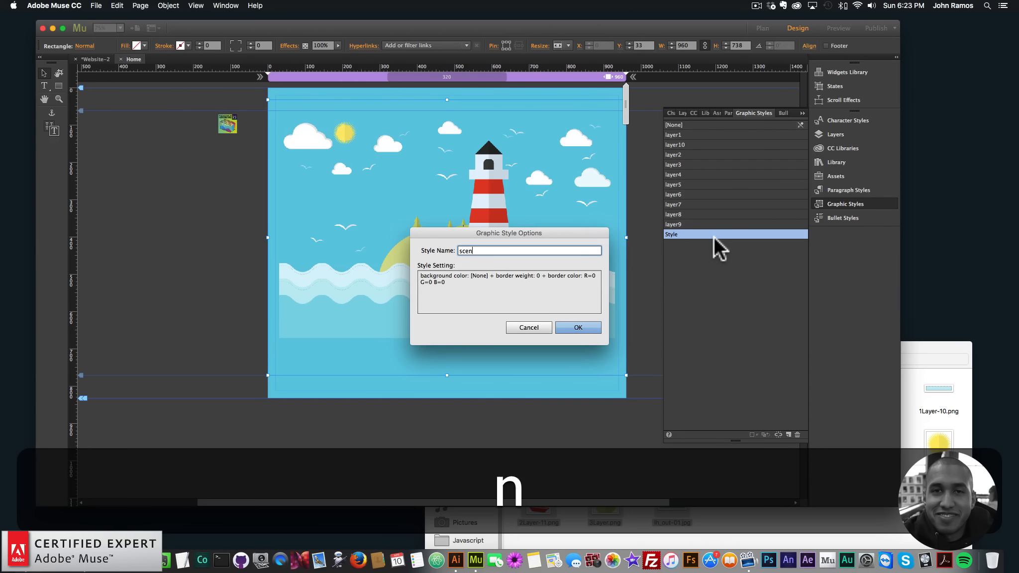
pyautogui.write('e1')
pyautogui.press('Return')
# - Open the Parallax.js widget options to review the scene and layer graphic style names
pyautogui.click(845, 202)
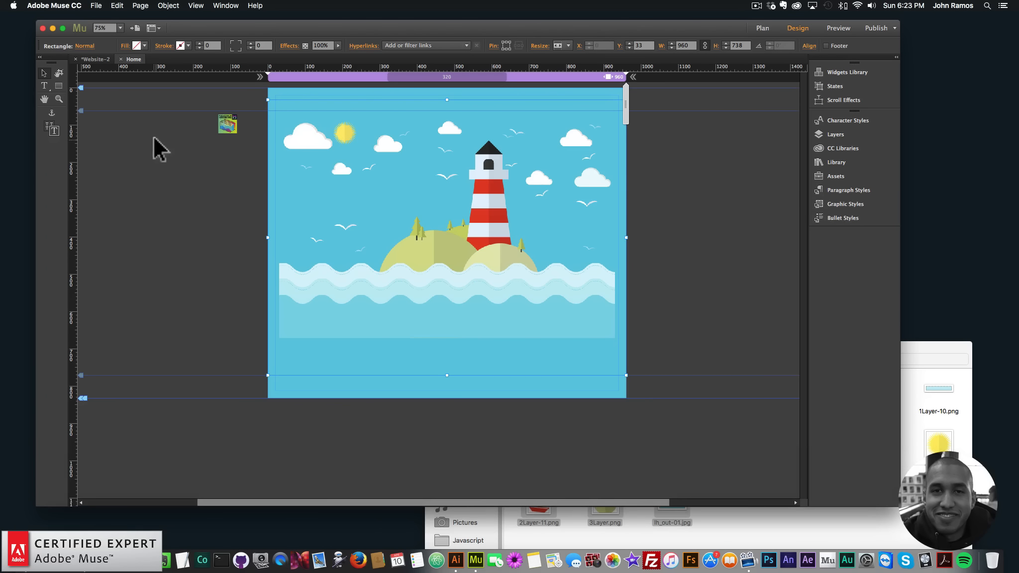
pyautogui.click(228, 122)
pyautogui.click(246, 114)
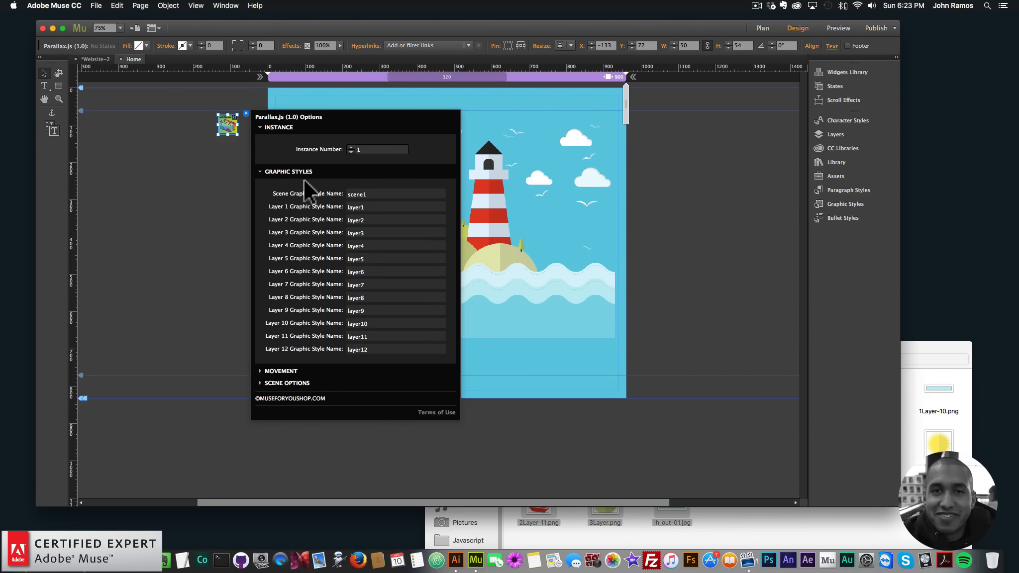
pyautogui.click(369, 194)
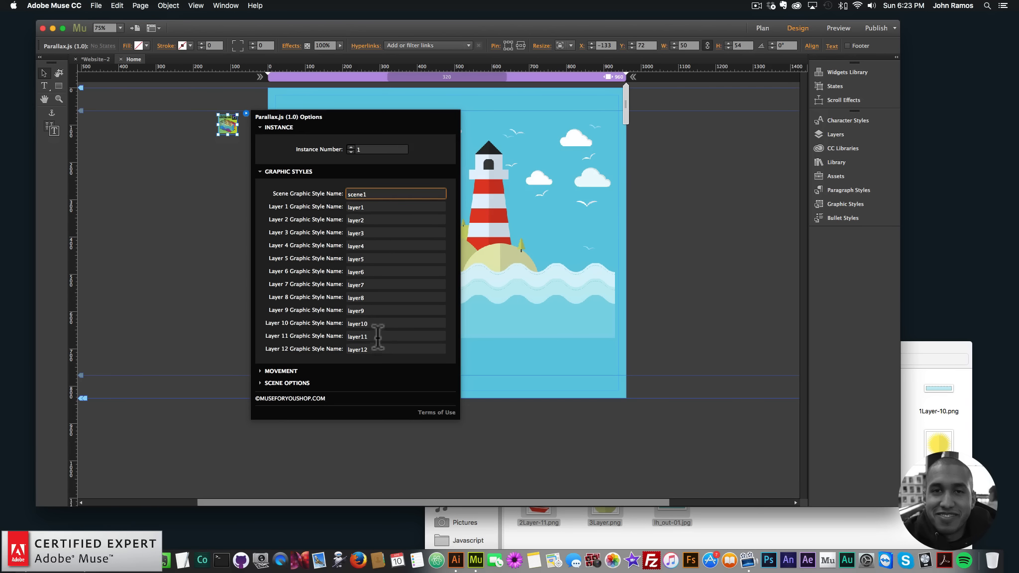
pyautogui.click(190, 210)
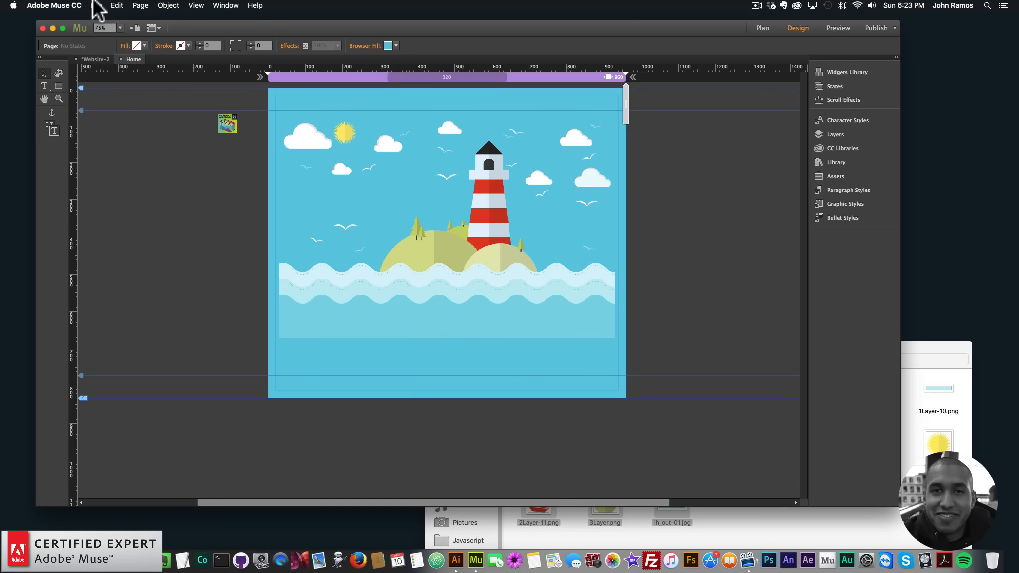
# - Preview the page in the browser and return to the design view
pyautogui.click(96, 5)
pyautogui.click(188, 264)
pyautogui.click(96, 5)
pyautogui.click(134, 162)
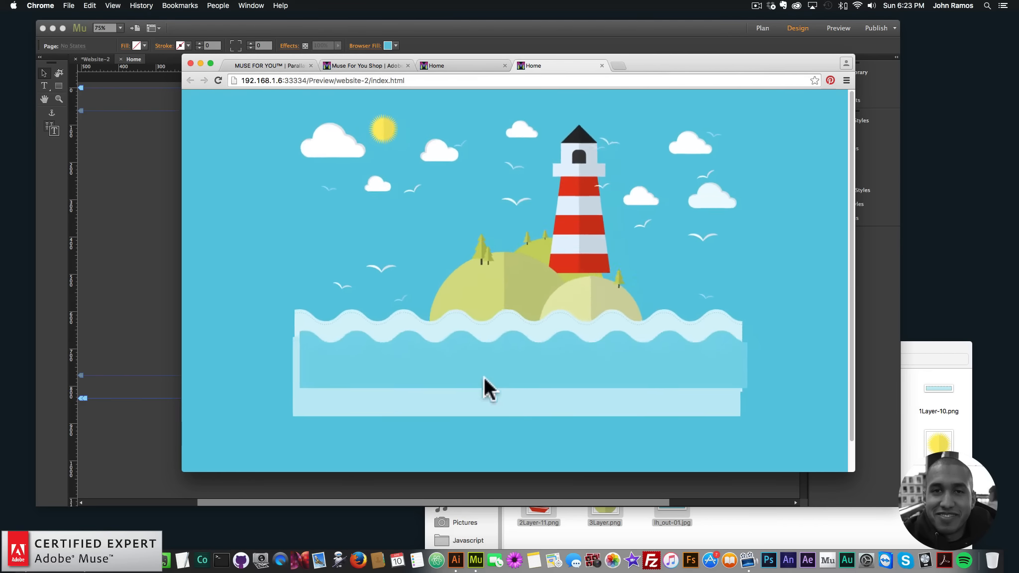
pyautogui.click(158, 226)
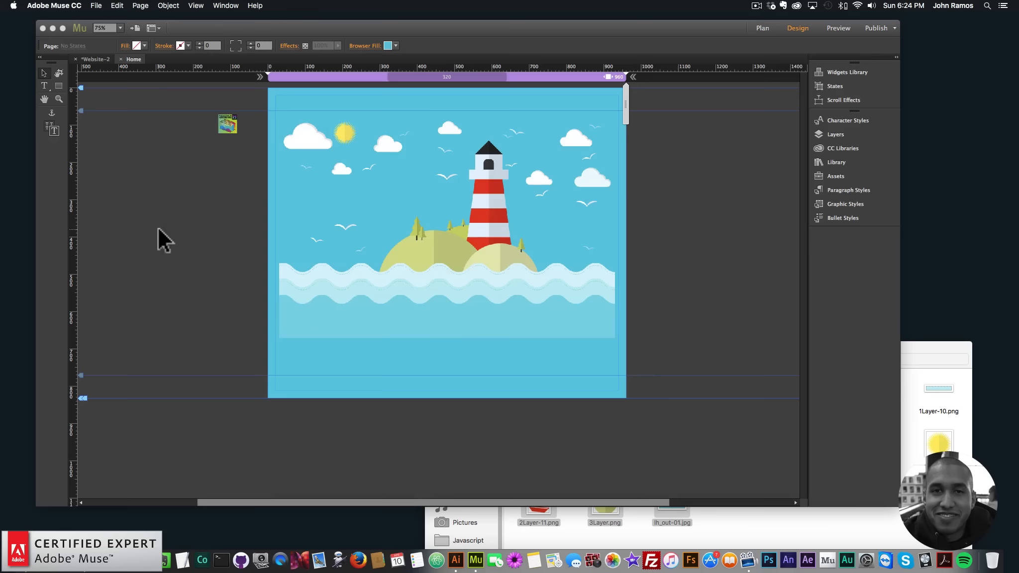
# - Open the Parallax.js widget options and expand the Movement and Scene Options sections
pyautogui.click(228, 126)
pyautogui.click(246, 111)
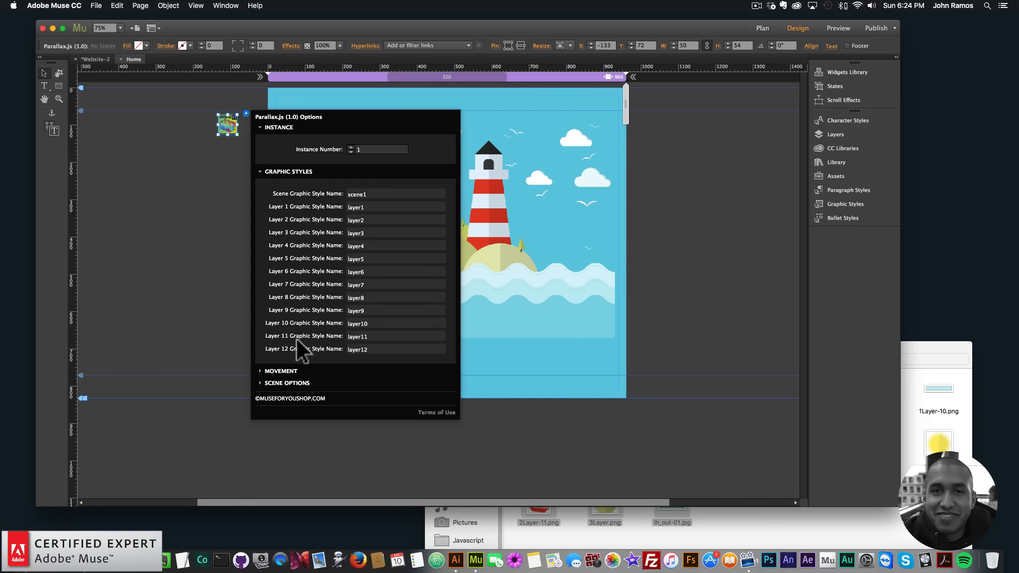
pyautogui.click(289, 370)
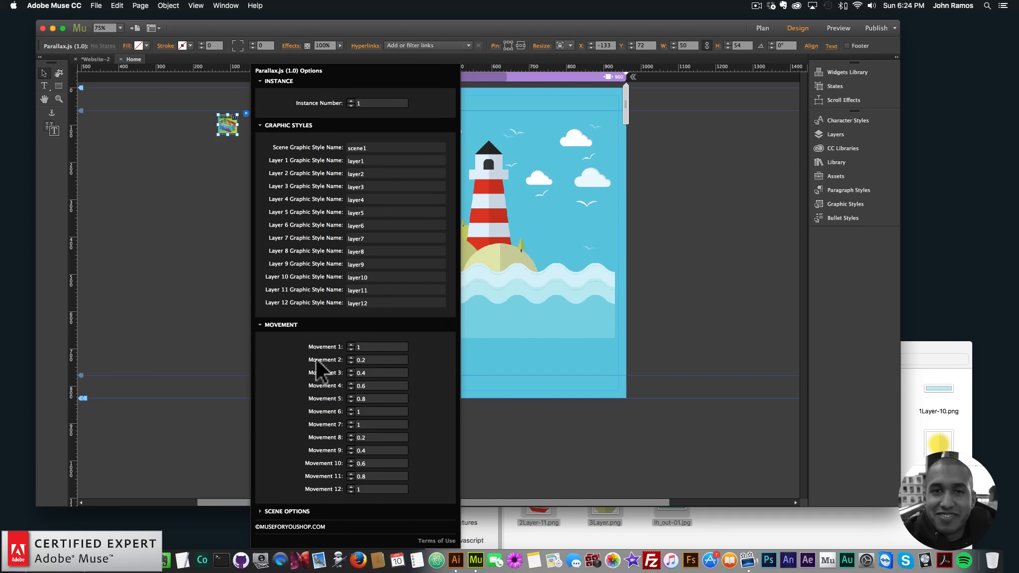
pyautogui.doubleClick(360, 347)
pyautogui.click(261, 511)
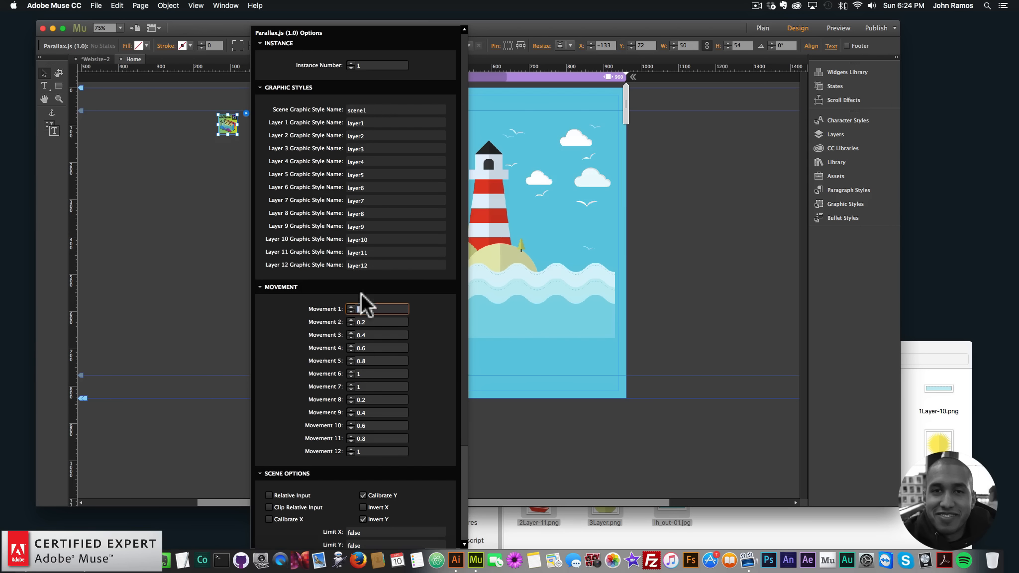
# - Set Movement 1 to 0.4 in the Parallax.js widget options
pyautogui.click(379, 309)
pyautogui.moveTo(379, 309); pyautogui.dragTo(335, 308)
pyautogui.write('0.4')
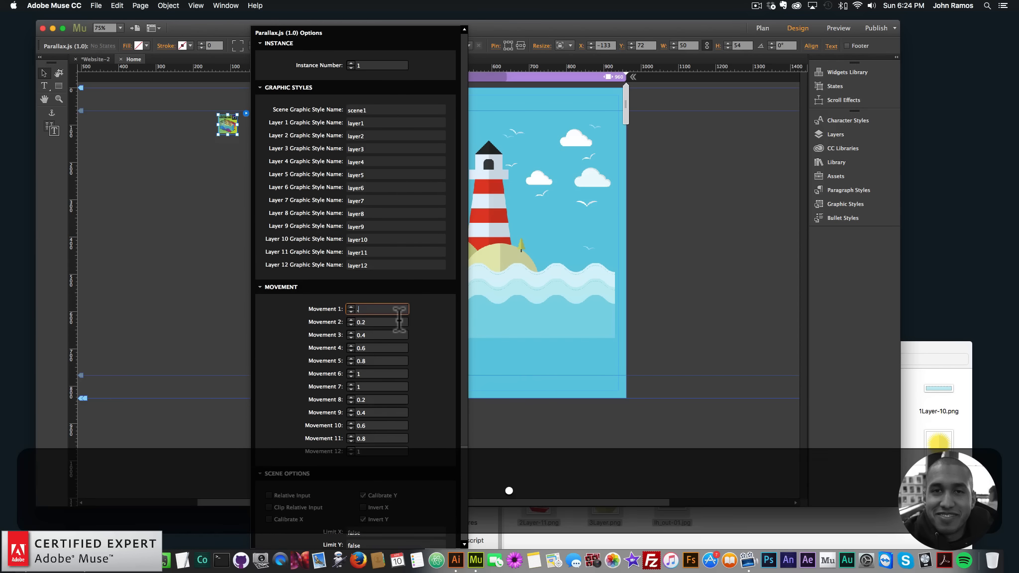
pyautogui.press('Return')
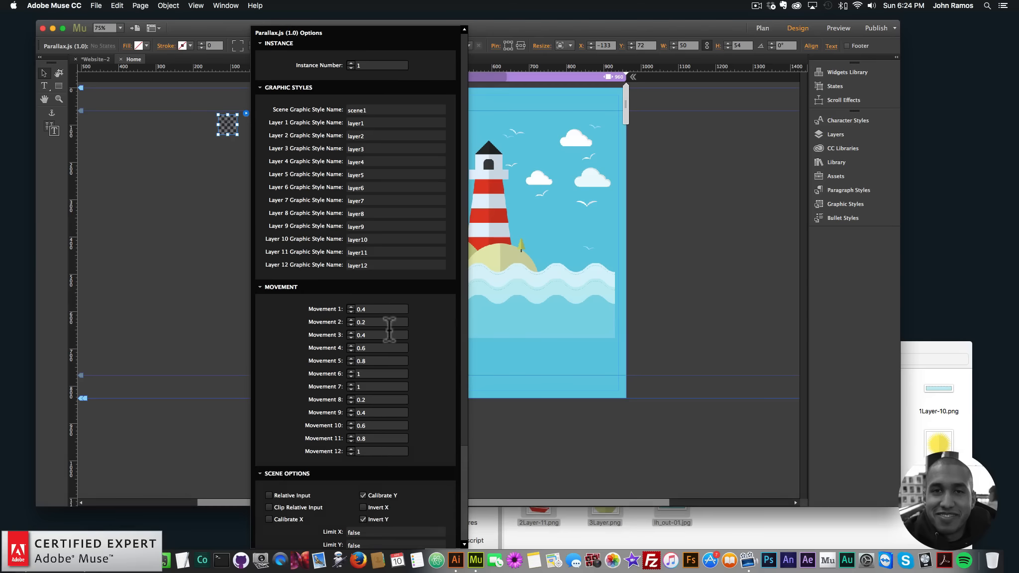
# - Close the widget options, preview the page in the browser, and return to the design view
pyautogui.click(179, 232)
pyautogui.click(94, 6)
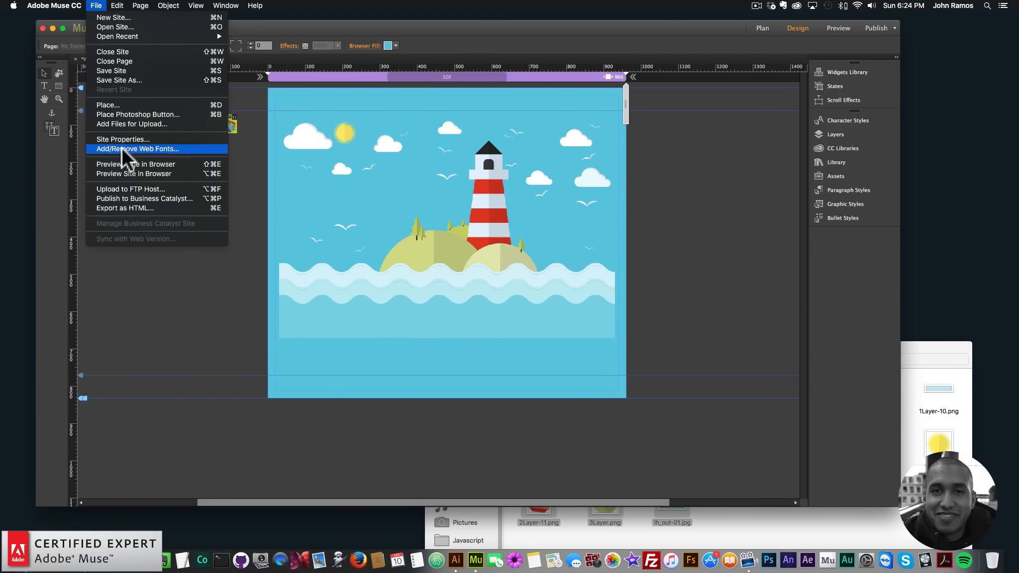
pyautogui.click(126, 164)
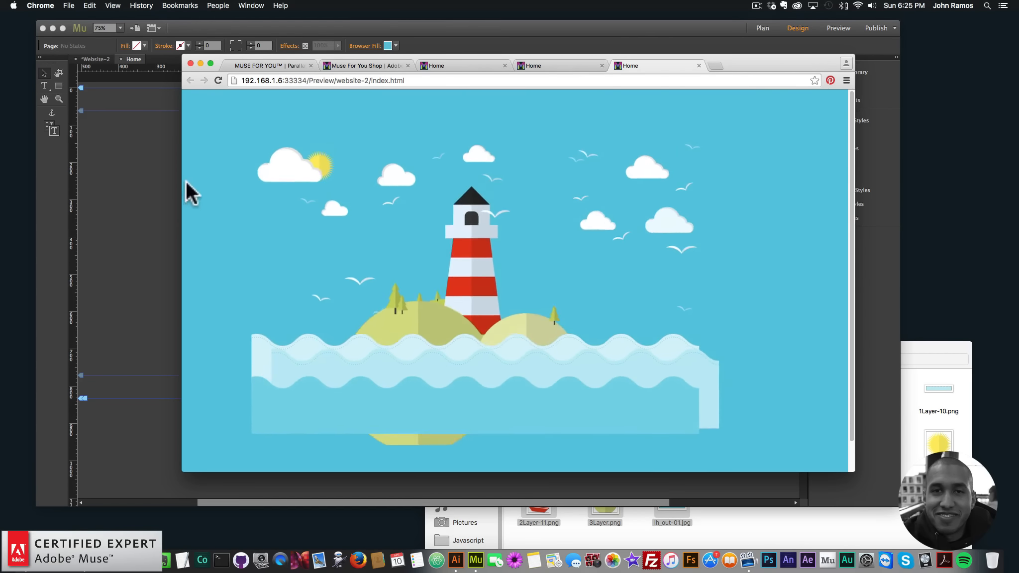
pyautogui.click(127, 192)
# - Reopen the Parallax.js options, set Scalar X to 30 and enable Invert X in the Scene Options
pyautogui.click(227, 123)
pyautogui.click(246, 113)
pyautogui.scroll(-10, 403, 389)
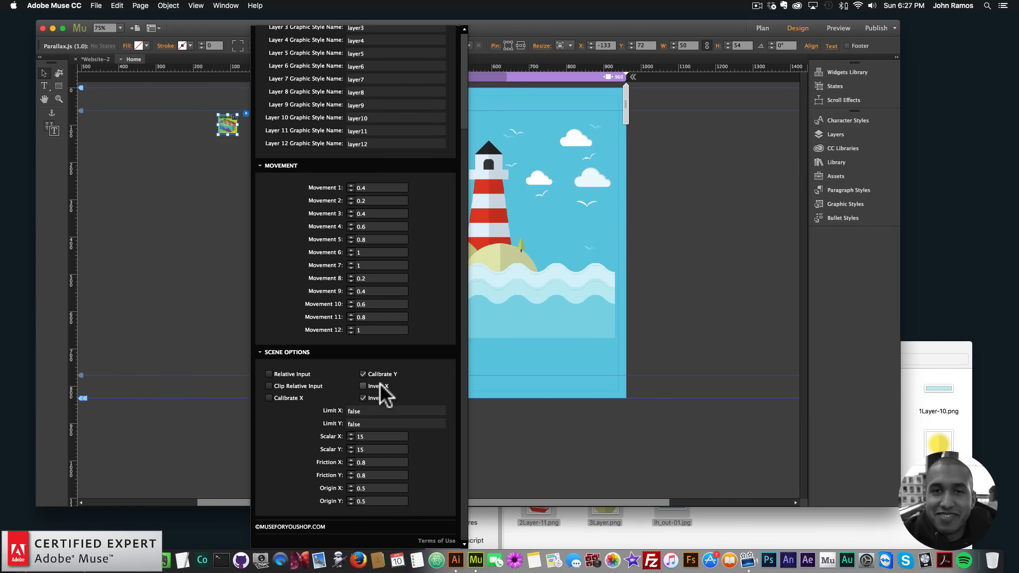
pyautogui.click(363, 411)
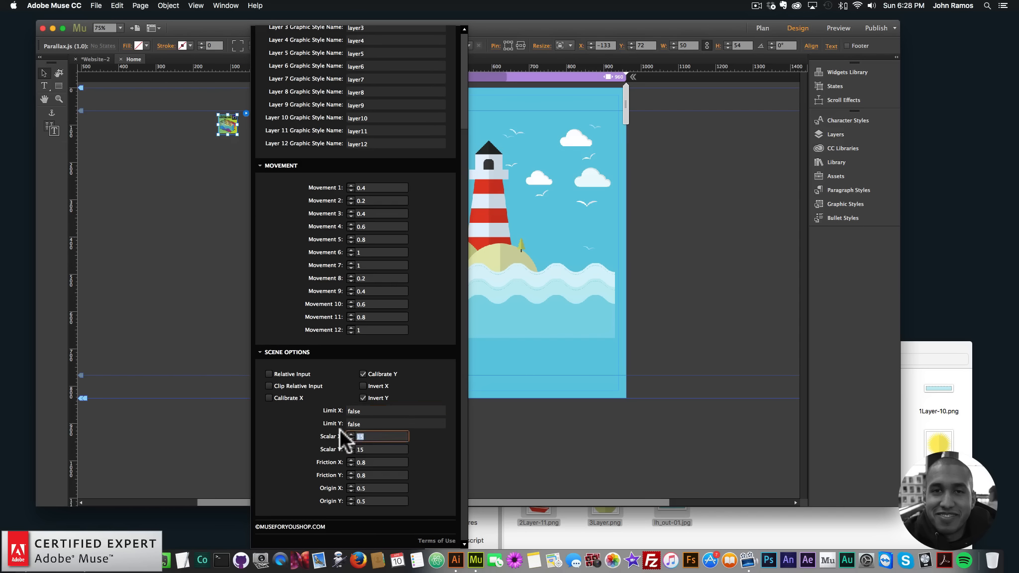
pyautogui.write('30')
pyautogui.press('Return')
pyautogui.click(363, 385)
# - Preview the updated parallax page in the browser and go back to the design view
pyautogui.click(162, 217)
pyautogui.press('super+shift+e')
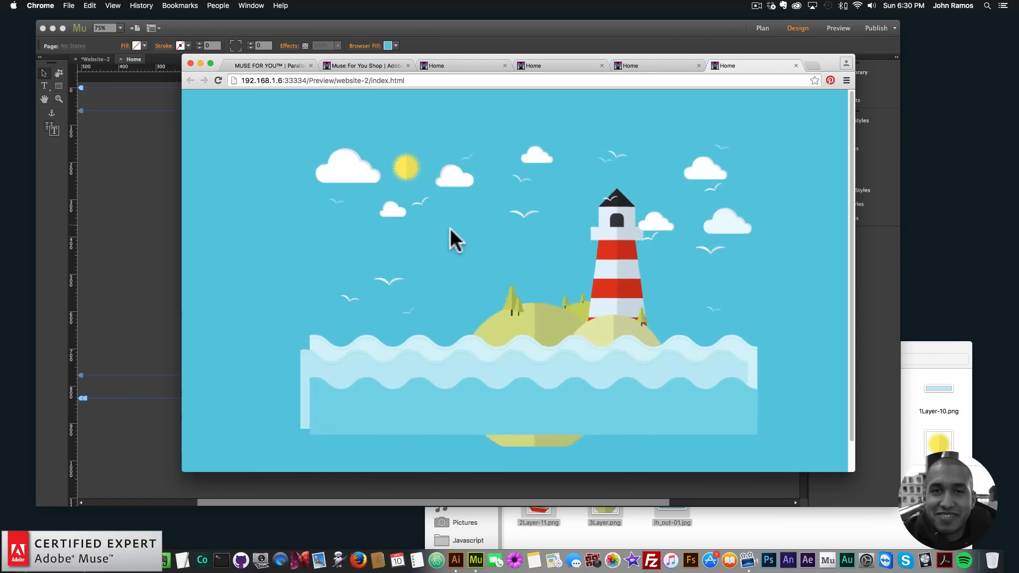
pyautogui.click(131, 216)
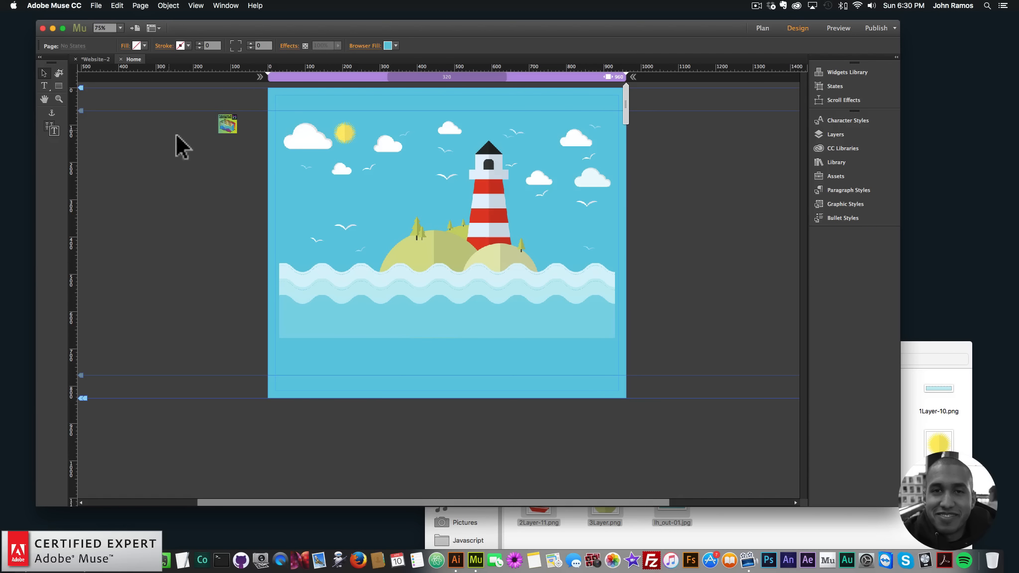
# - Reopen the Parallax.js widget options to review the graphic style and movement settings
pyautogui.click(228, 124)
pyautogui.click(246, 113)
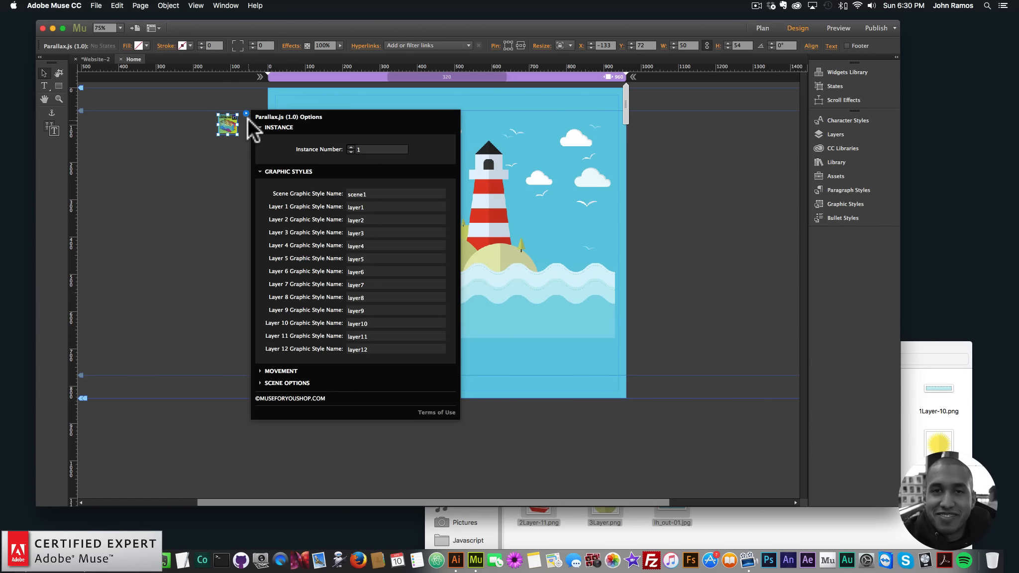
pyautogui.click(237, 201)
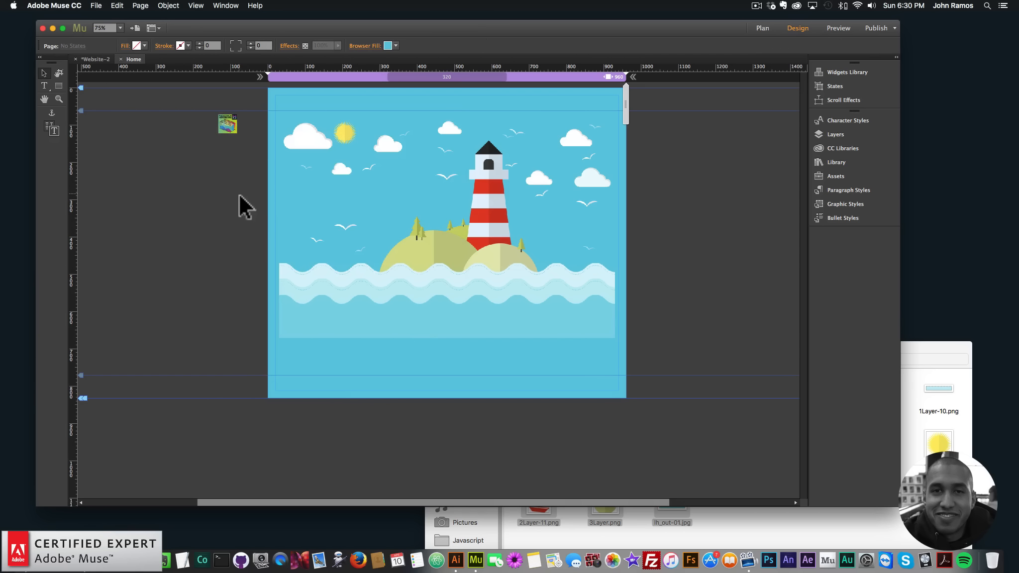
pyautogui.click(232, 130)
pyautogui.click(245, 113)
pyautogui.click(222, 194)
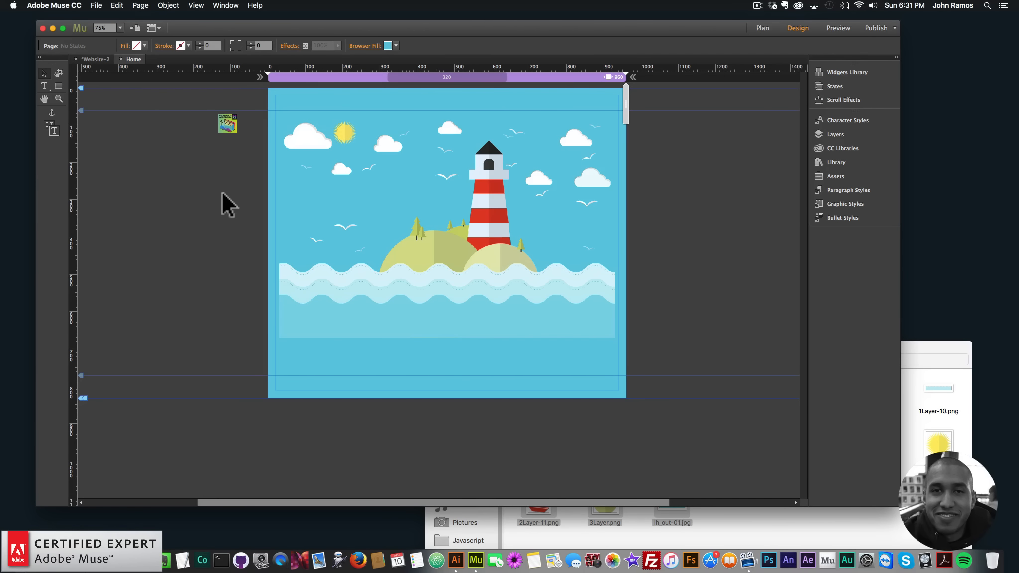
# - Add a fluid-width breakpoint at 320 pixels
pyautogui.rightClick(554, 75)
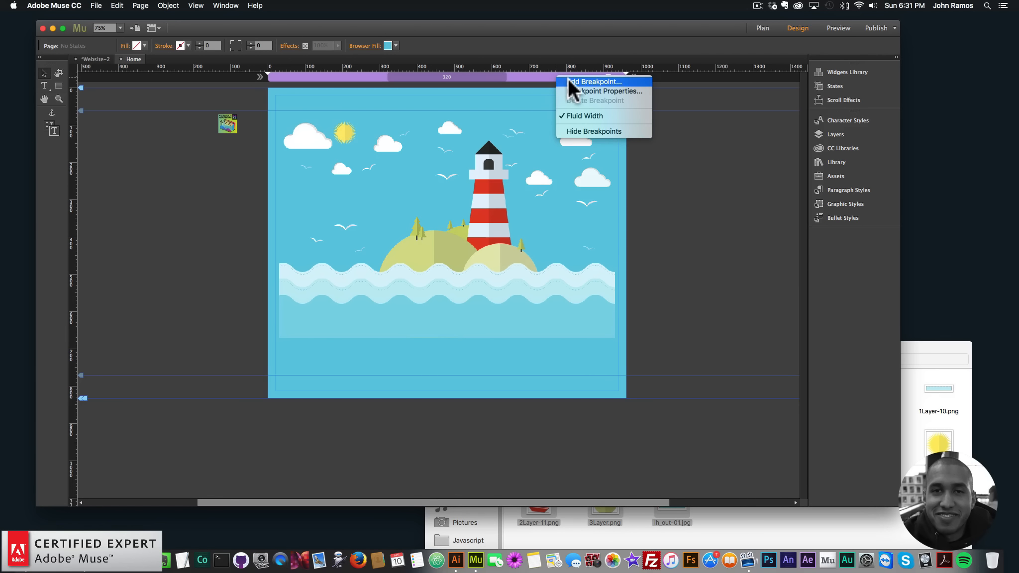
pyautogui.click(568, 81)
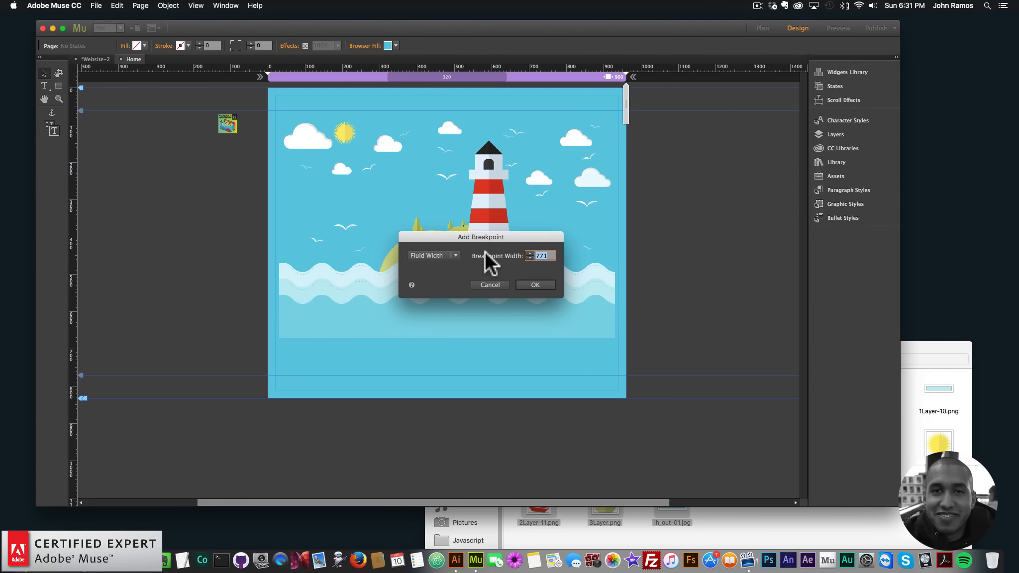
pyautogui.write('320')
pyautogui.press('Return')
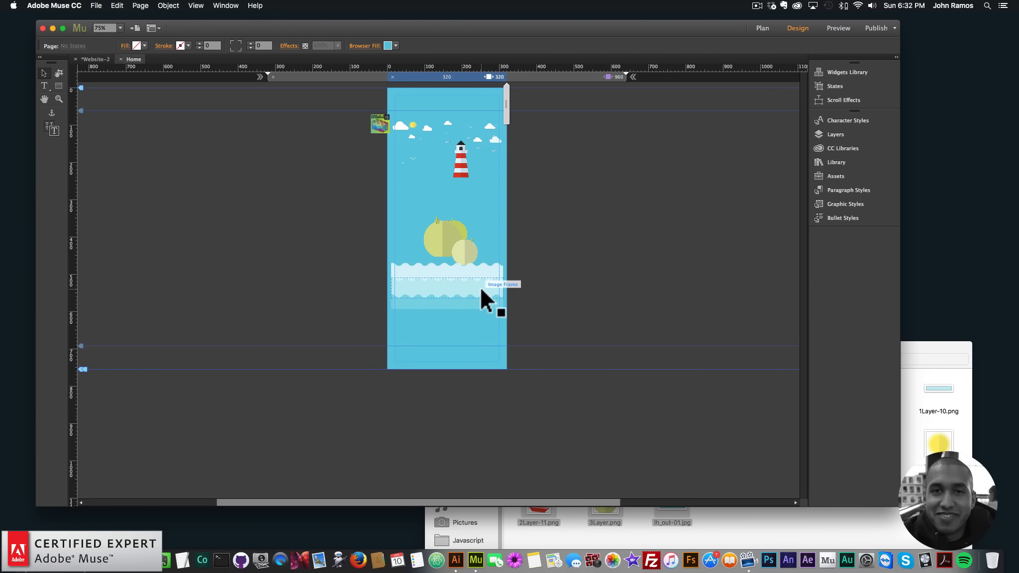
# - Make Layer 2 visible in the Layers panel at the 320 breakpoint
pyautogui.click(60, 100)
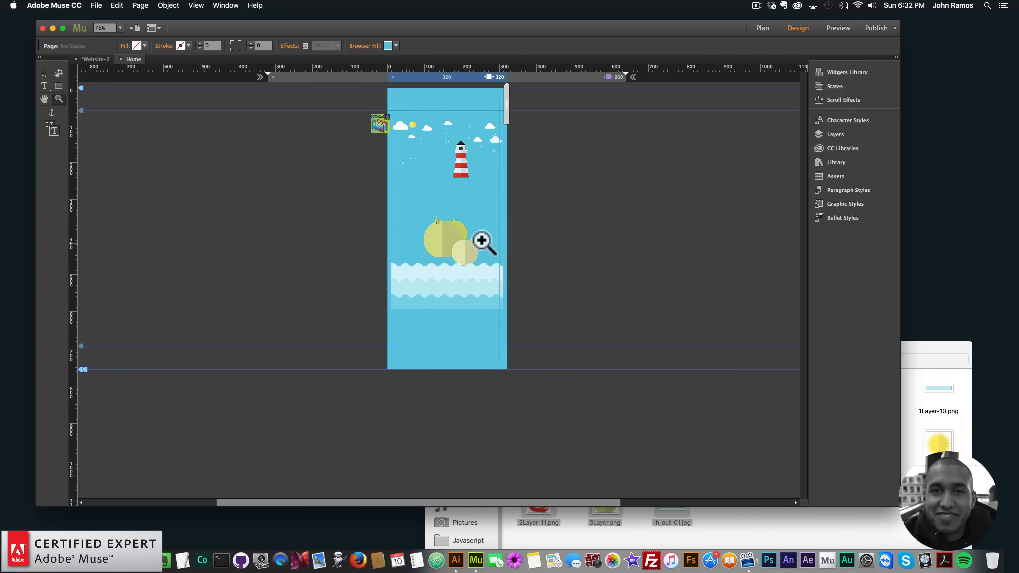
pyautogui.click(481, 205)
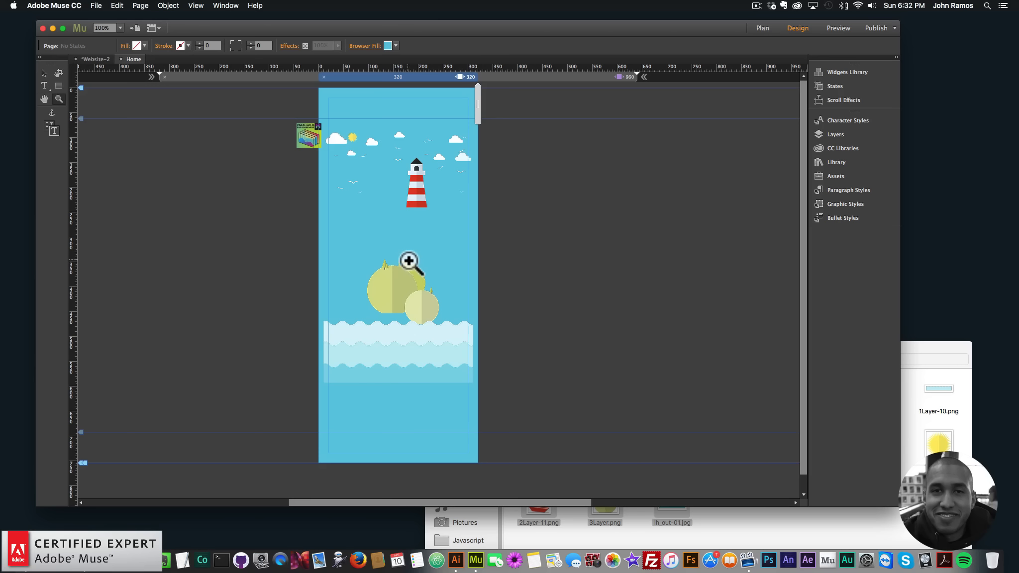
pyautogui.click(42, 74)
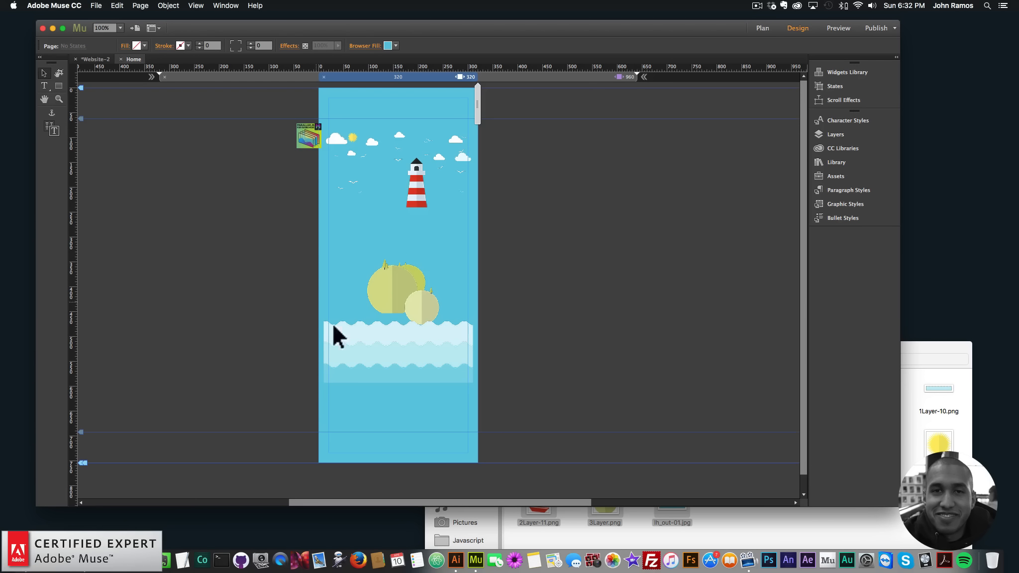
pyautogui.click(424, 370)
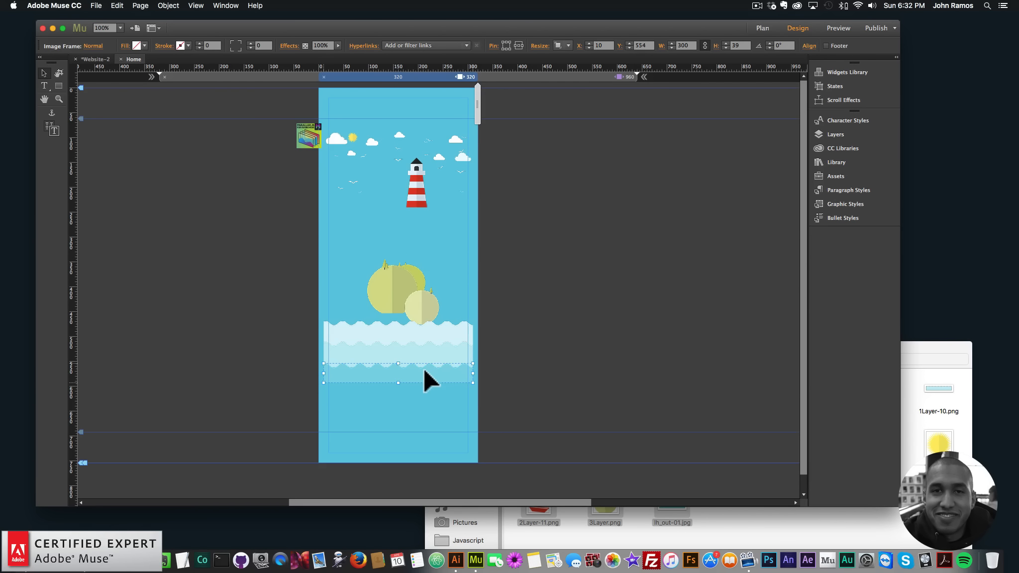
pyautogui.click(423, 201)
pyautogui.click(416, 204)
pyautogui.click(827, 133)
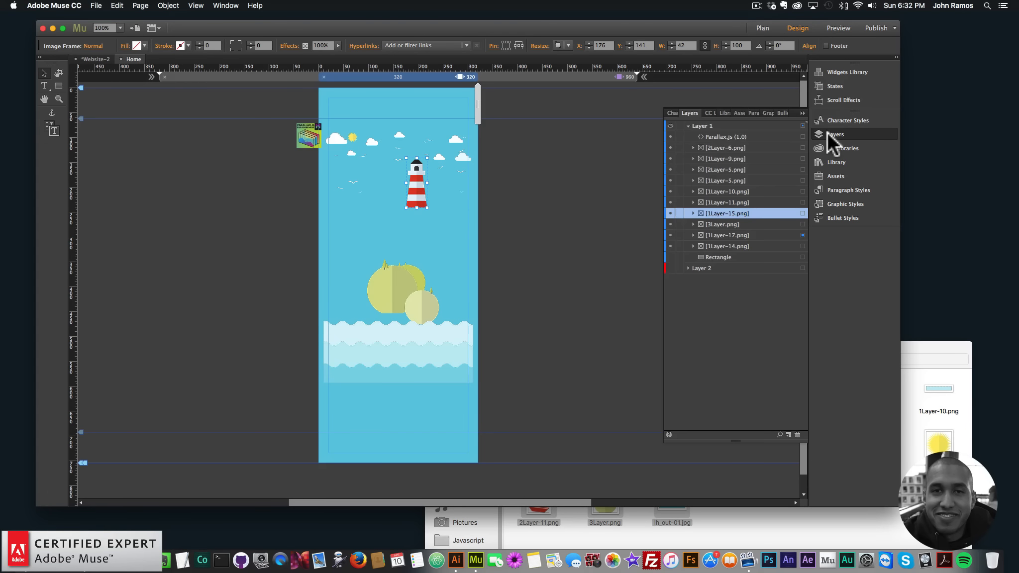
pyautogui.click(669, 267)
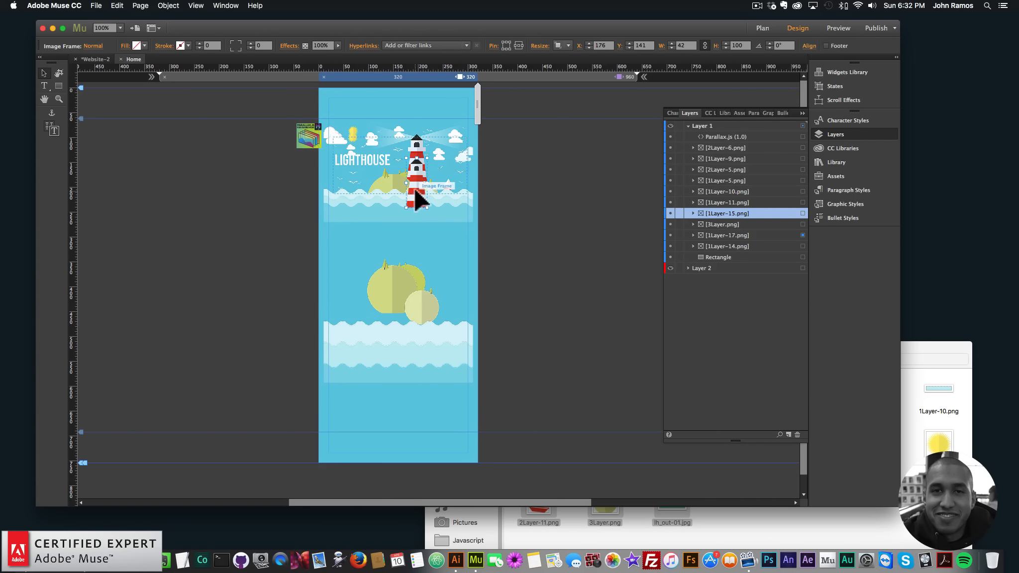
# - Move the lighthouse image up into the upper scene and nudge it into place
pyautogui.moveTo(418, 192); pyautogui.dragTo(412, 166)
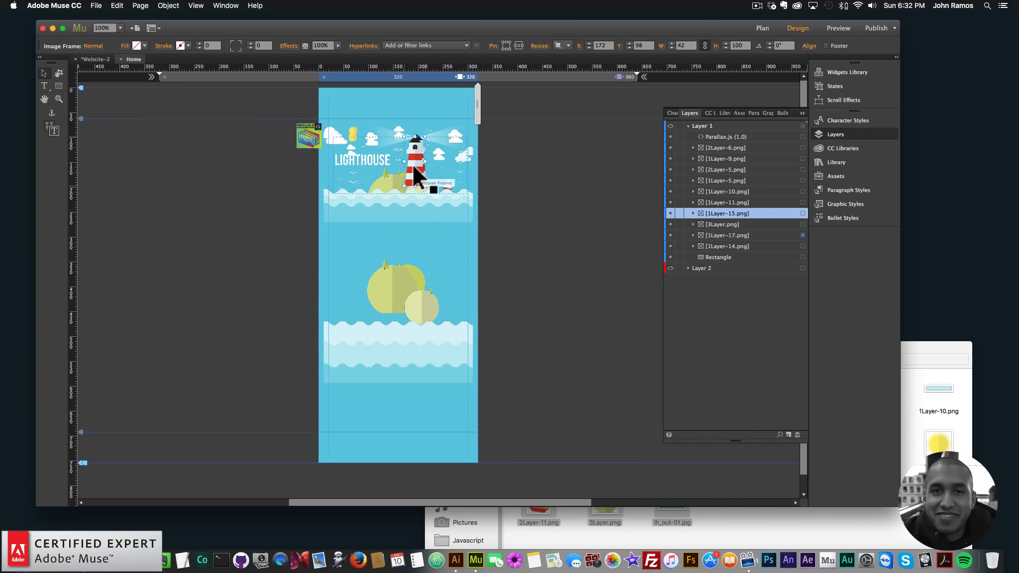
pyautogui.press('Right')
pyautogui.press('Up')
pyautogui.press('Right')
pyautogui.press('Up')
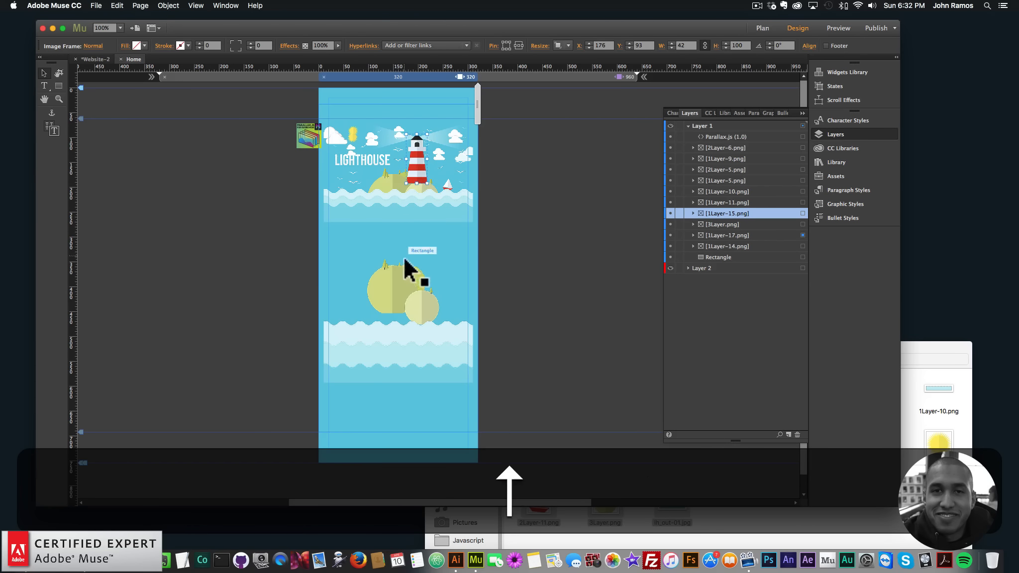
pyautogui.press('Left')
# - Move the large island image up beside the lighthouse and nudge it into position
pyautogui.moveTo(391, 282); pyautogui.dragTo(392, 196)
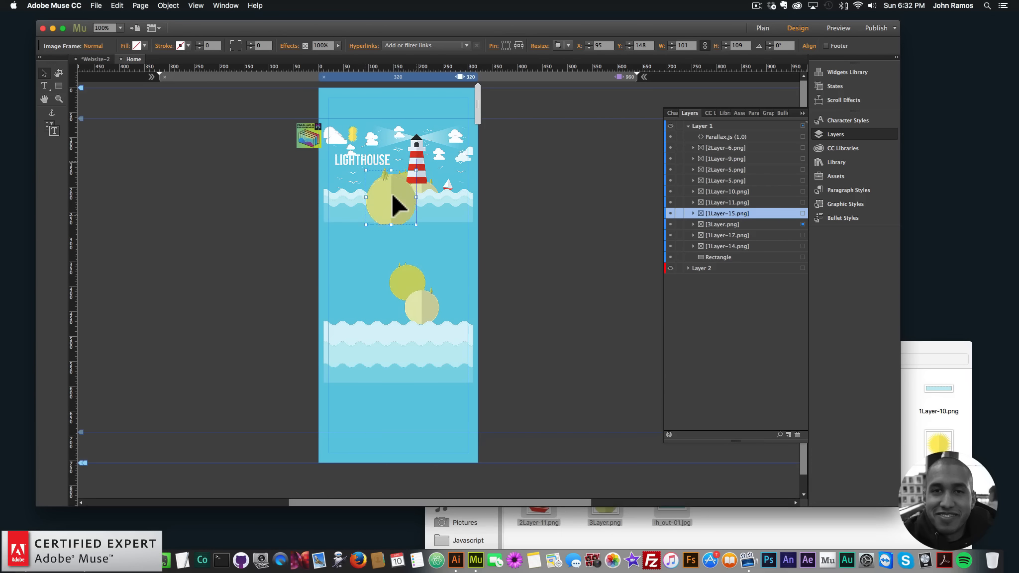
pyautogui.press('Up')
pyautogui.press('Up')
pyautogui.press('Up')
pyautogui.press('Right')
# - Move the smaller island image up next to the large island and nudge it into place
pyautogui.press('Right')
pyautogui.press('Up')
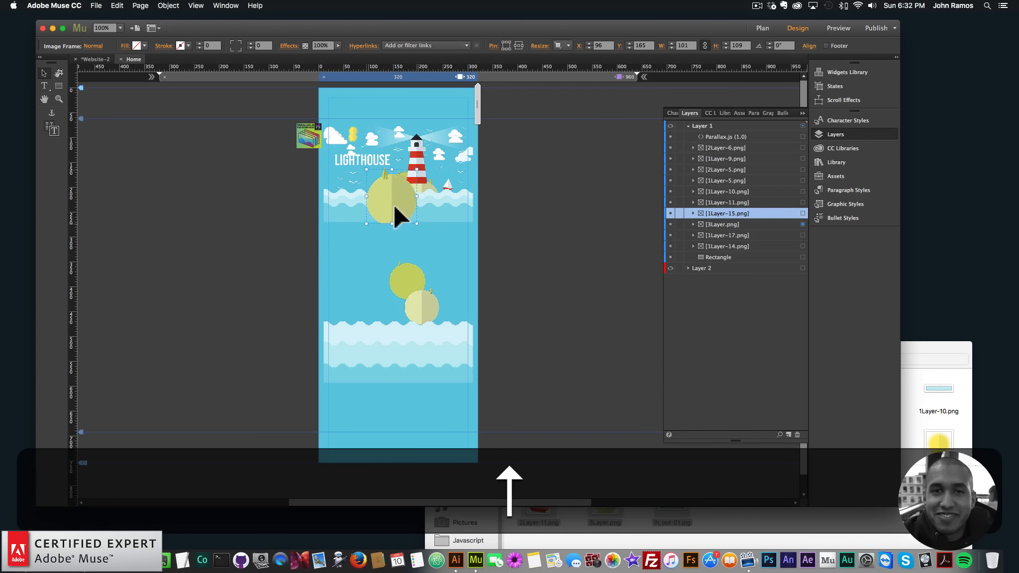
pyautogui.press('Left')
pyautogui.moveTo(411, 286); pyautogui.dragTo(417, 189)
pyautogui.press('Left')
pyautogui.press('Right')
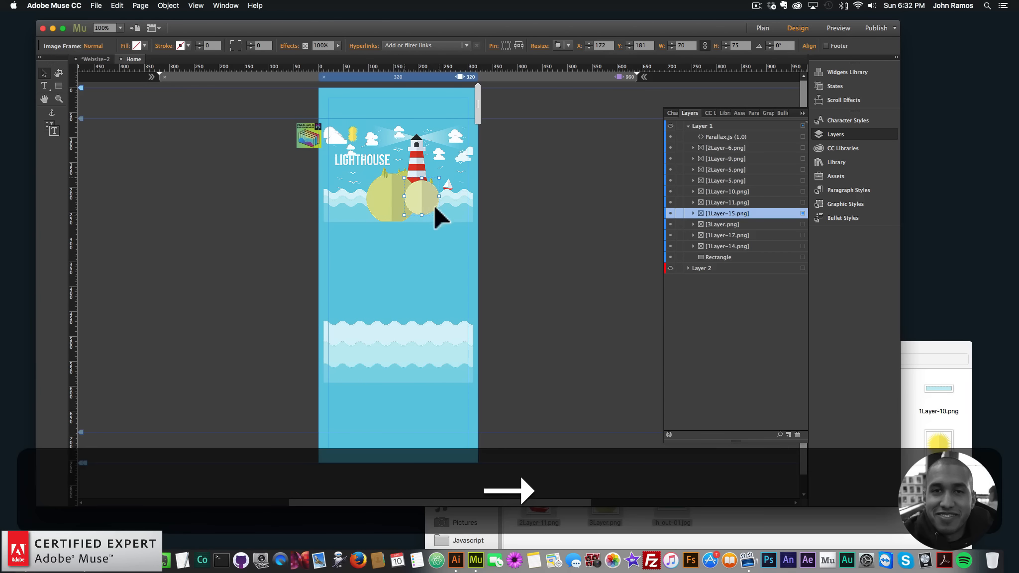
pyautogui.press('Left')
pyautogui.press('Right')
# - Move the wave images up from the lower area to sit below the islands in the upper scene
pyautogui.moveTo(419, 365); pyautogui.dragTo(422, 204)
pyautogui.press('Left')
pyautogui.press('Left')
pyautogui.press('Left')
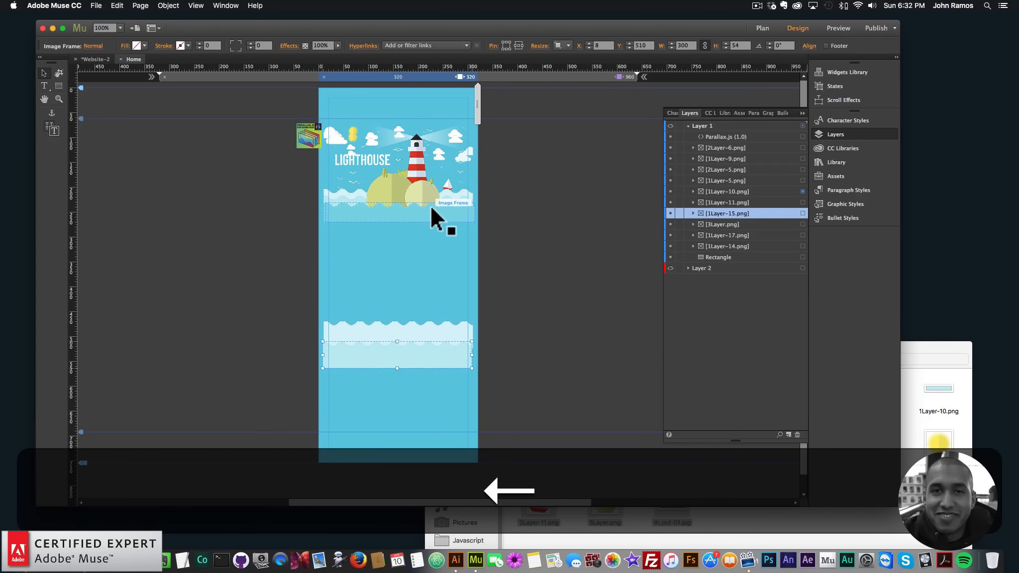
pyautogui.press('Left')
pyautogui.press('Right')
pyautogui.moveTo(437, 209); pyautogui.dragTo(430, 212)
pyautogui.click(428, 352)
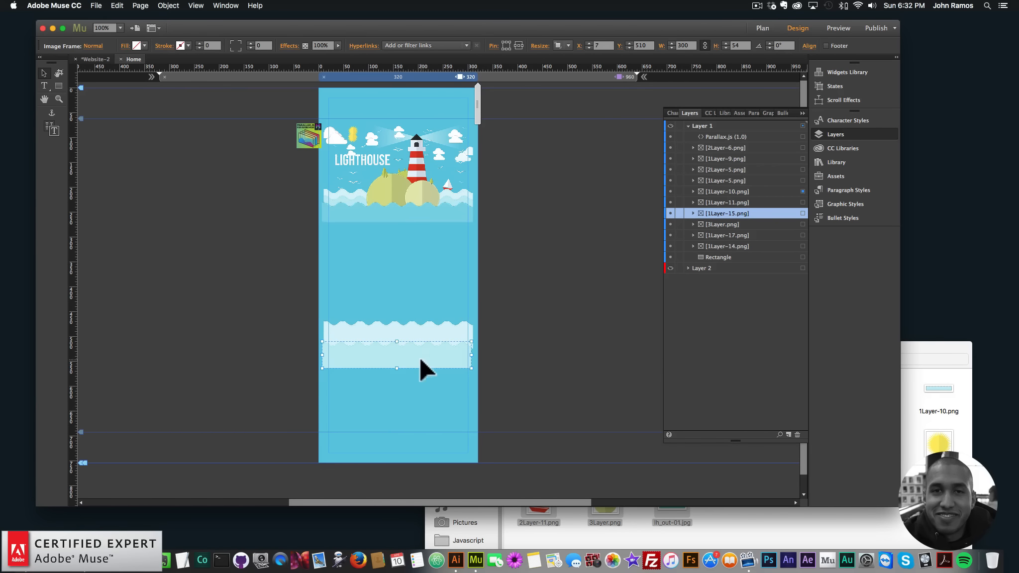
pyautogui.moveTo(419, 356); pyautogui.dragTo(421, 210)
pyautogui.moveTo(420, 338); pyautogui.dragTo(421, 211)
# - Nudge the light-beam image into alignment around the top of the lighthouse
pyautogui.click(420, 174)
pyautogui.press('Down')
pyautogui.click(59, 99)
pyautogui.click(414, 156)
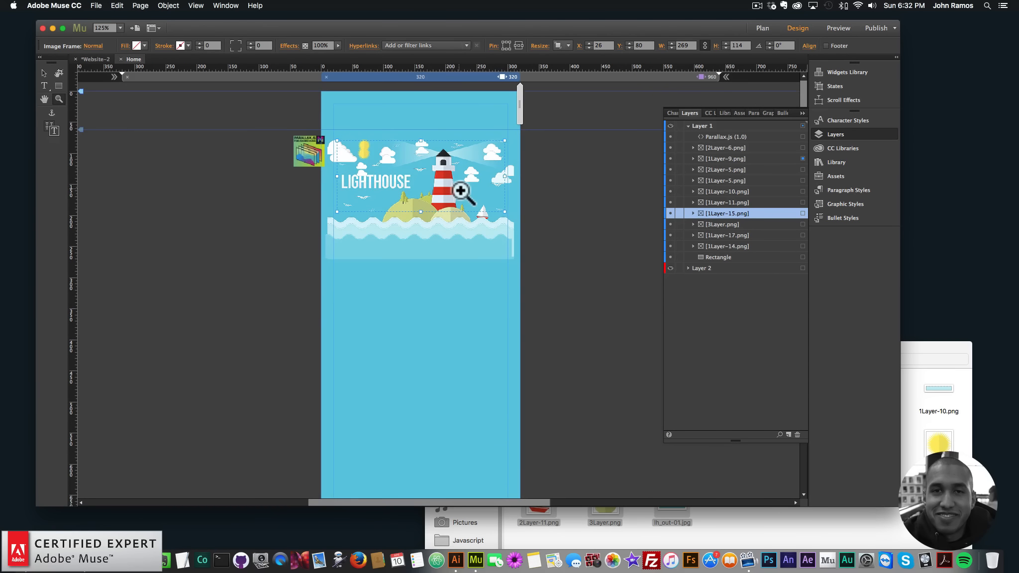
pyautogui.click(460, 190)
pyautogui.click(414, 223)
pyautogui.click(43, 73)
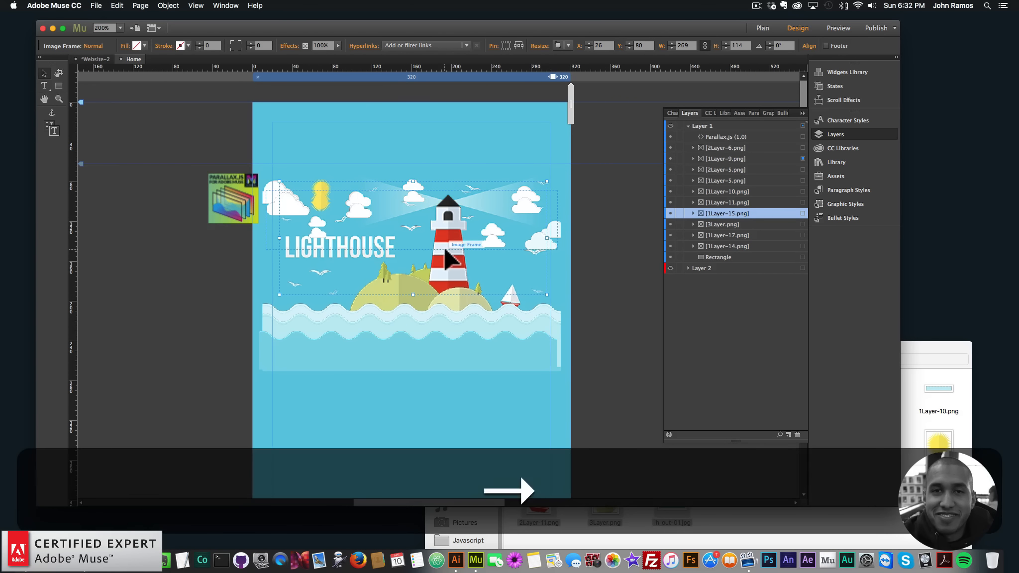
pyautogui.press('Right')
pyautogui.press('Right')
pyautogui.press('Right')
pyautogui.press('Down')
pyautogui.press('Down')
pyautogui.press('Left')
pyautogui.press('Up')
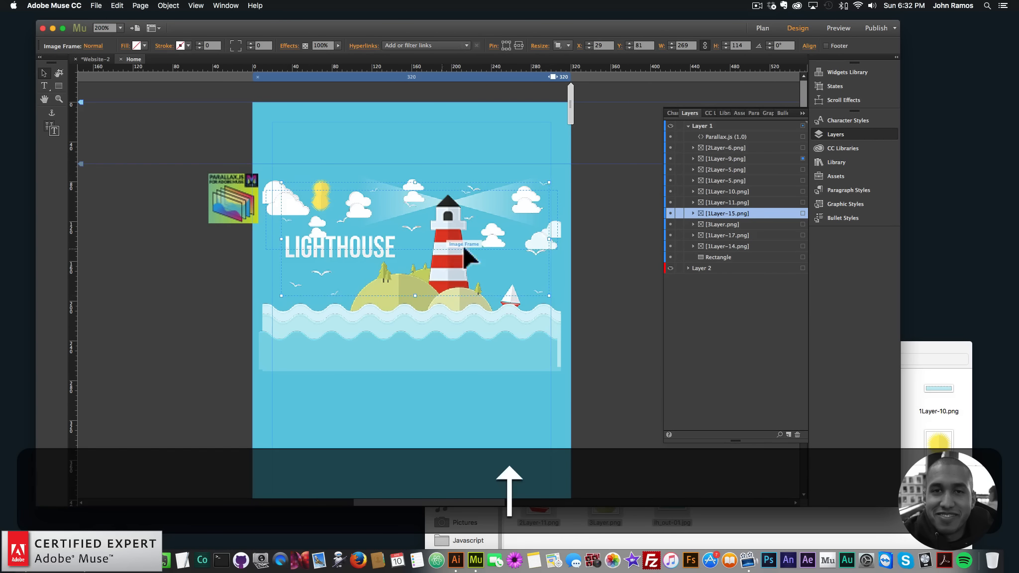
# - Nudge the right-hand cloud and the sun image into position
pyautogui.click(556, 224)
pyautogui.press('Up')
pyautogui.press('Up')
pyautogui.press('Up')
pyautogui.press('Up')
pyautogui.press('Up')
pyautogui.press('Up')
pyautogui.press('Up')
pyautogui.press('Up')
pyautogui.press('Up')
pyautogui.press('Up')
pyautogui.press('Left')
pyautogui.click(321, 201)
pyautogui.press('Up')
pyautogui.press('Up')
pyautogui.press('Up')
pyautogui.press('Up')
pyautogui.press('Up')
pyautogui.press('Up')
pyautogui.press('Up')
pyautogui.press('Up')
pyautogui.press('Up')
pyautogui.press('Up')
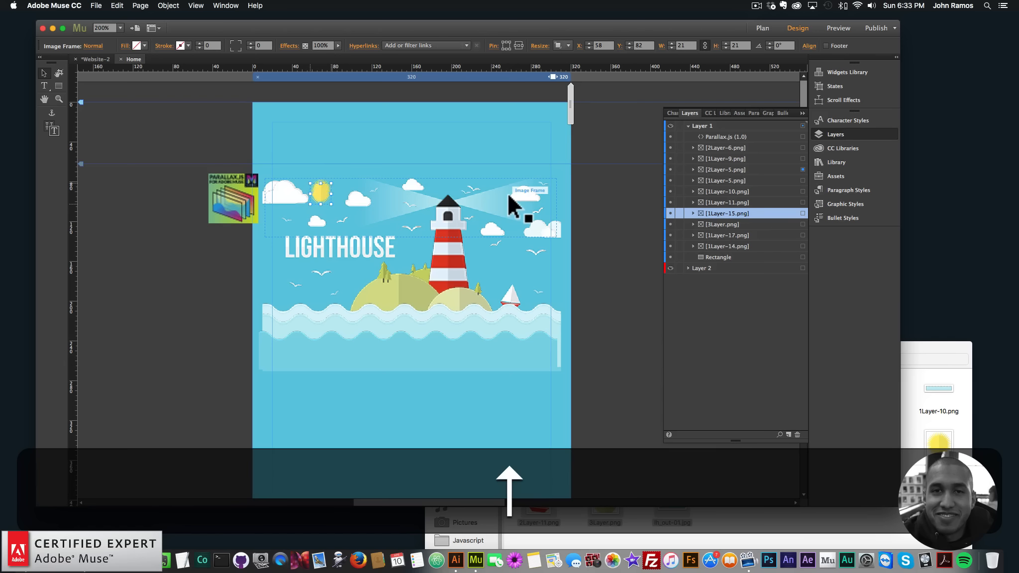
pyautogui.press('Left')
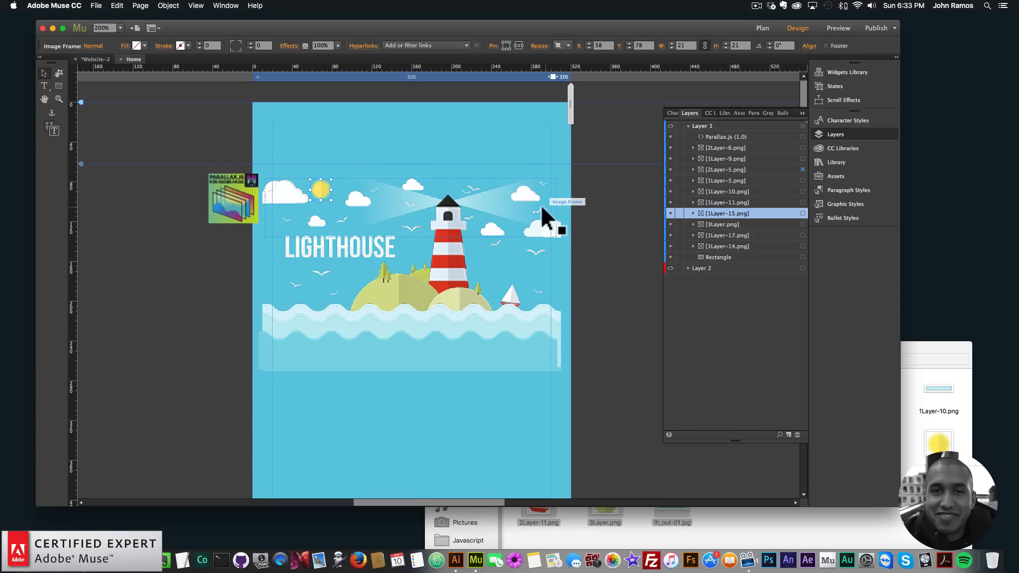
# - Nudge the lower wave image one step left and hide Layer 2 in the Layers panel
pyautogui.click(558, 294)
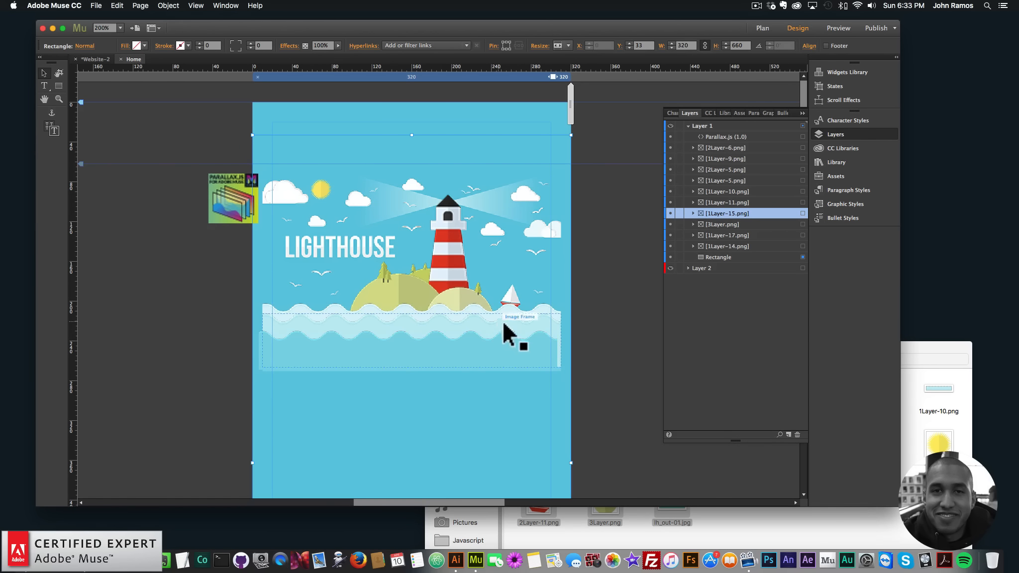
pyautogui.click(500, 352)
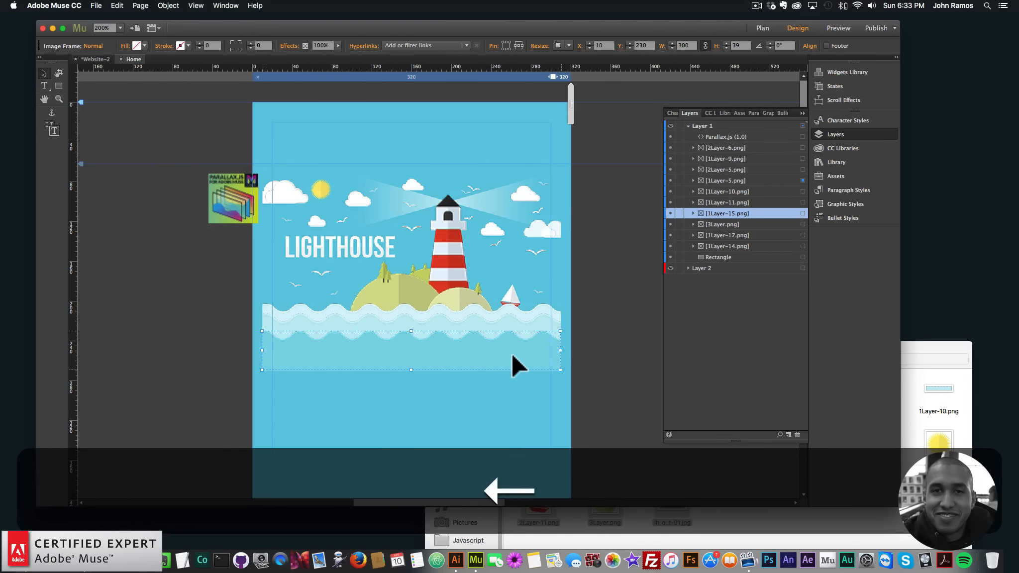
pyautogui.press('Left')
pyautogui.click(568, 329)
pyautogui.click(670, 268)
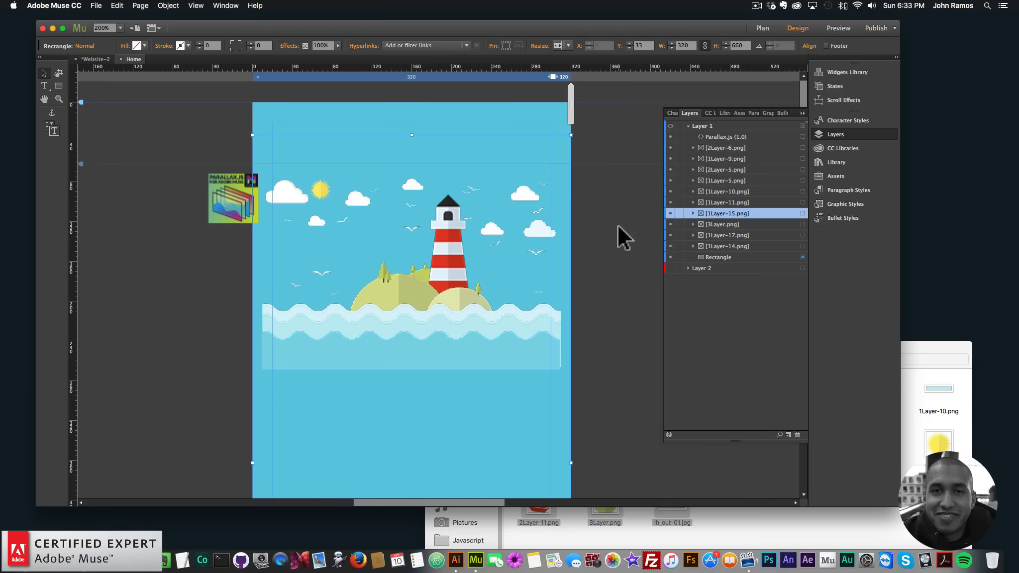
# - Move the Parallax.js widget slightly up and left, and preview the page in the browser
pyautogui.click(251, 204)
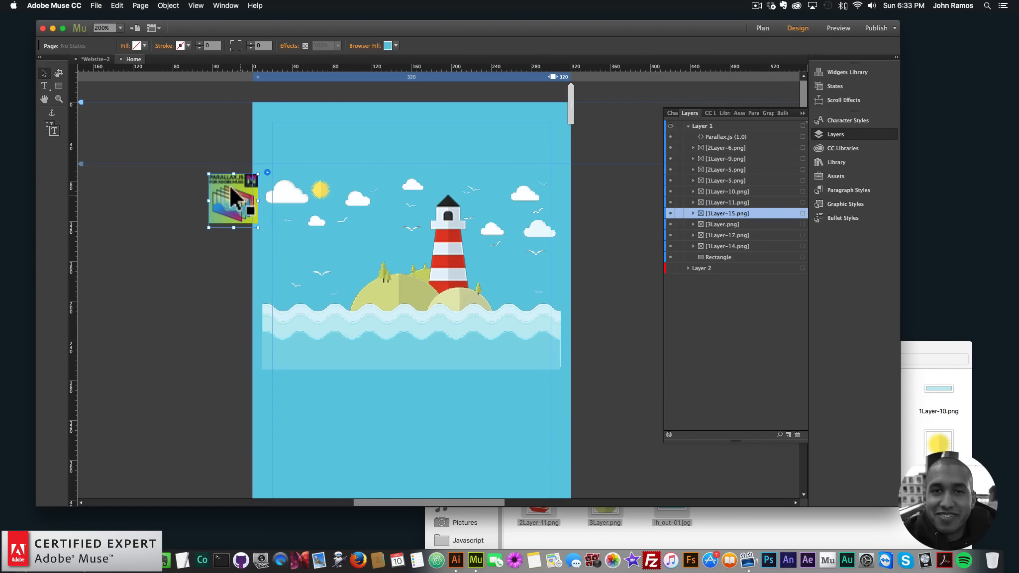
pyautogui.moveTo(251, 204); pyautogui.dragTo(240, 185)
pyautogui.click(96, 6)
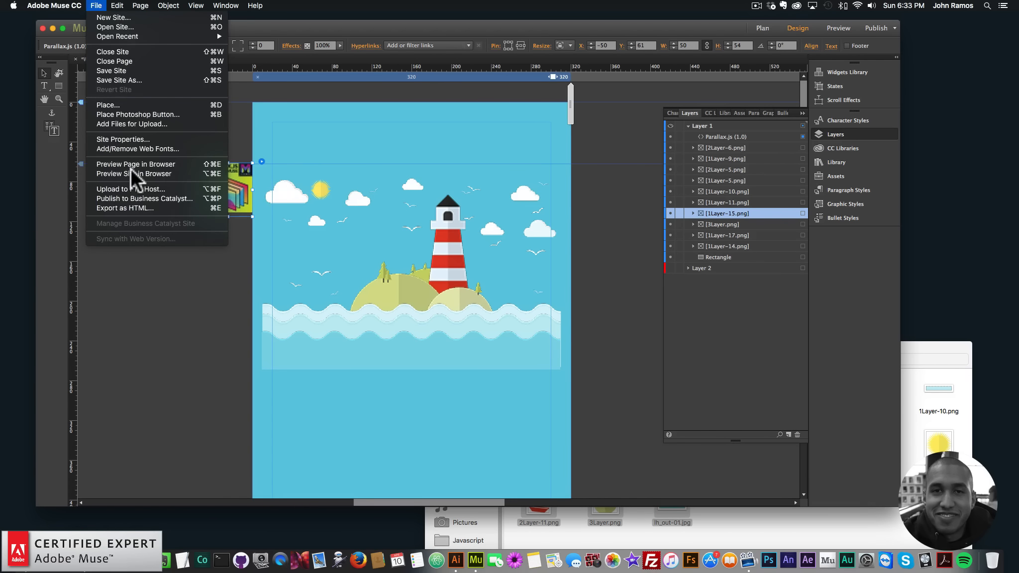
pyautogui.click(131, 164)
pyautogui.press('super+Tab')
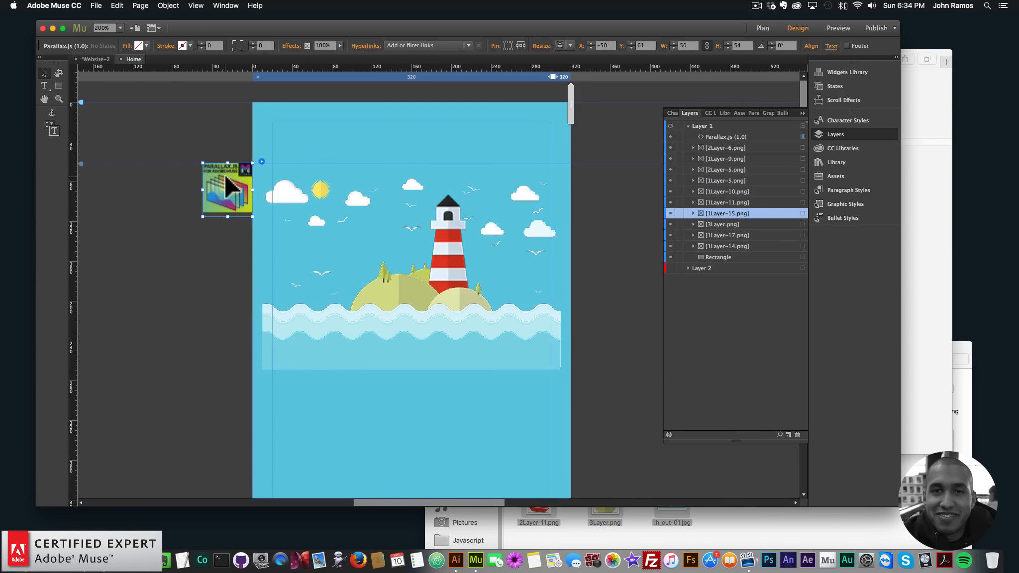
# - Hide the original Parallax.js widget in the 320 px breakpoint
pyautogui.rightClick(226, 177)
pyautogui.click(164, 259)
pyautogui.press('super+minus')
pyautogui.click(587, 76)
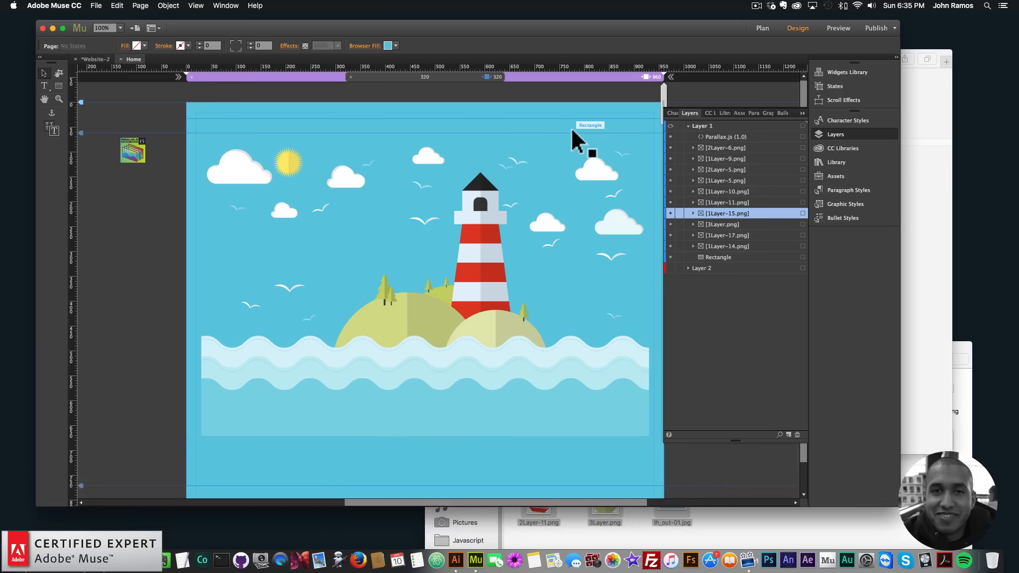
pyautogui.click(495, 77)
pyautogui.click(511, 77)
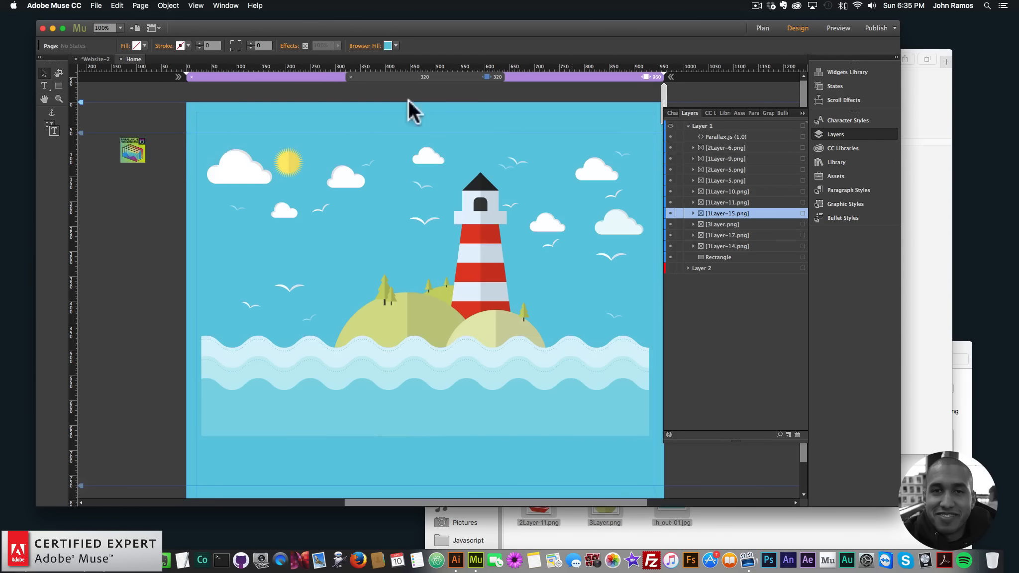
pyautogui.click(486, 77)
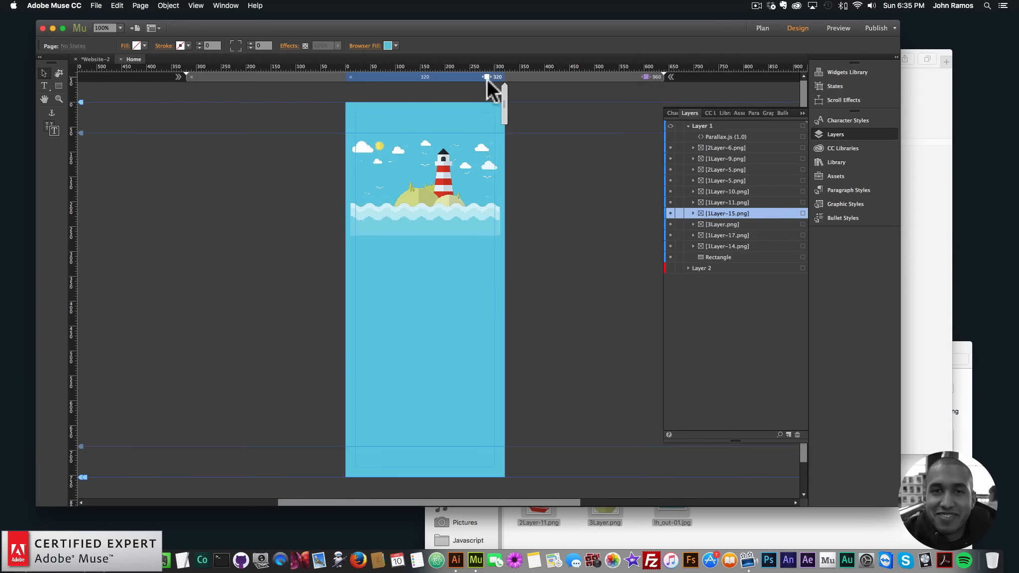
# - Add the Parallax.js Widget – Breakpoints from the Library beside the 320 px layout and open its options
pyautogui.click(835, 163)
pyautogui.moveTo(728, 228); pyautogui.dragTo(284, 141)
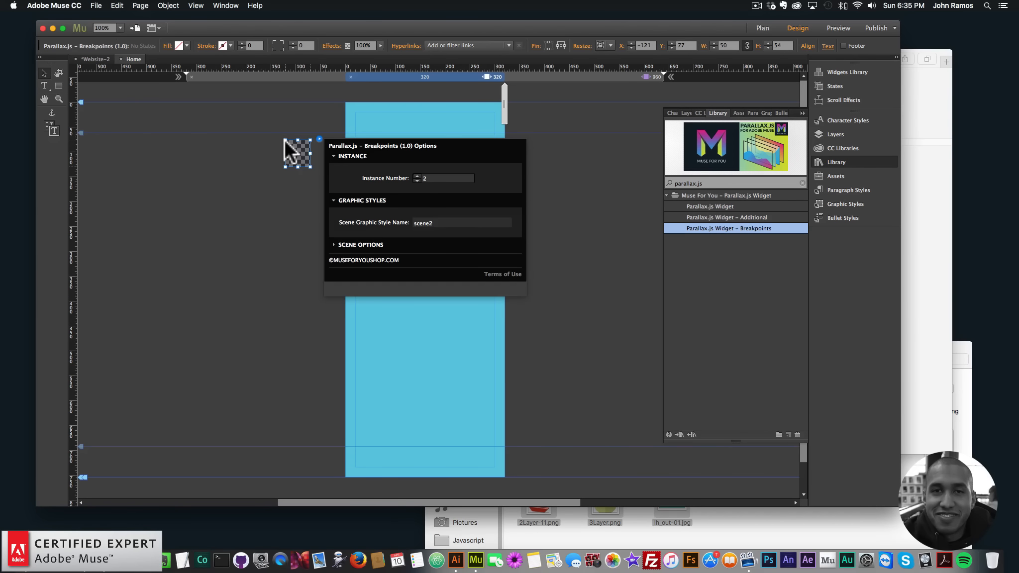
pyautogui.click(267, 130)
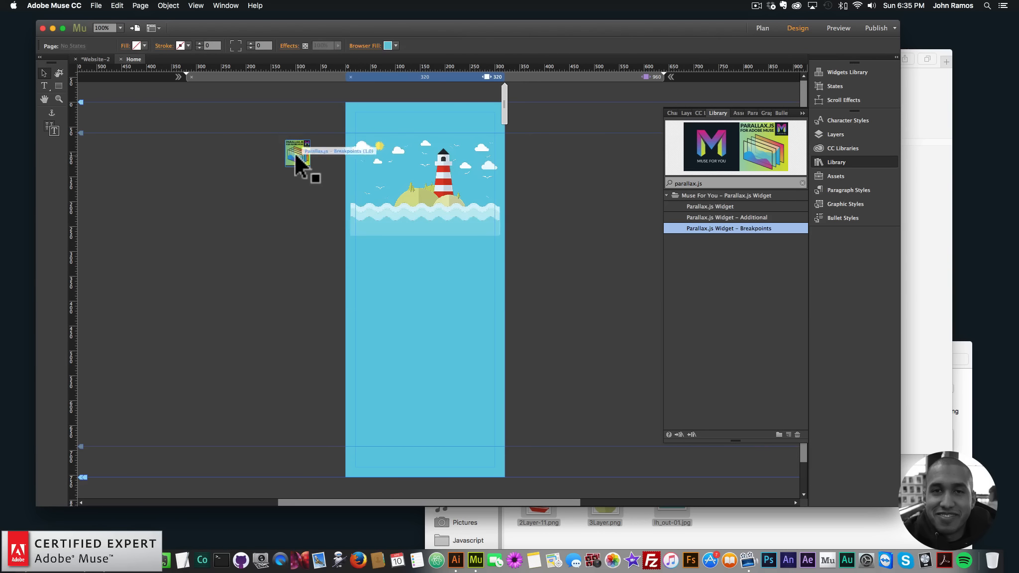
pyautogui.click(295, 150)
pyautogui.click(319, 140)
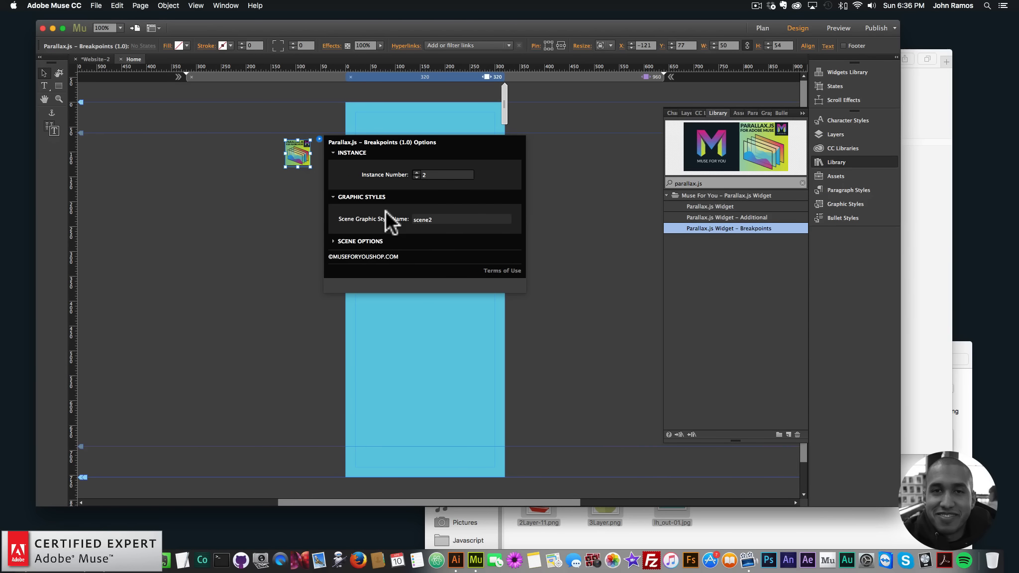
pyautogui.click(309, 220)
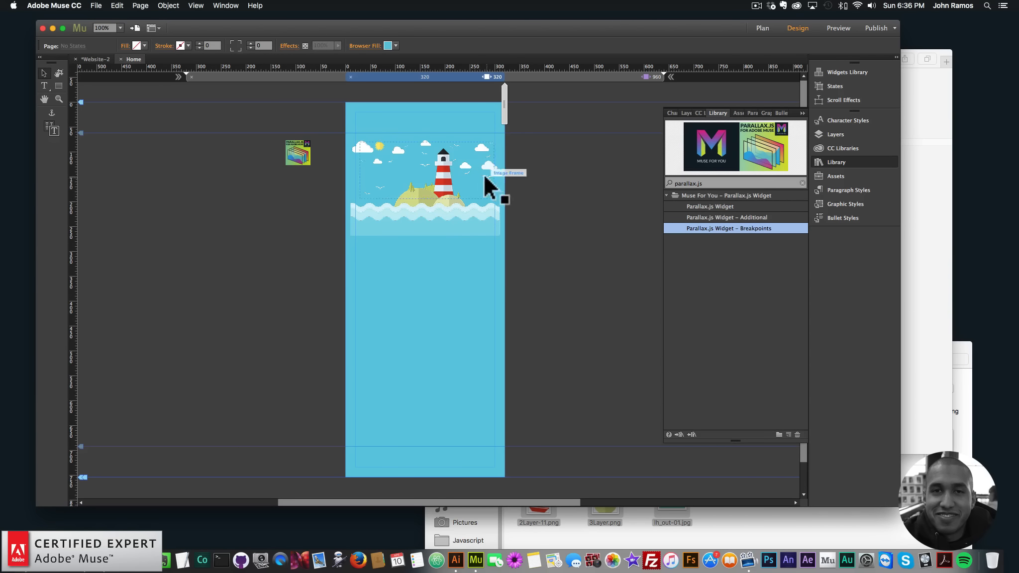
# - Switch between the 900 and 320 px breakpoints to check each widget's placement and review the Breakpoints widget's options
pyautogui.click(604, 76)
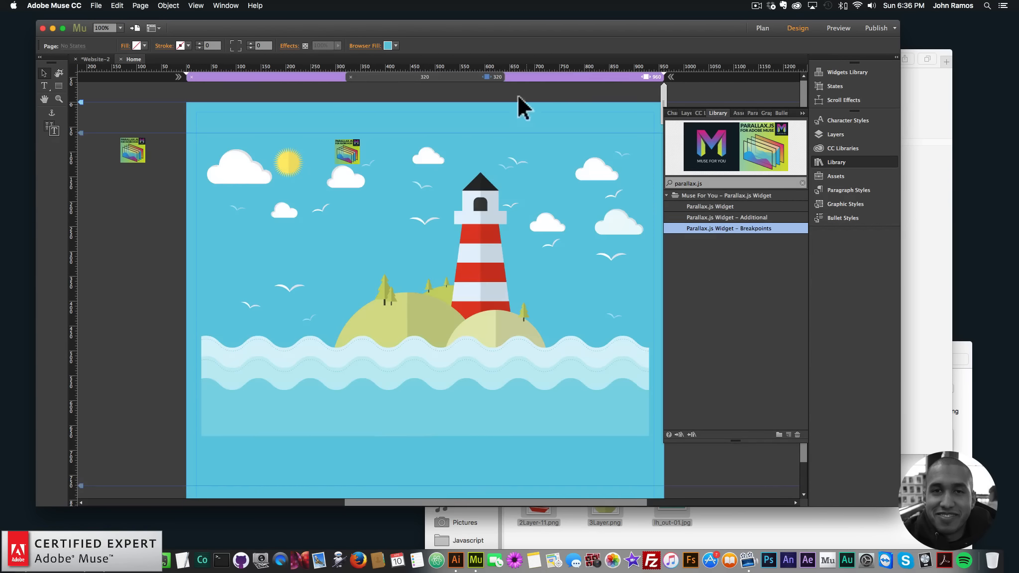
pyautogui.click(482, 76)
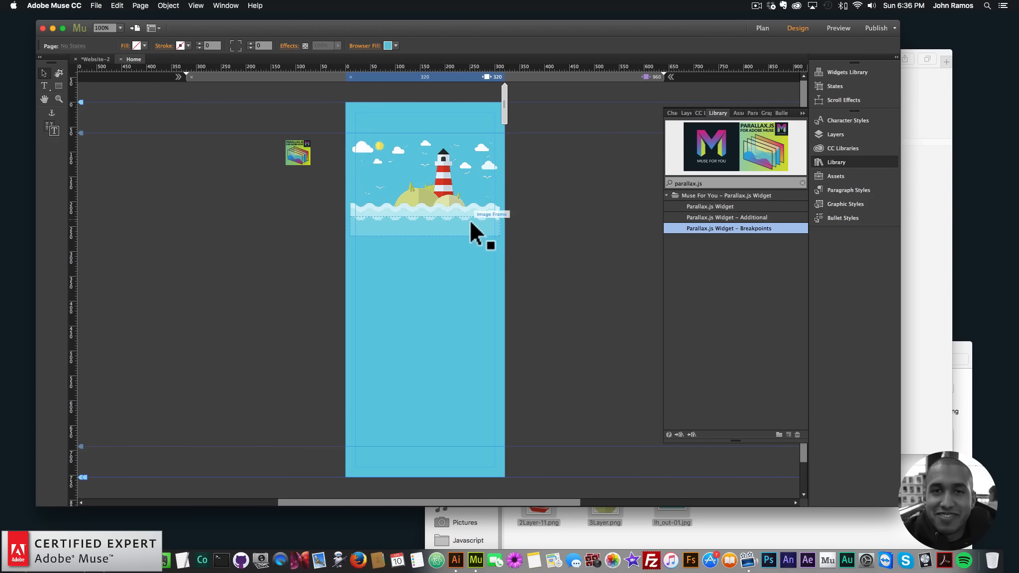
pyautogui.click(554, 76)
pyautogui.click(481, 75)
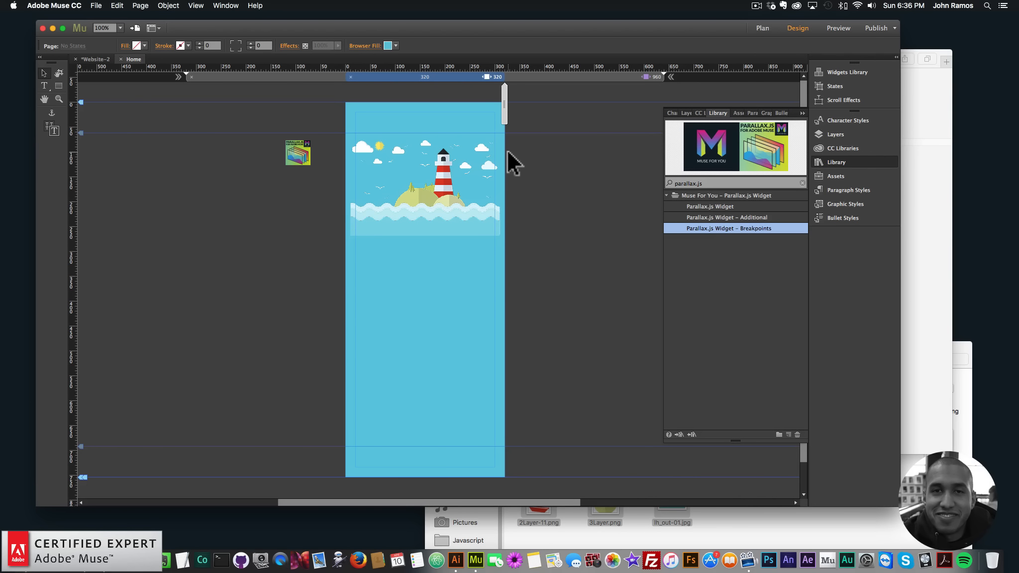
pyautogui.click(302, 158)
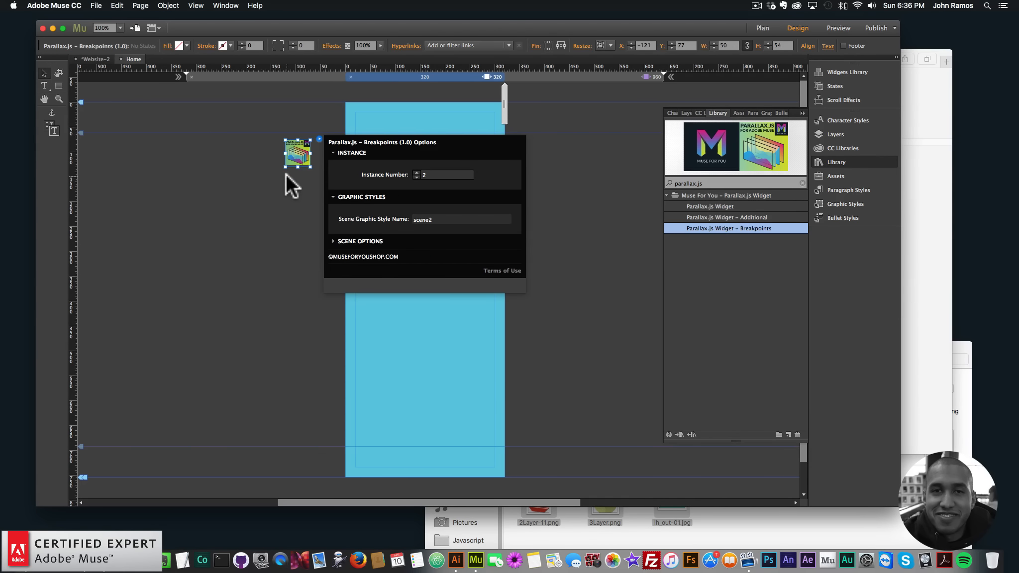
pyautogui.click(276, 211)
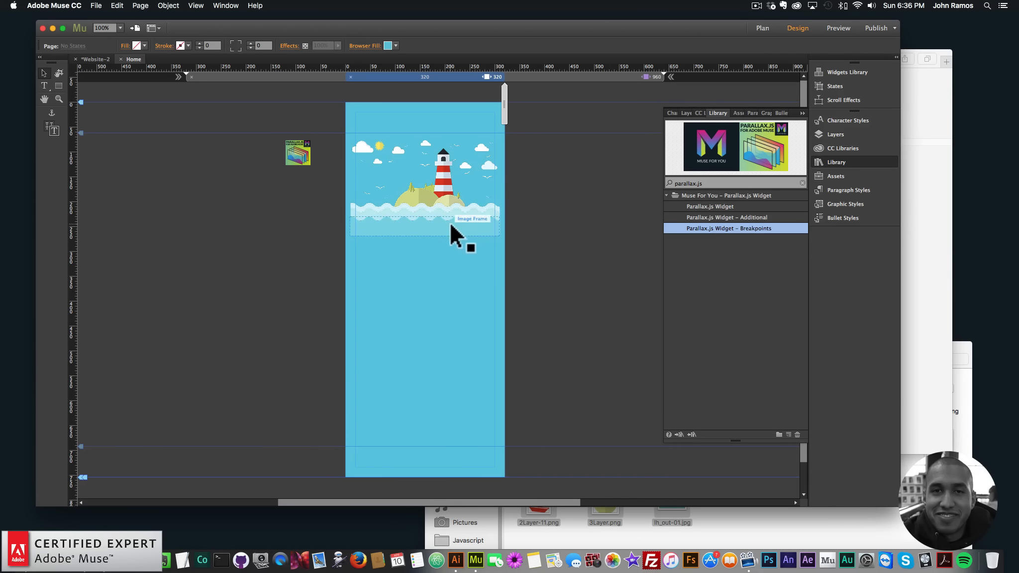
# - Inspect the graphic styles applied to the wave and island images in the 320 px layout
pyautogui.click(451, 225)
pyautogui.click(852, 136)
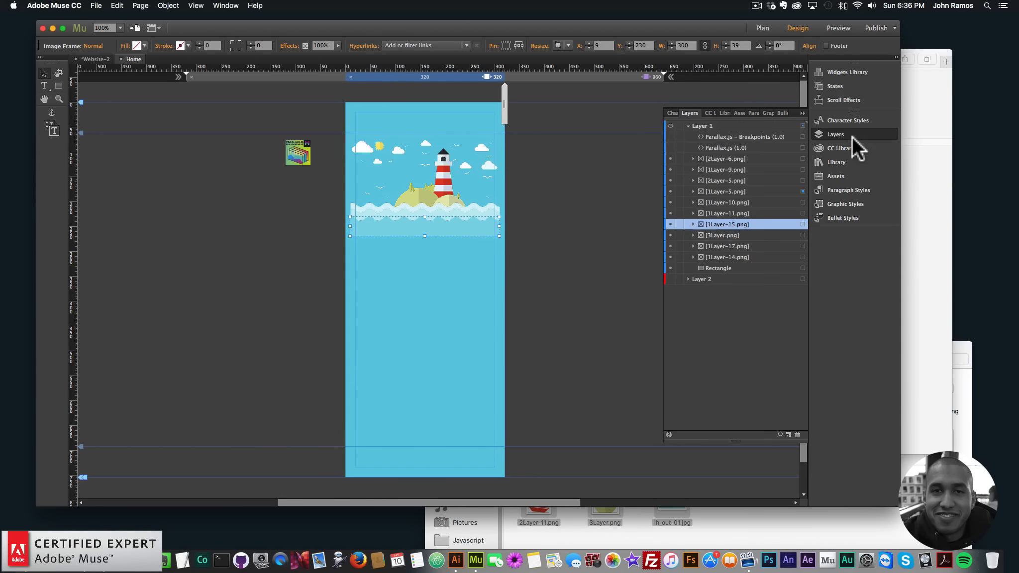
pyautogui.click(839, 206)
pyautogui.click(476, 218)
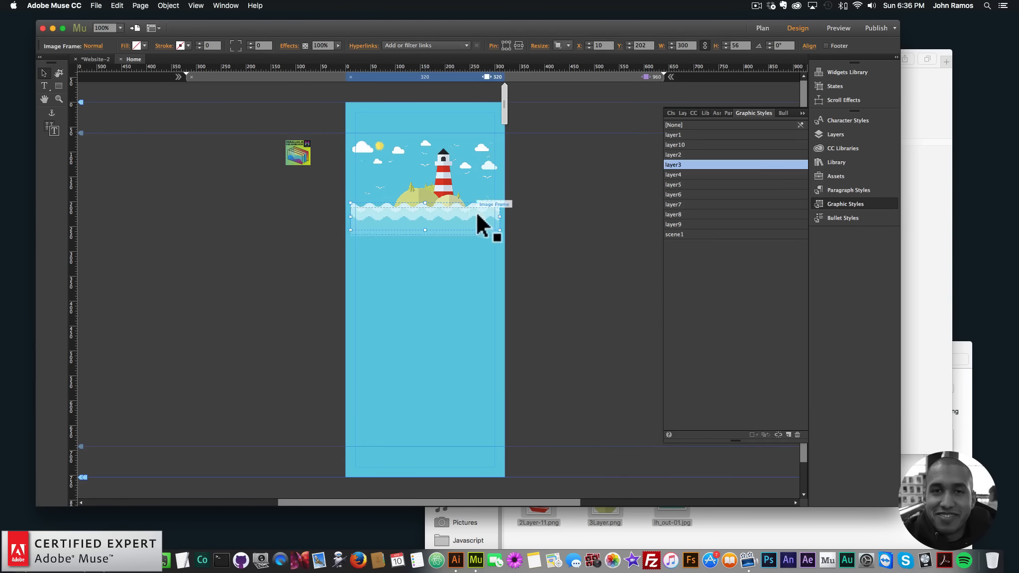
pyautogui.click(440, 174)
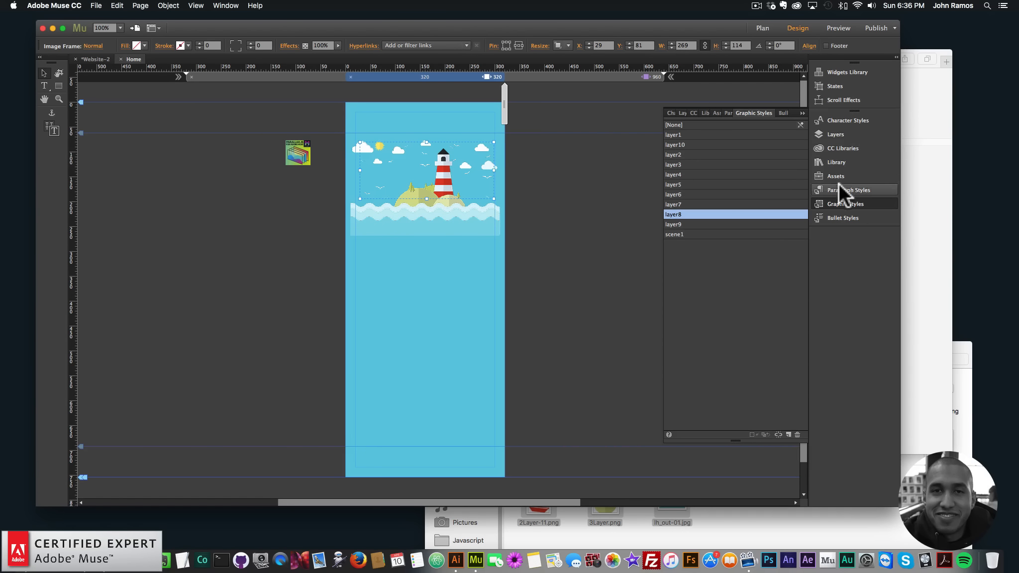
pyautogui.click(839, 203)
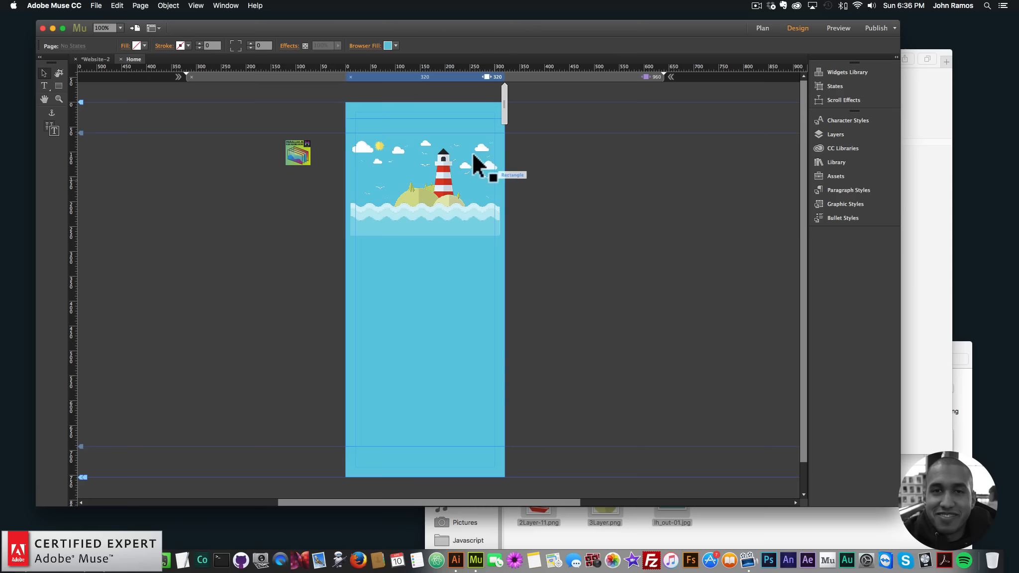
# - Hide the full-height background rectangle in the 320 px breakpoint
pyautogui.click(469, 137)
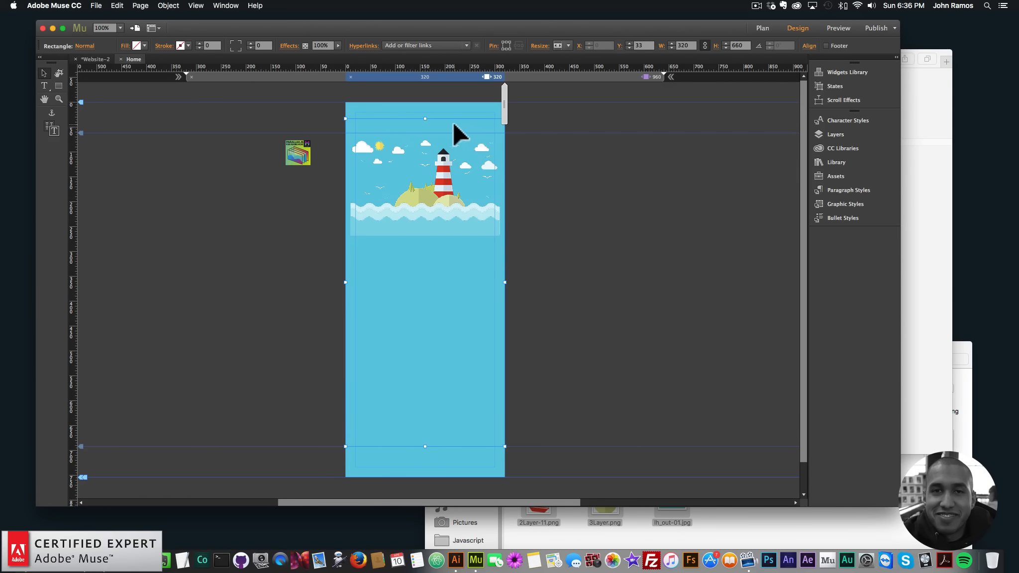
pyautogui.rightClick(460, 120)
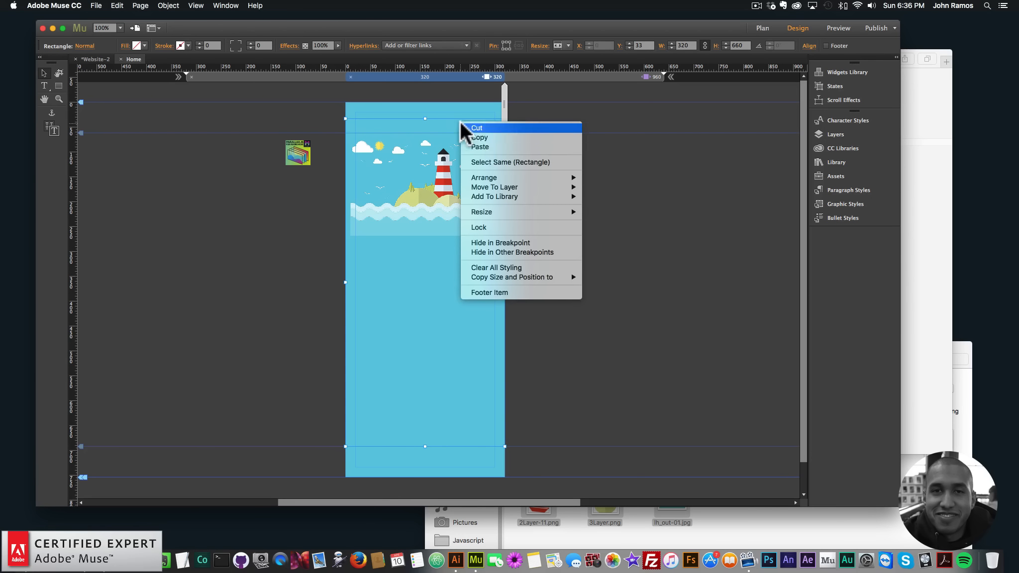
pyautogui.click(503, 243)
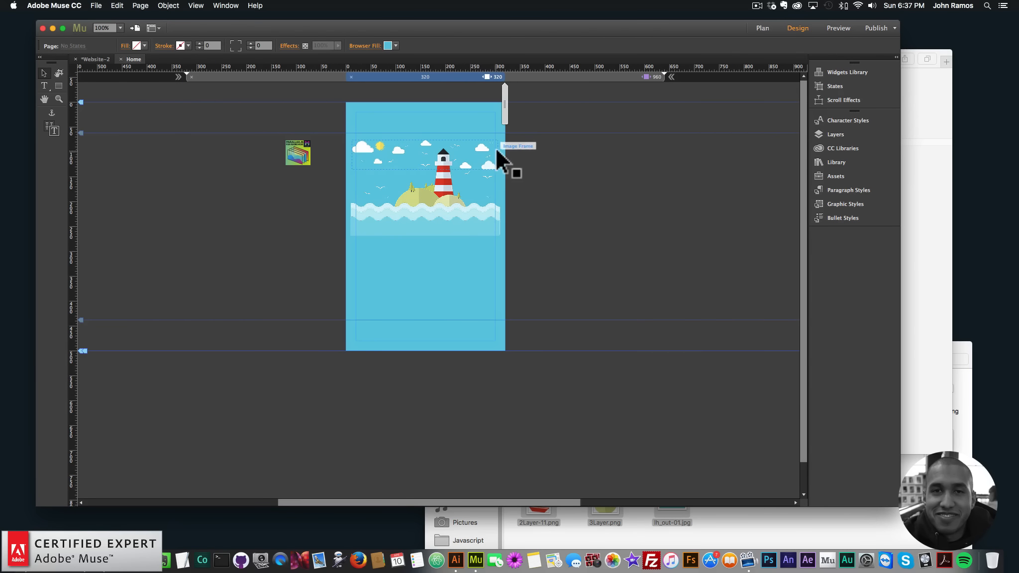
# - Draw a 320 × 520 px rectangle over the 320 px layout and save its style as a new graphic style named scene2
pyautogui.click(59, 85)
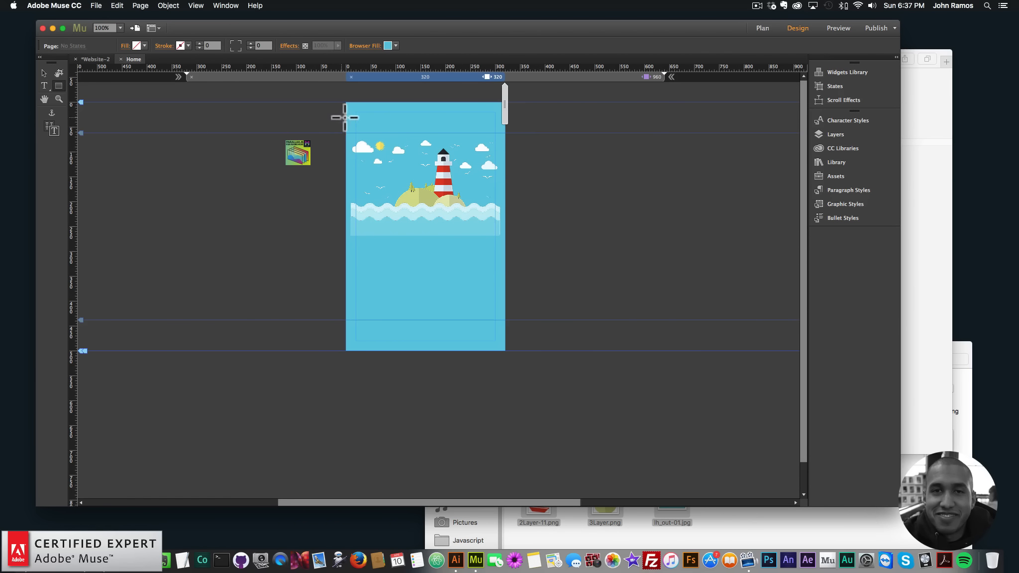
pyautogui.moveTo(345, 113); pyautogui.dragTo(506, 370)
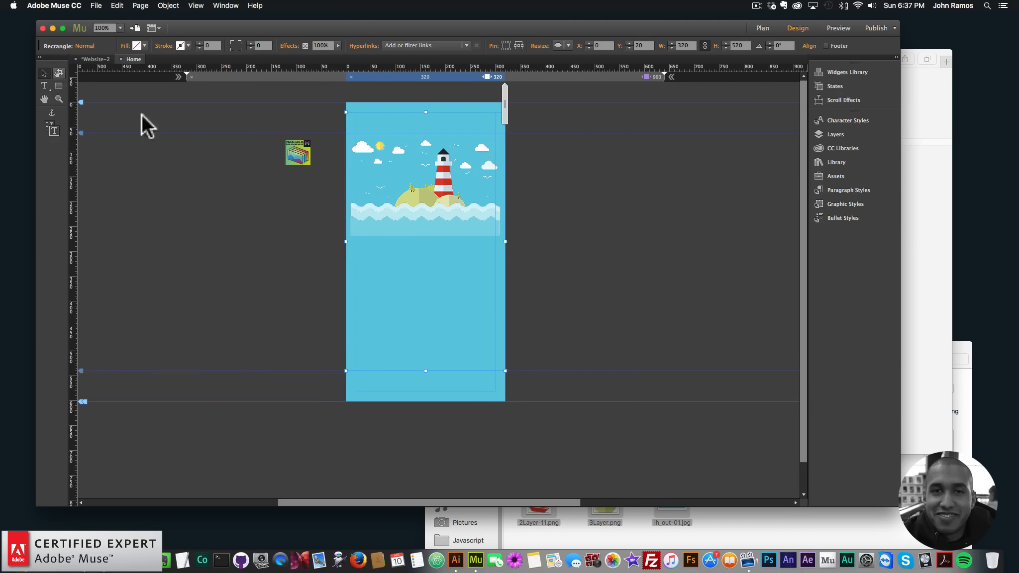
pyautogui.click(845, 204)
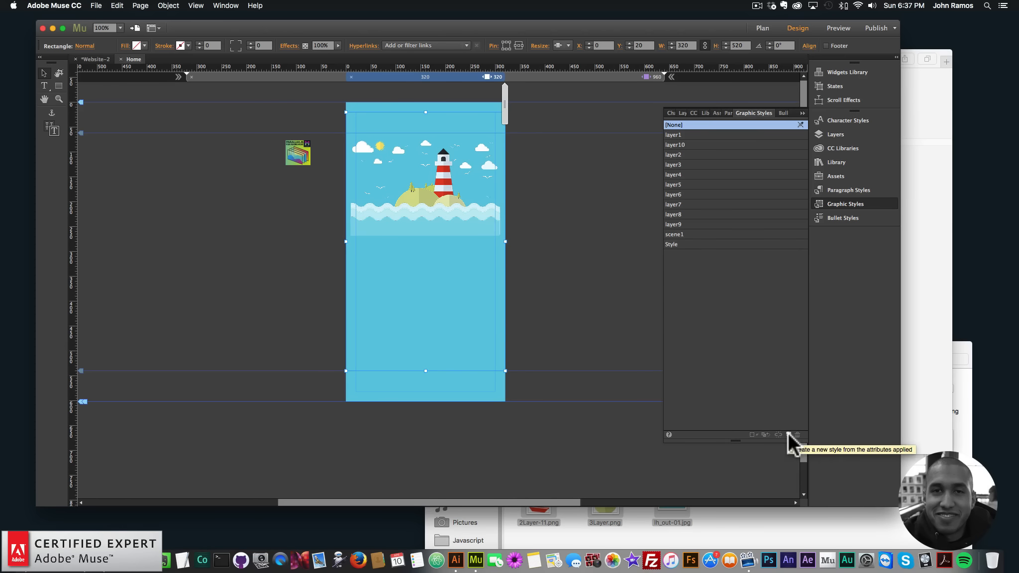
pyautogui.doubleClick(674, 243)
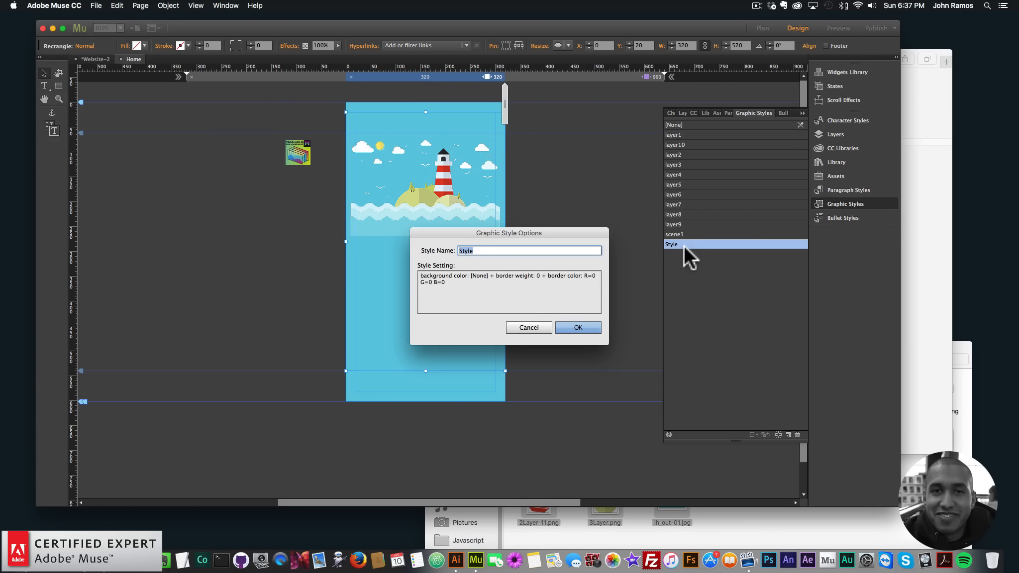
pyautogui.write('scene2')
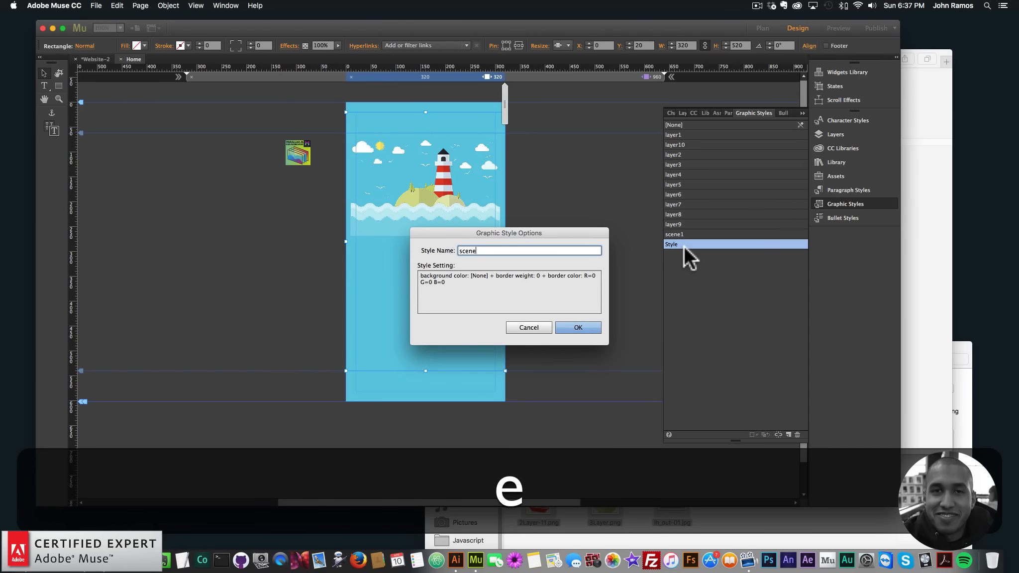
pyautogui.press('Return')
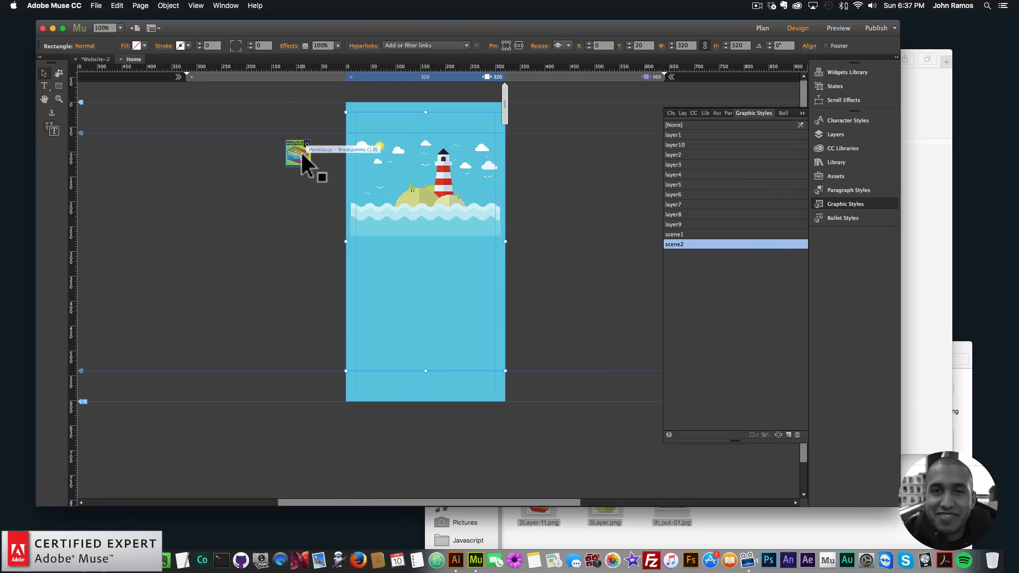
# - Reposition the Breakpoints widget beside the 320 px layout and the original Parallax.js widget beside the 900 px layout
pyautogui.moveTo(302, 150); pyautogui.dragTo(343, 140)
pyautogui.click(342, 132)
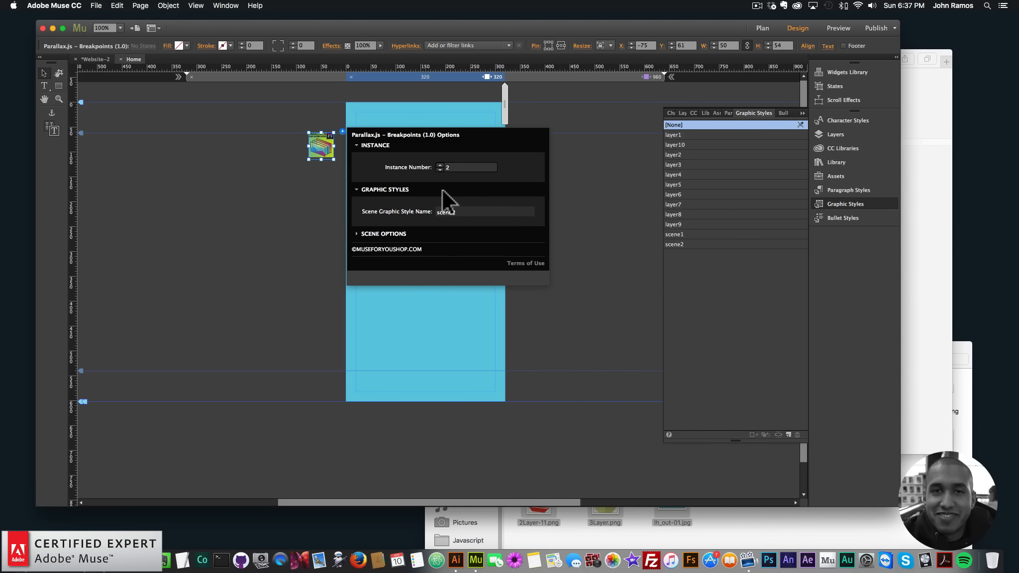
pyautogui.click(553, 76)
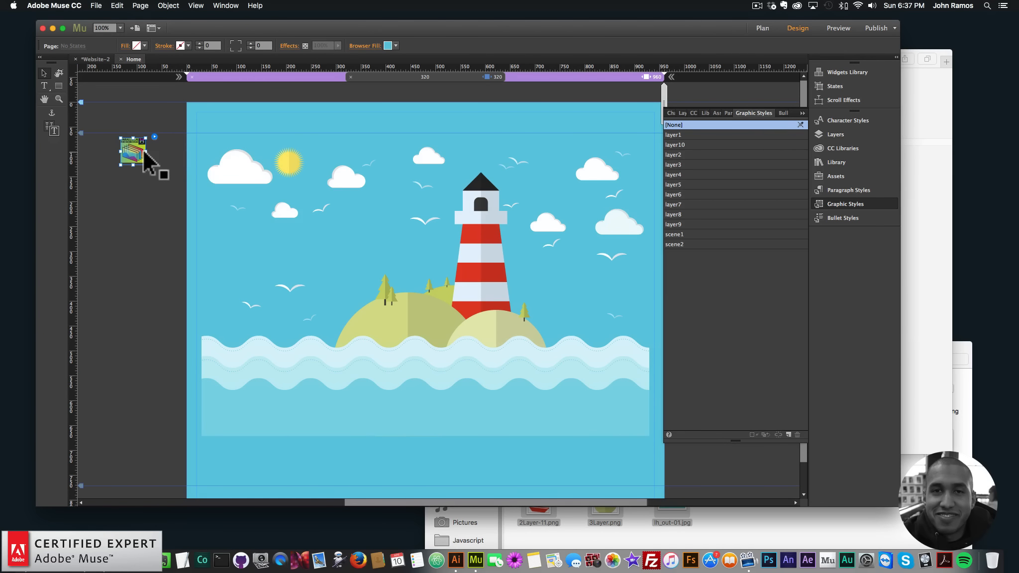
pyautogui.moveTo(136, 154); pyautogui.dragTo(179, 154)
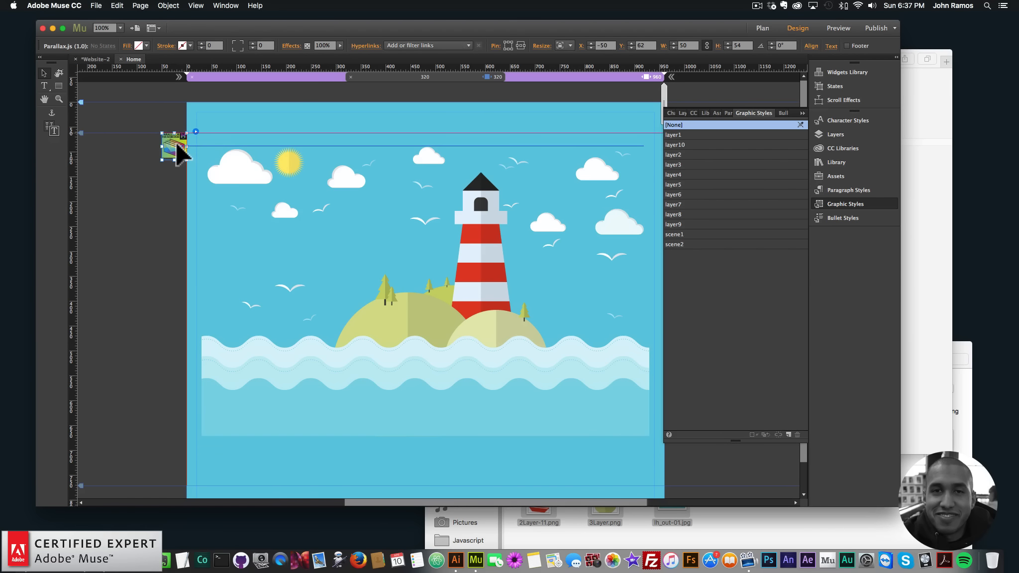
# - Nudge the Breakpoints widget against the 320 px layout's edge and review its scene2 options
pyautogui.click(492, 77)
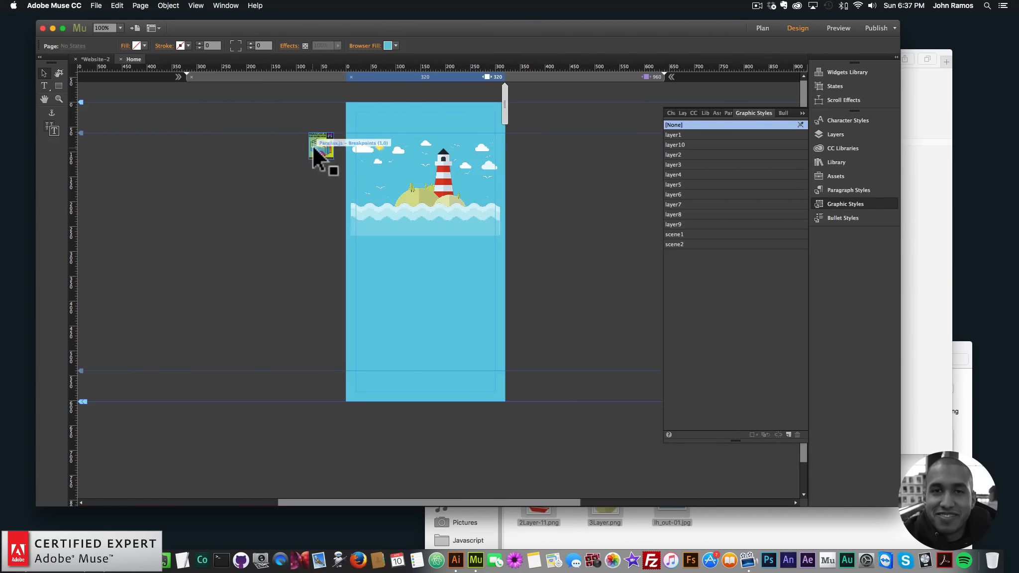
pyautogui.moveTo(322, 144); pyautogui.dragTo(335, 141)
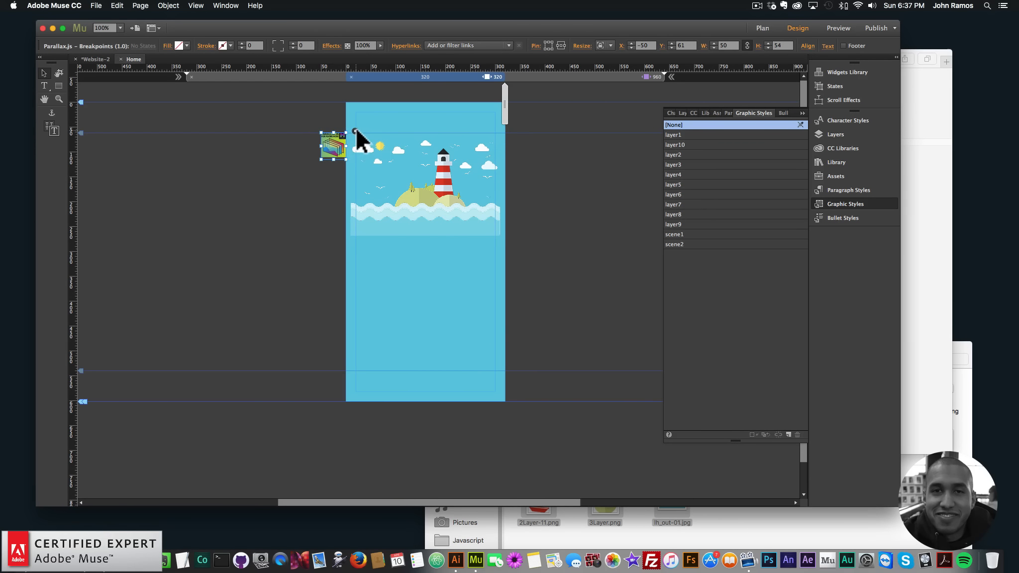
pyautogui.click(355, 131)
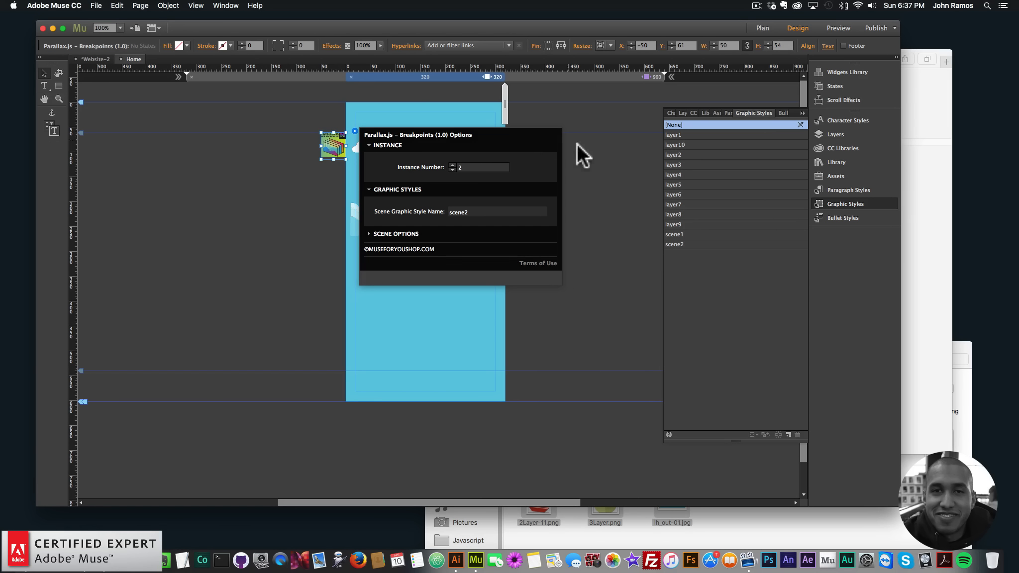
pyautogui.click(586, 269)
# - Preview the page in a browser and open its address in Safari's responsive design mode
pyautogui.click(96, 5)
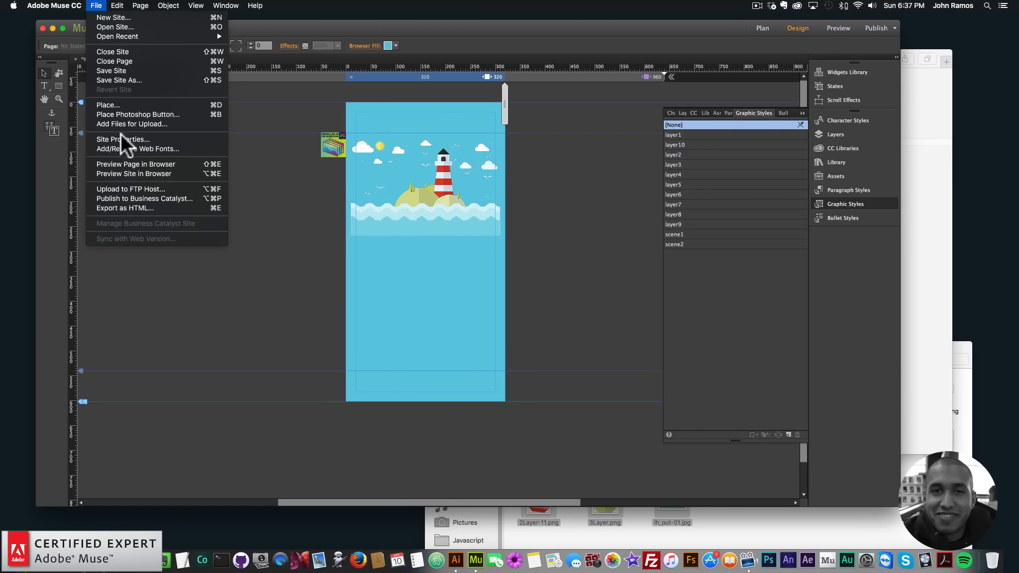
pyautogui.click(147, 162)
pyautogui.click(572, 80)
pyautogui.press('super+c')
pyautogui.press('super+Tab')
pyautogui.click(609, 59)
pyautogui.press('super+v')
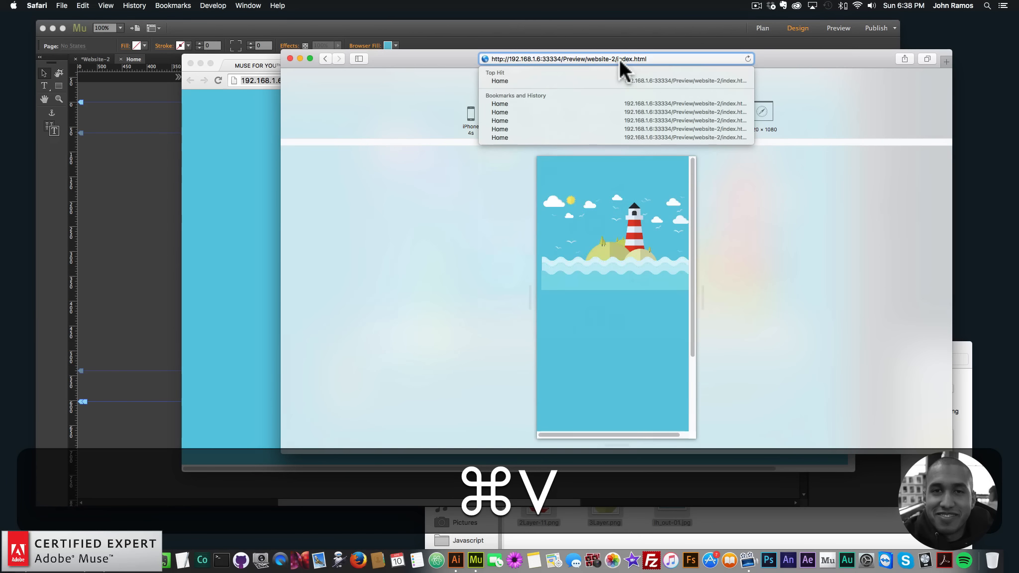
pyautogui.press('super+Return')
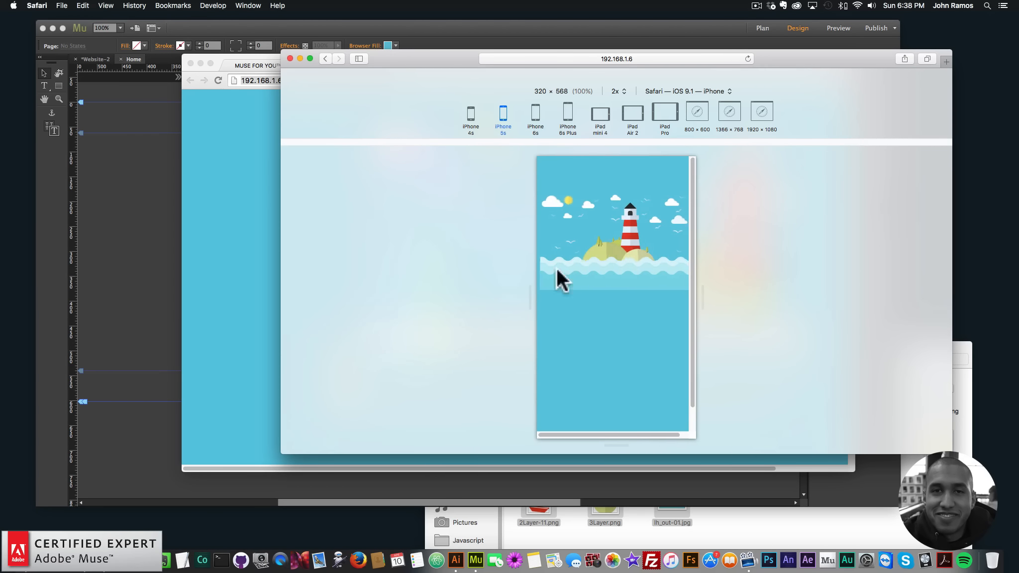
# - Set the scene2 rectangle in the 320 px layout to stretch to browser width
pyautogui.click(134, 210)
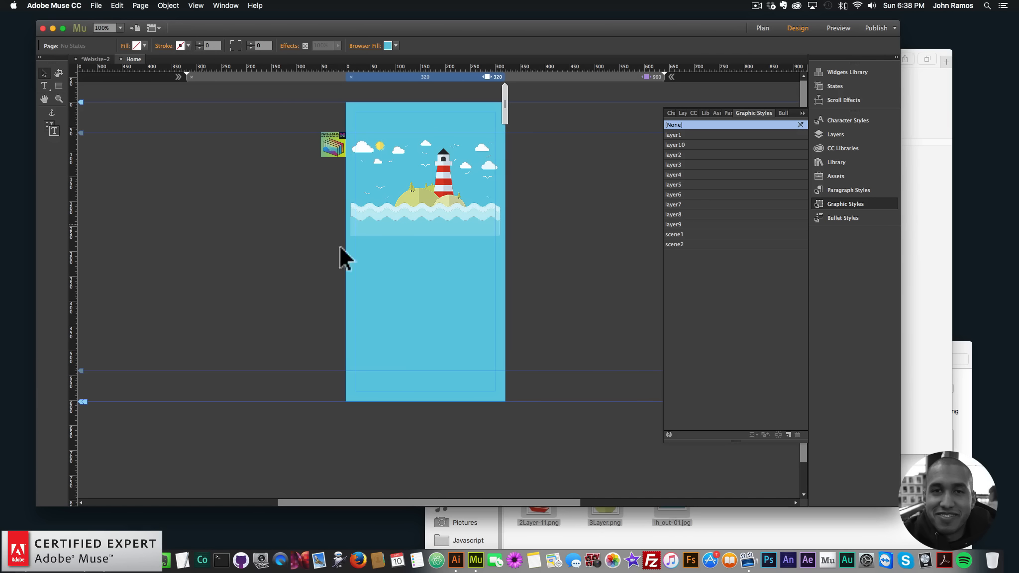
pyautogui.click(468, 299)
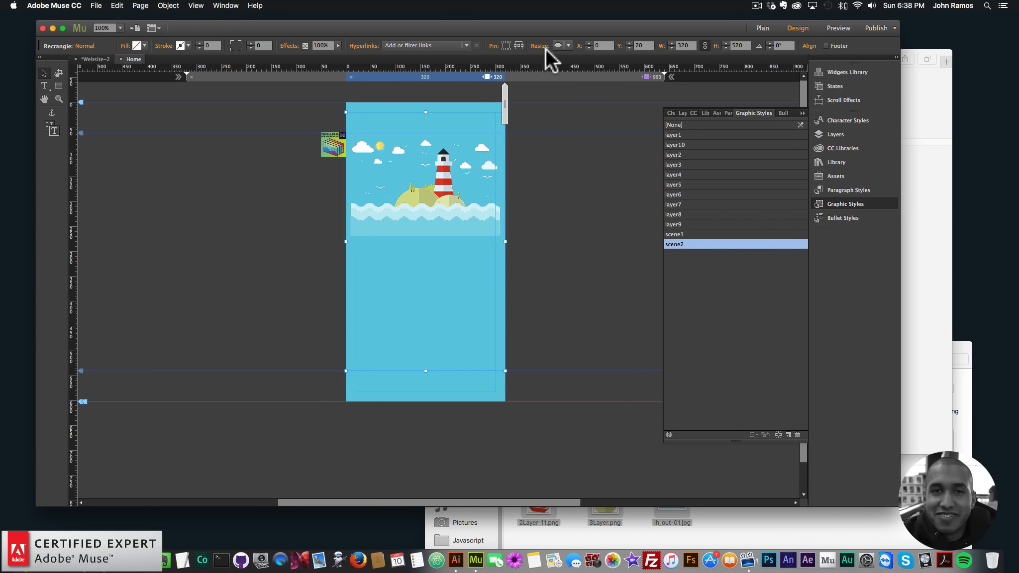
pyautogui.click(566, 45)
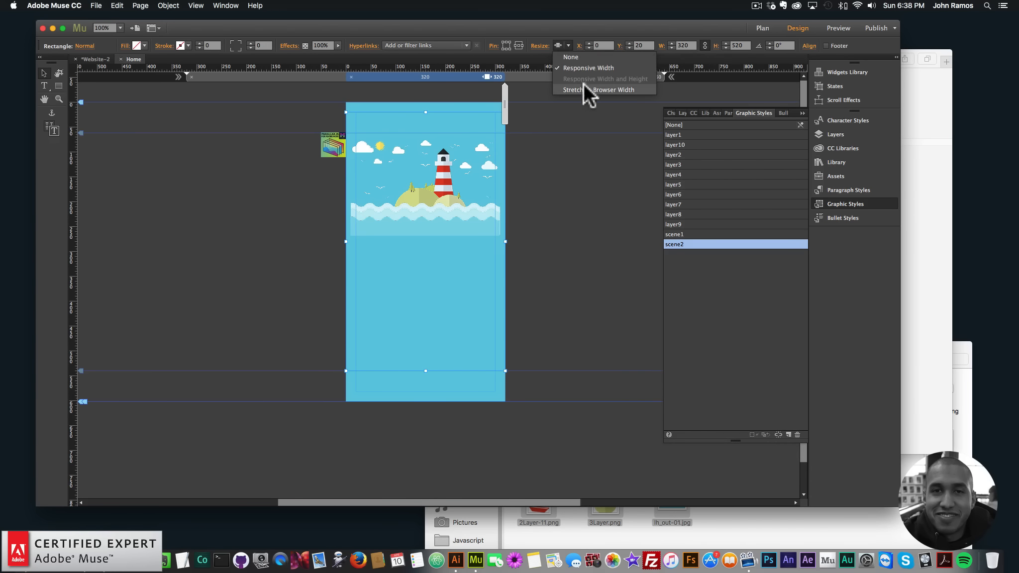
pyautogui.click(594, 88)
pyautogui.click(568, 45)
pyautogui.click(595, 88)
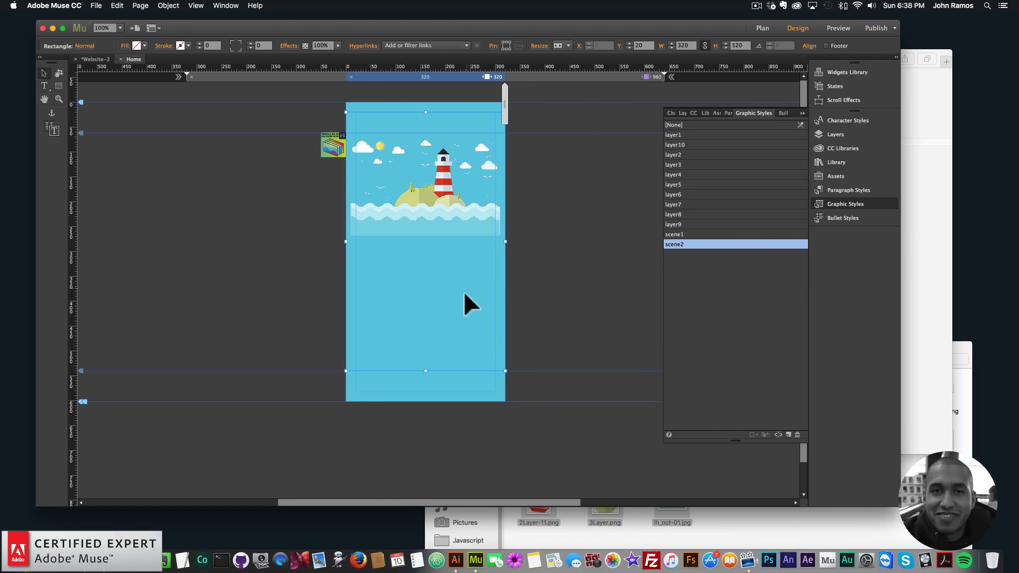
pyautogui.click(567, 44)
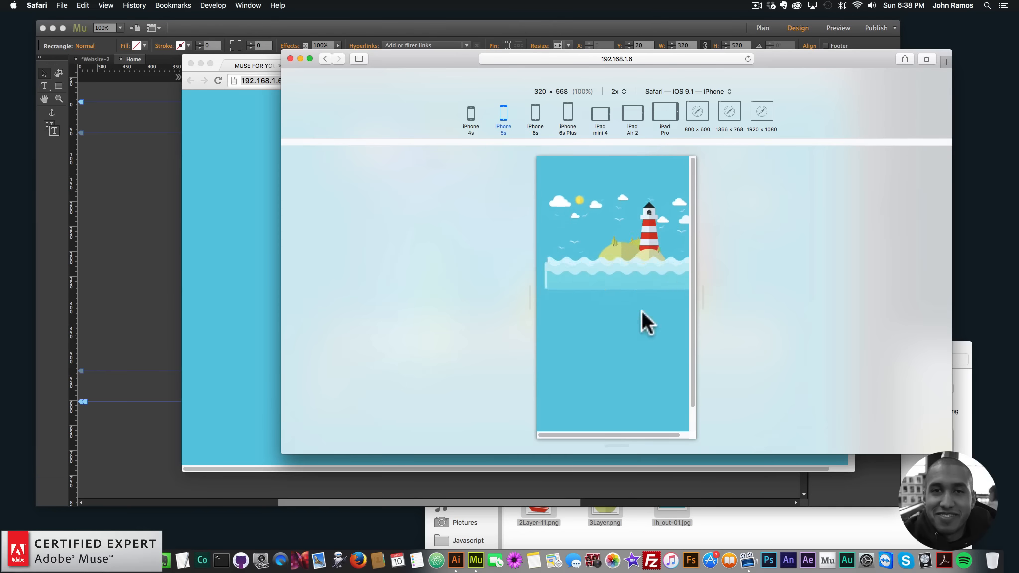
# - Preview the parallax scene across iPhone, iPad and desktop screen sizes
pyautogui.scroll(-3, 641, 309)
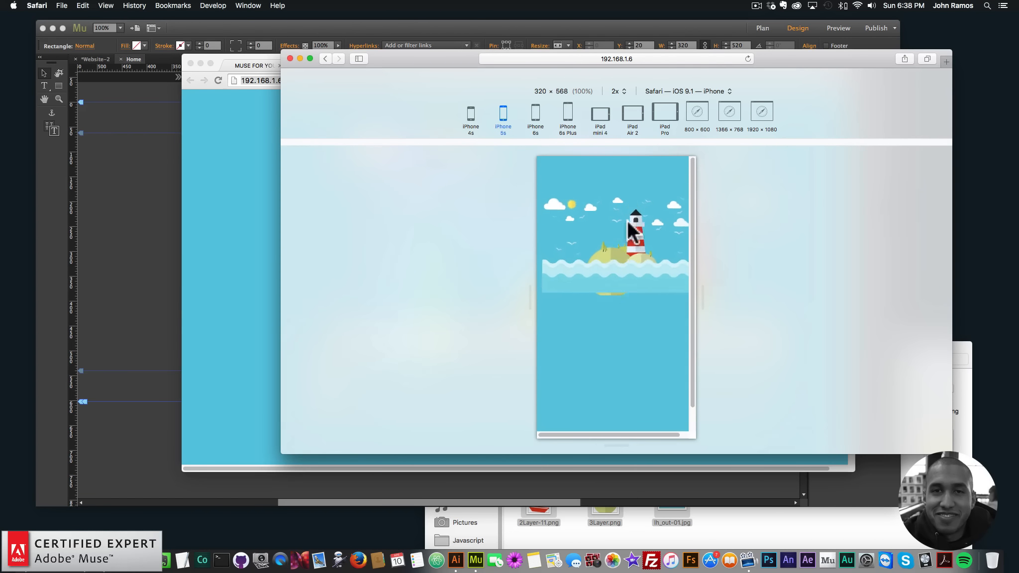
pyautogui.click(535, 114)
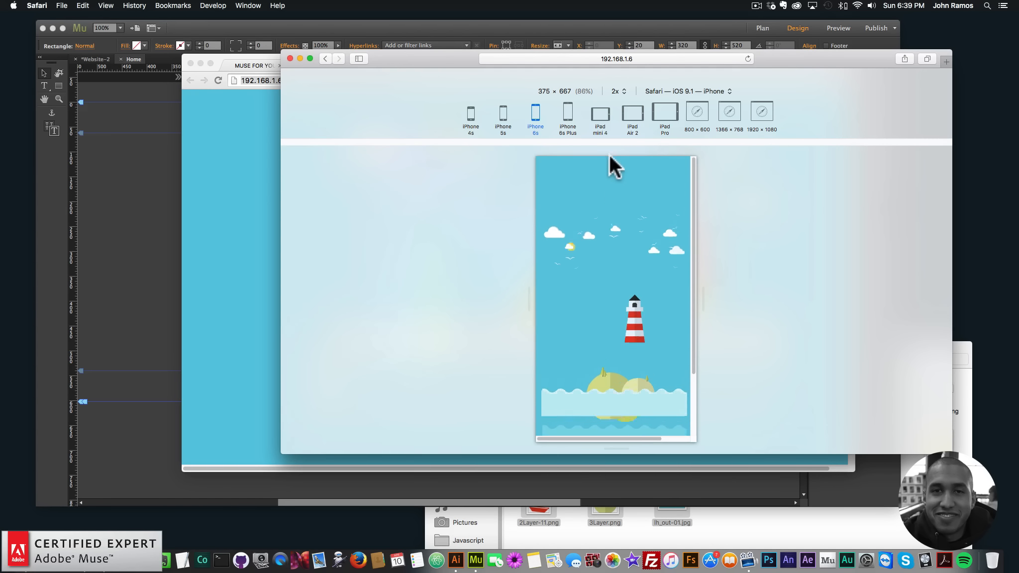
pyautogui.click(600, 115)
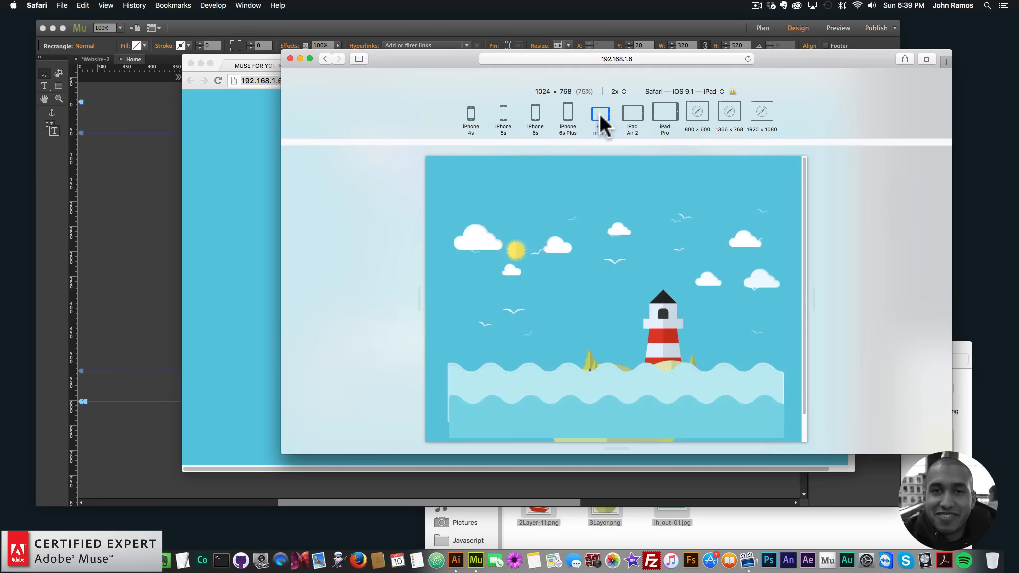
pyautogui.click(694, 112)
pyautogui.click(761, 111)
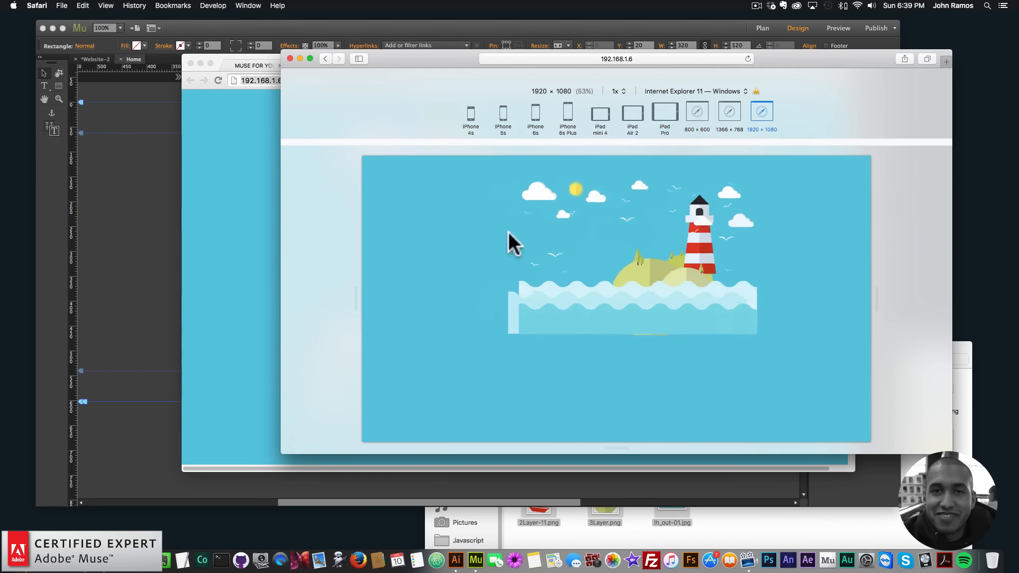
# - Set the Breakpoints widget's Scalar X and Scalar Y scene options to 45 in the 320 px layout
pyautogui.click(135, 209)
pyautogui.click(333, 146)
pyautogui.click(354, 131)
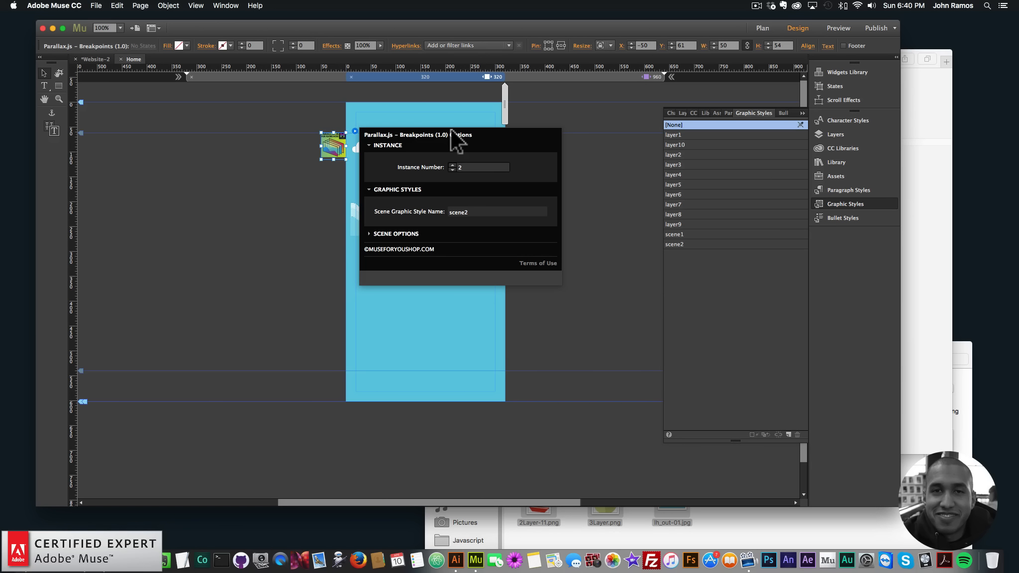
pyautogui.click(274, 189)
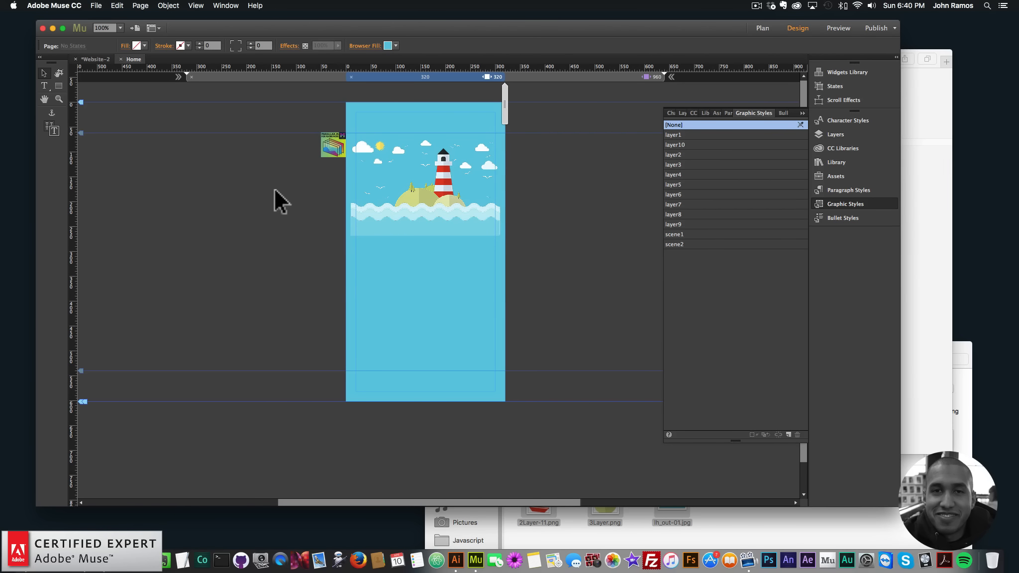
pyautogui.click(763, 28)
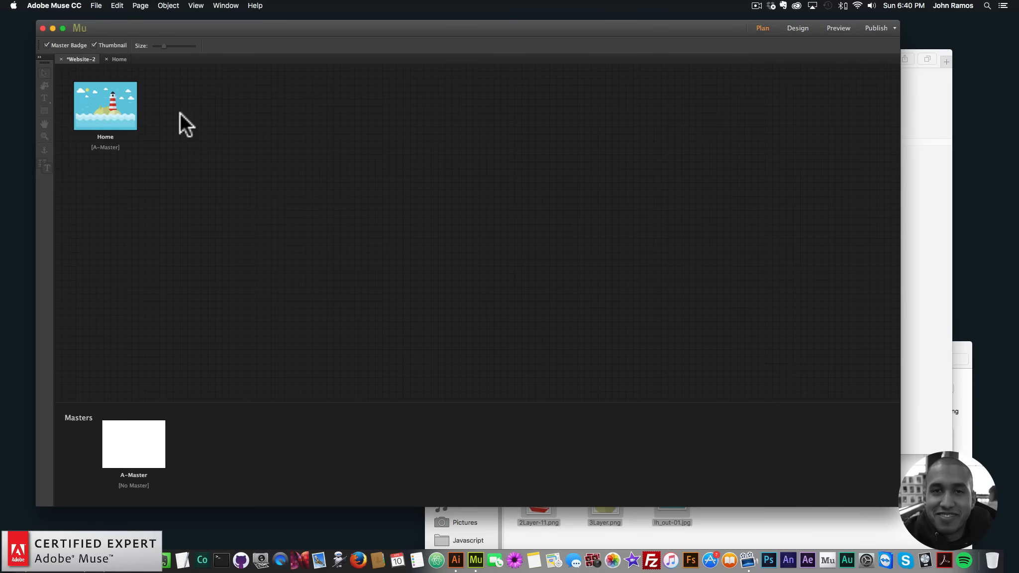
pyautogui.doubleClick(105, 106)
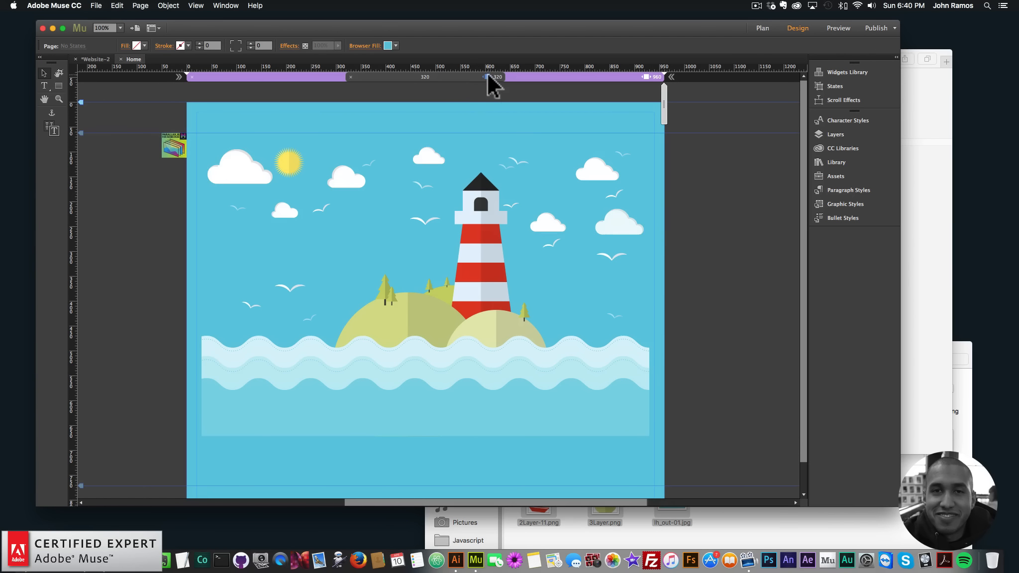
pyautogui.click(487, 74)
pyautogui.click(338, 145)
pyautogui.click(355, 129)
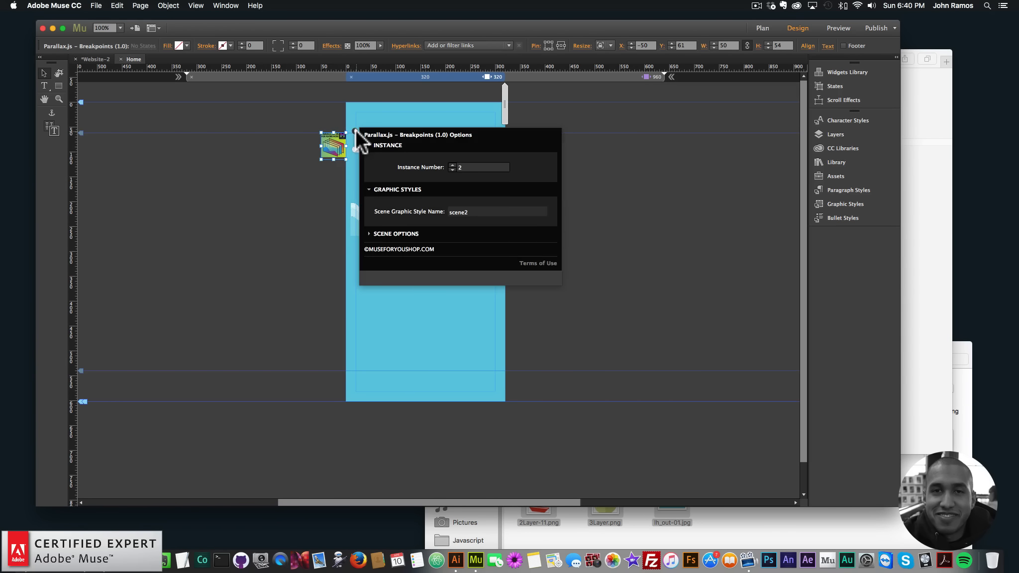
pyautogui.click(403, 237)
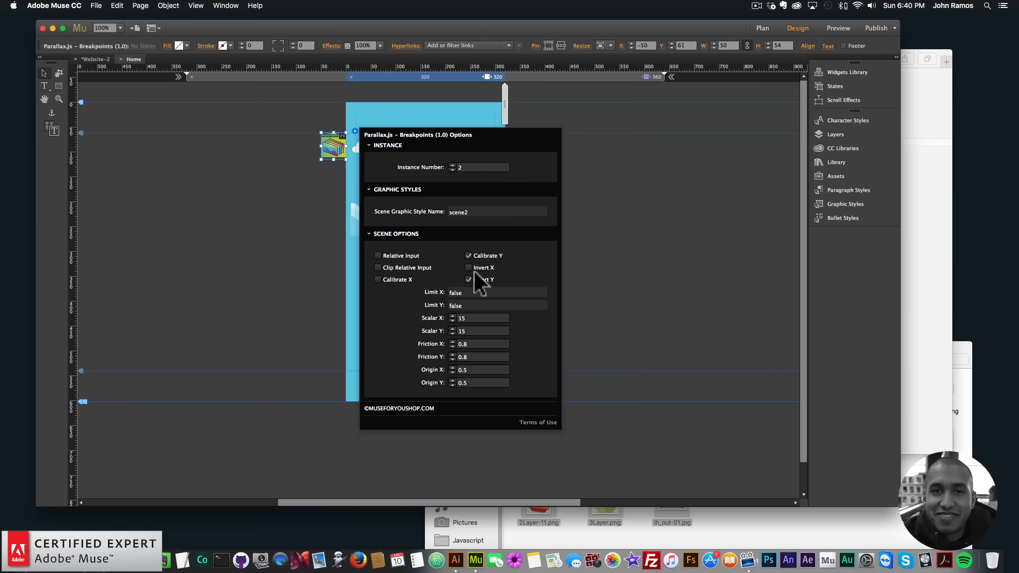
pyautogui.click(478, 318)
pyautogui.press('BackSpace')
pyautogui.write('45')
pyautogui.press('Tab')
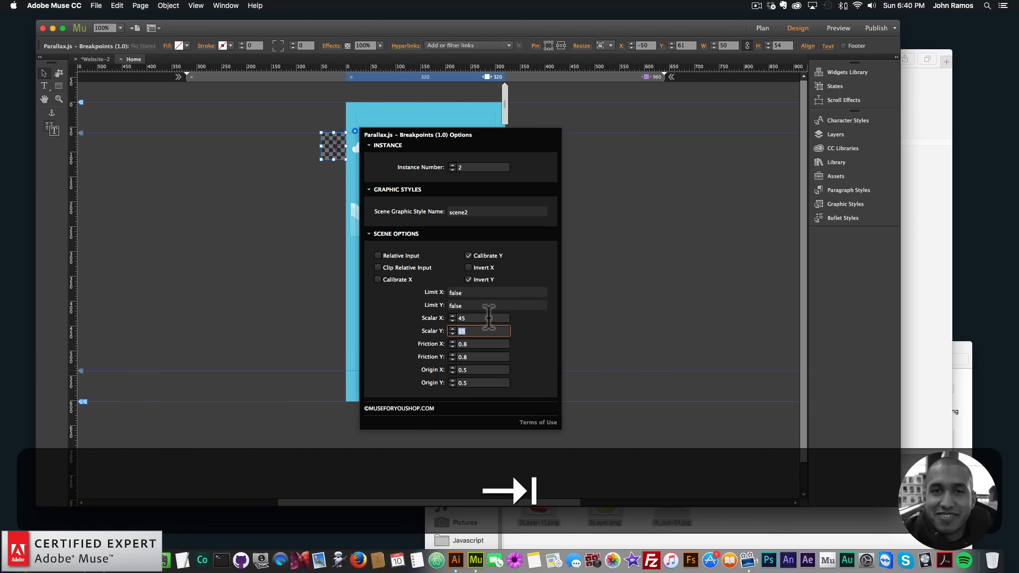
pyautogui.write('45')
pyautogui.press('Return')
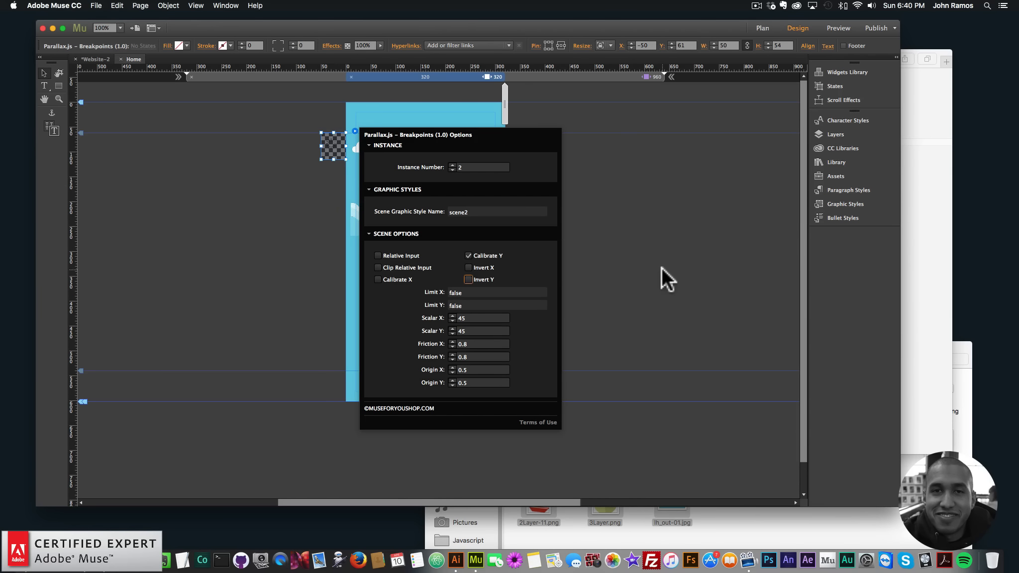
pyautogui.click(527, 226)
# - Preview the updated page in Safari's responsive design mode
pyautogui.click(65, 5)
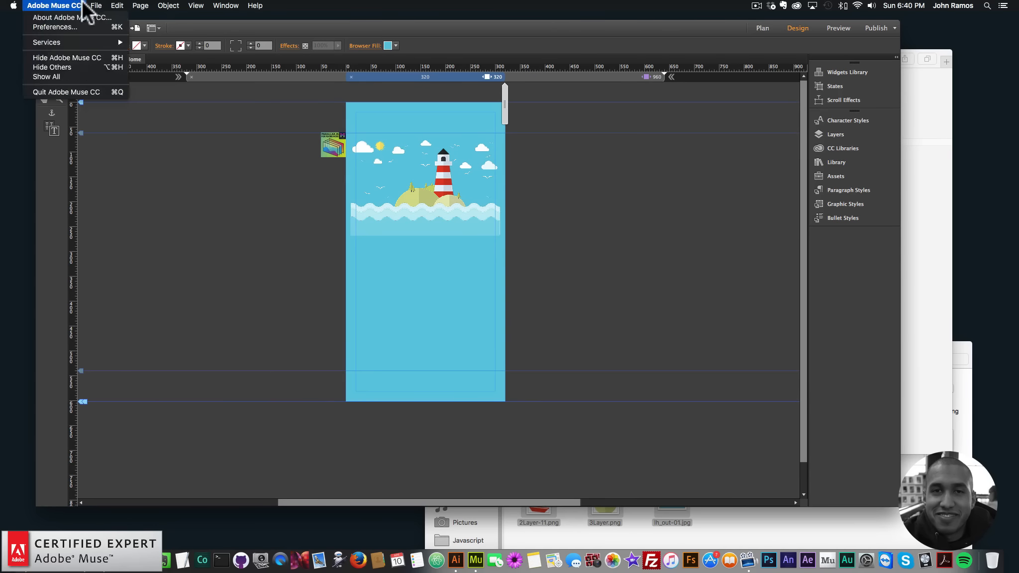
pyautogui.moveTo(96, 5)
pyautogui.click(134, 163)
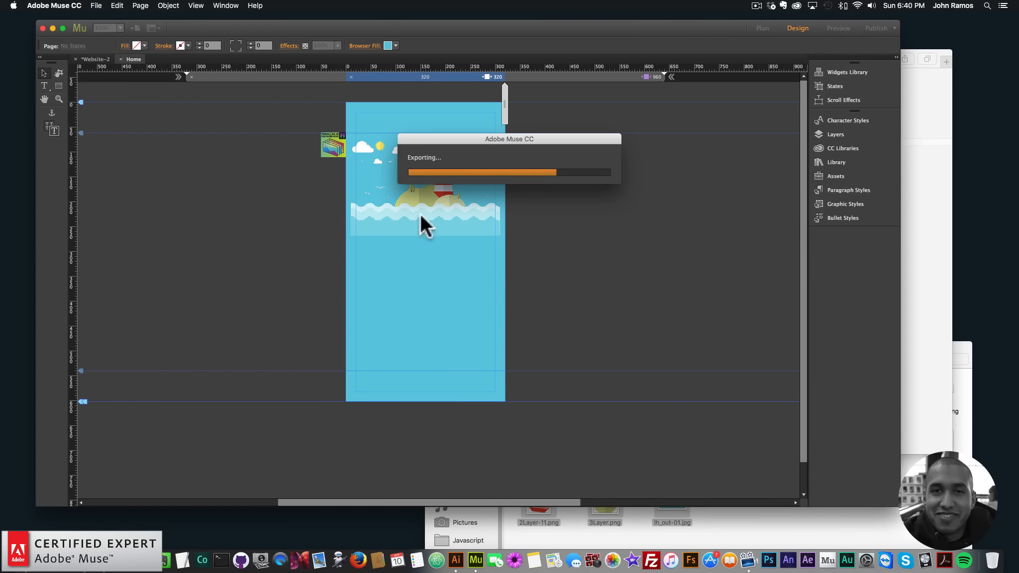
pyautogui.click(349, 81)
pyautogui.press('super+c')
pyautogui.click(925, 199)
pyautogui.click(616, 59)
pyautogui.press('super+v')
pyautogui.press('Return')
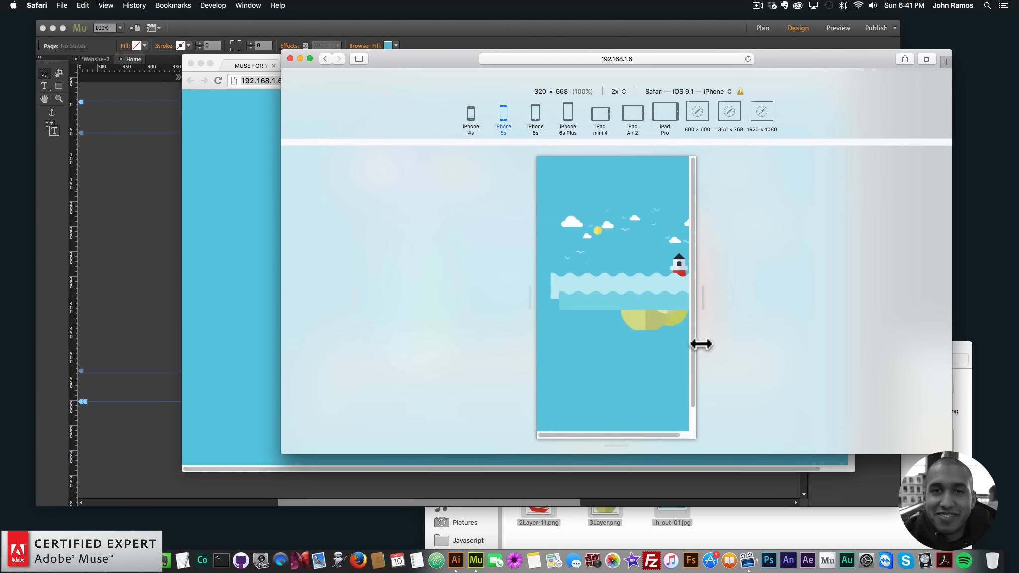
# - Create a new site and open its Home page in Design view
pyautogui.click(602, 42)
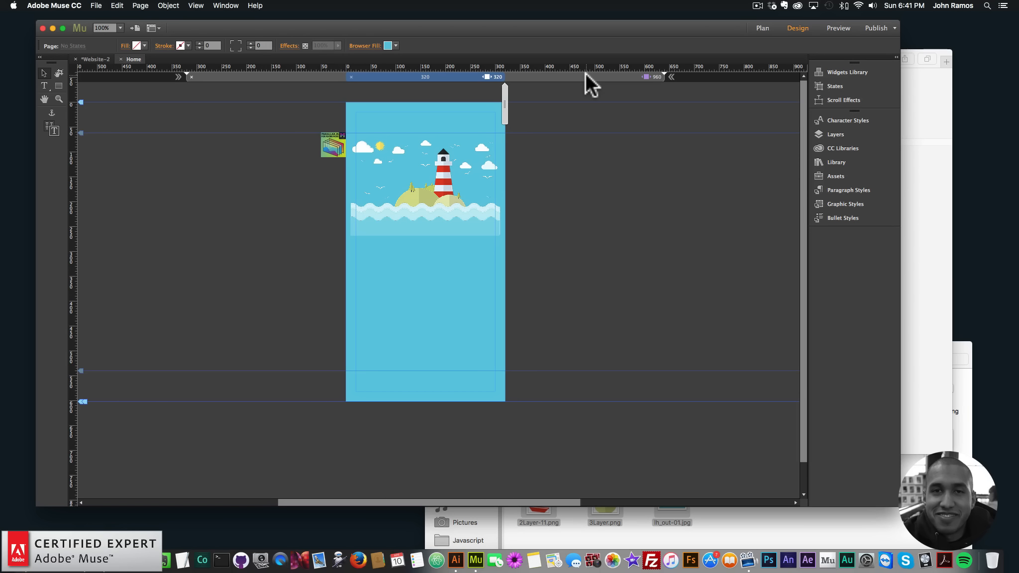
pyautogui.click(98, 6)
pyautogui.click(100, 16)
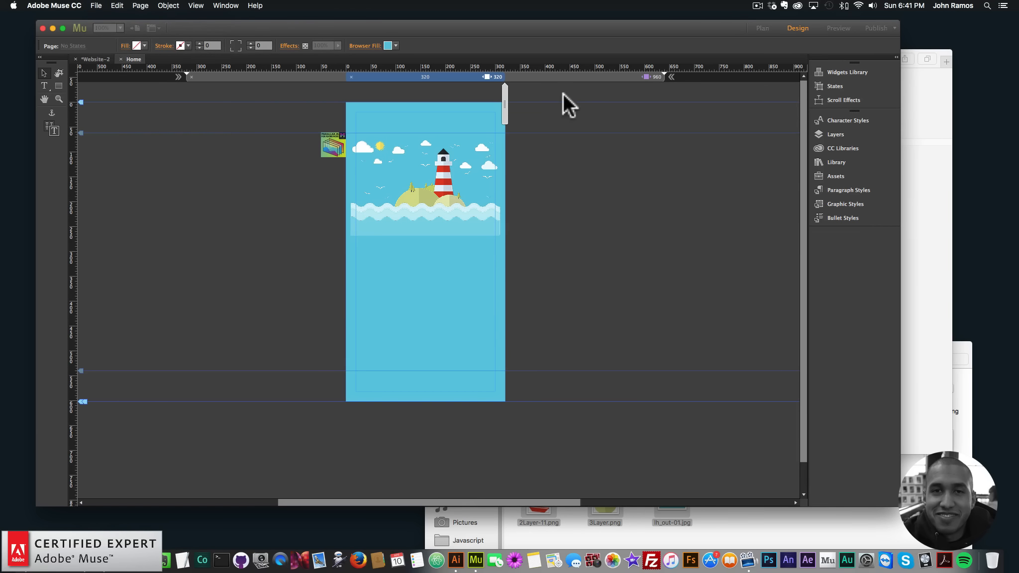
pyautogui.click(569, 301)
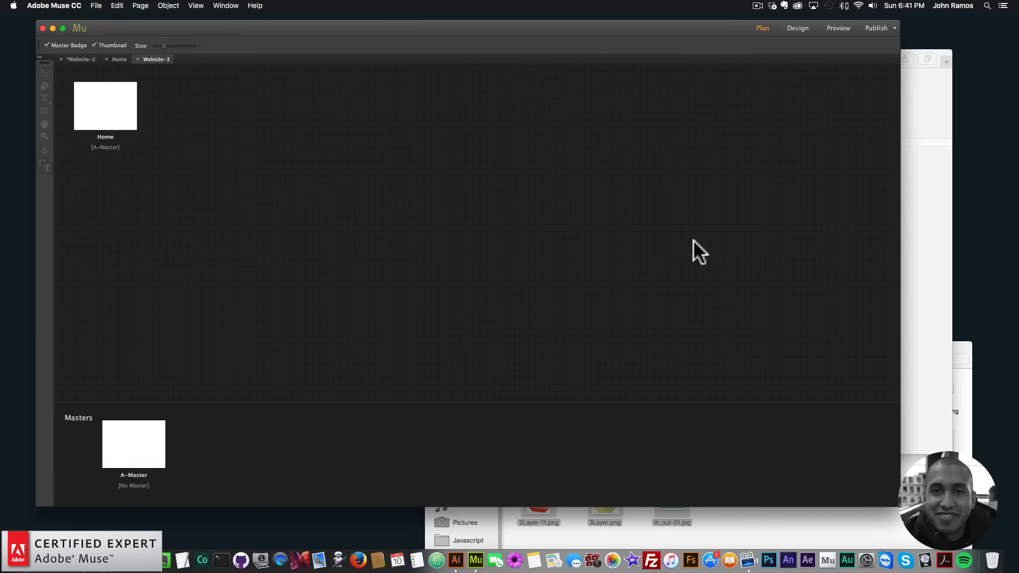
pyautogui.doubleClick(109, 118)
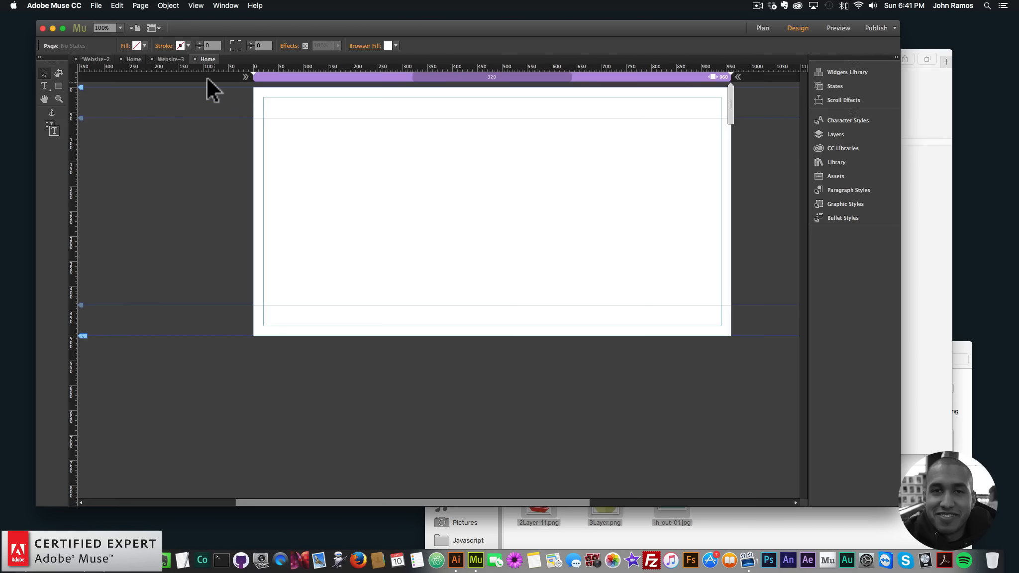
# - Copy all the elements of the original site's desktop layout
pyautogui.click(164, 59)
pyautogui.click(115, 58)
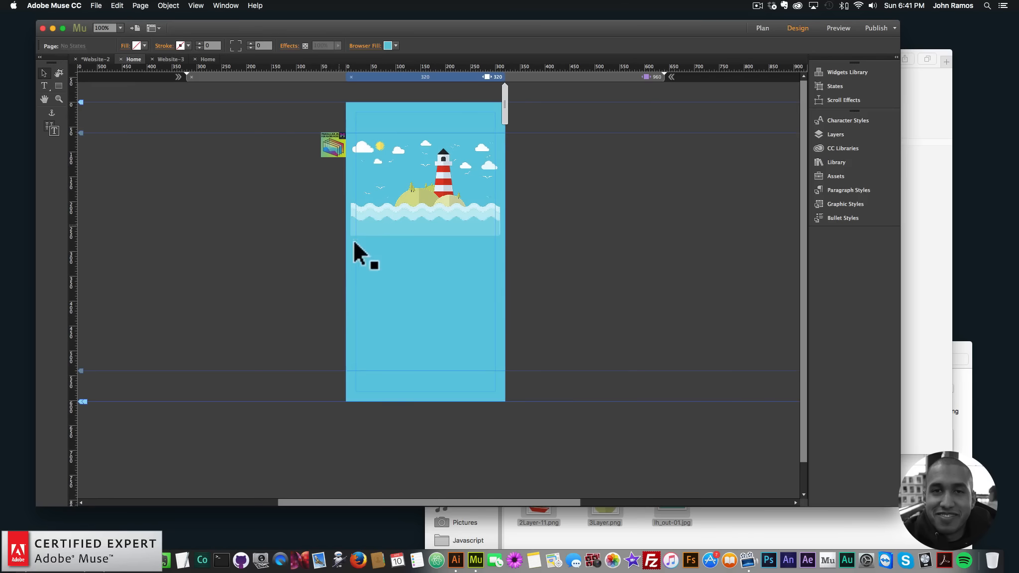
pyautogui.click(556, 75)
pyautogui.moveTo(709, 443); pyautogui.dragTo(151, 117)
pyautogui.press('super+c')
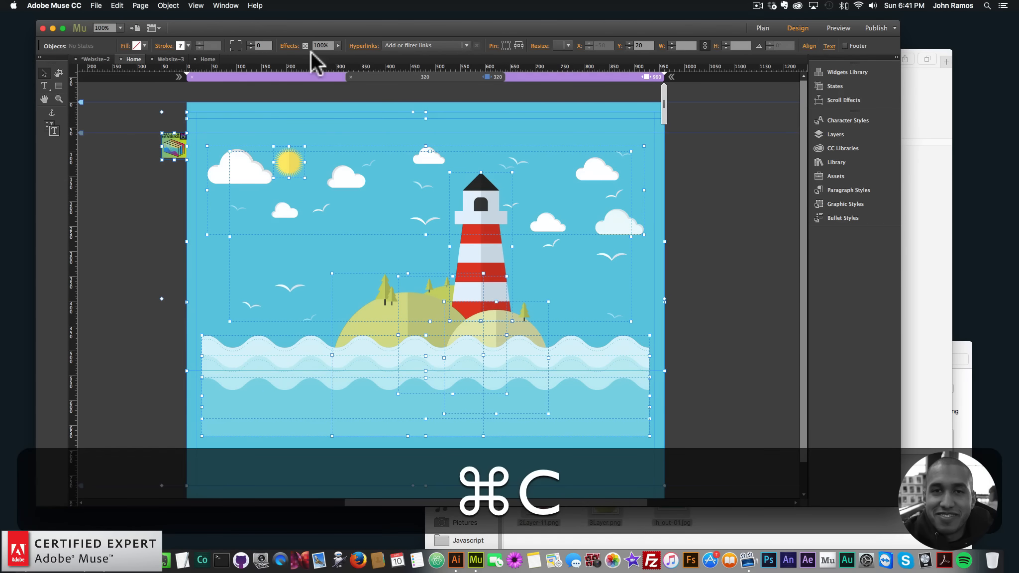
# - Paste the elements into the new site's Home page and set its browser fill to the scene's blue
pyautogui.click(208, 59)
pyautogui.press('super+v')
pyautogui.click(387, 46)
pyautogui.click(391, 75)
pyautogui.click(301, 412)
pyautogui.click(156, 272)
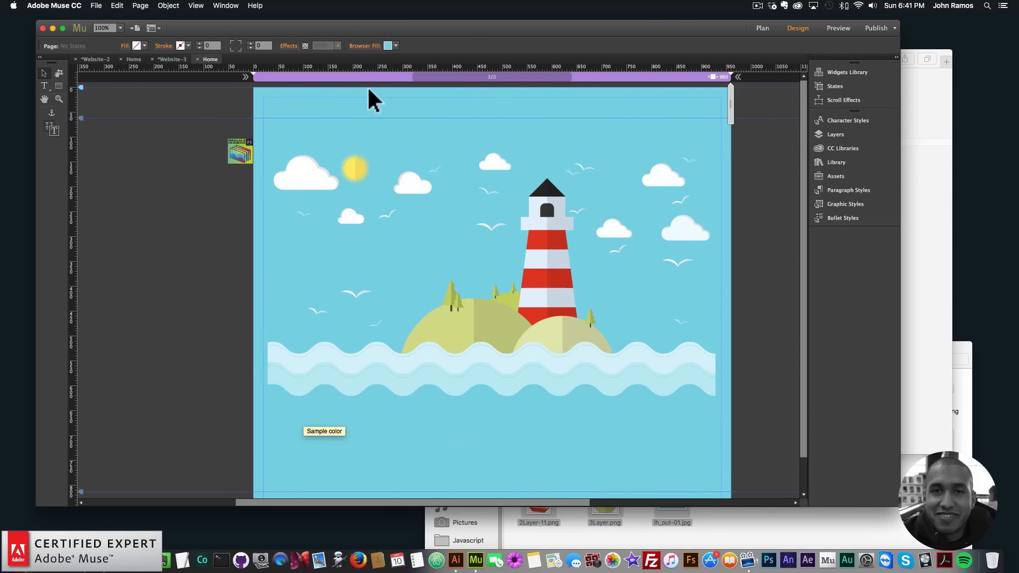
# - Add a Tablet alternate layout to the new site's page
pyautogui.click(141, 6)
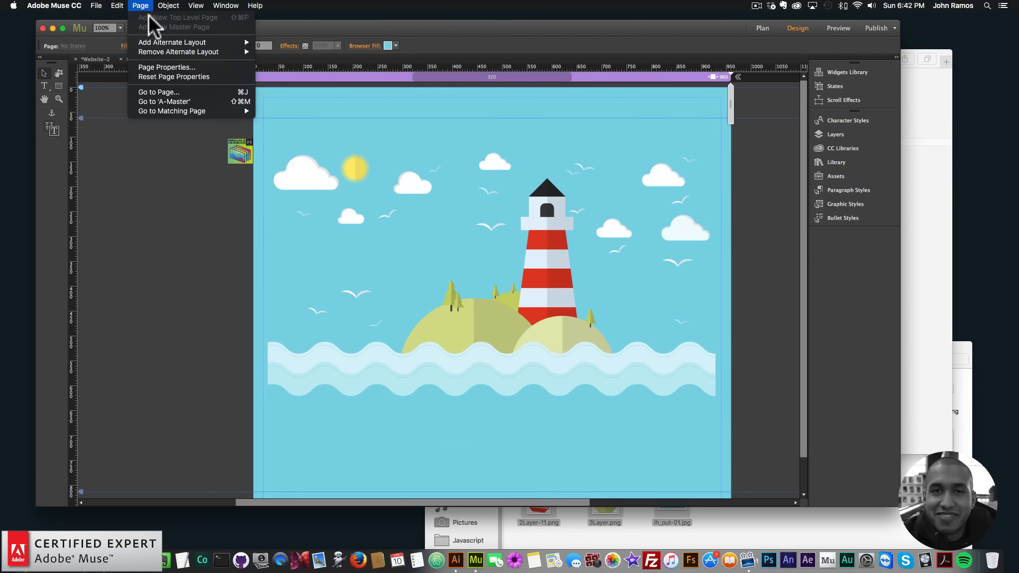
pyautogui.moveTo(158, 42)
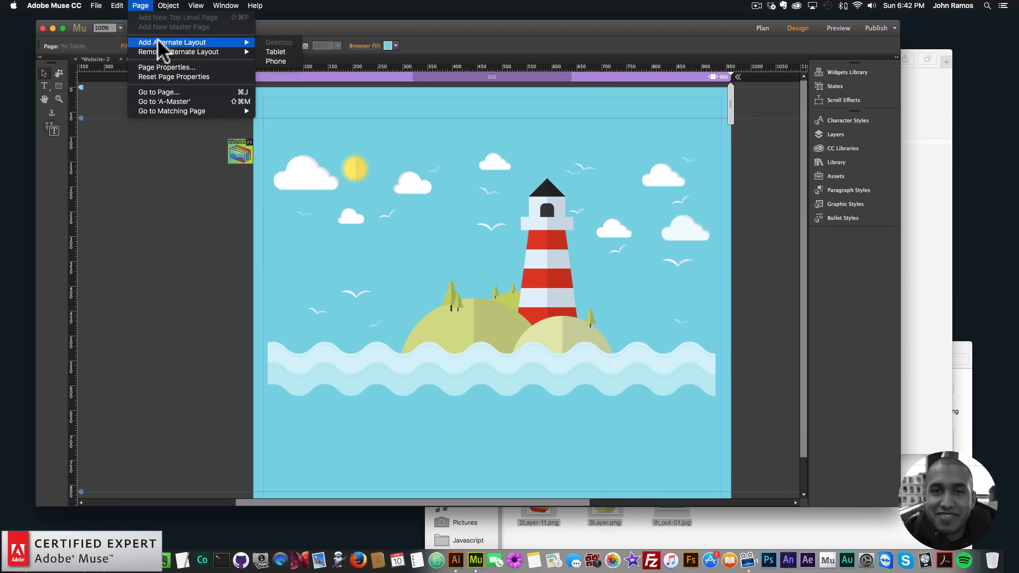
pyautogui.click(274, 53)
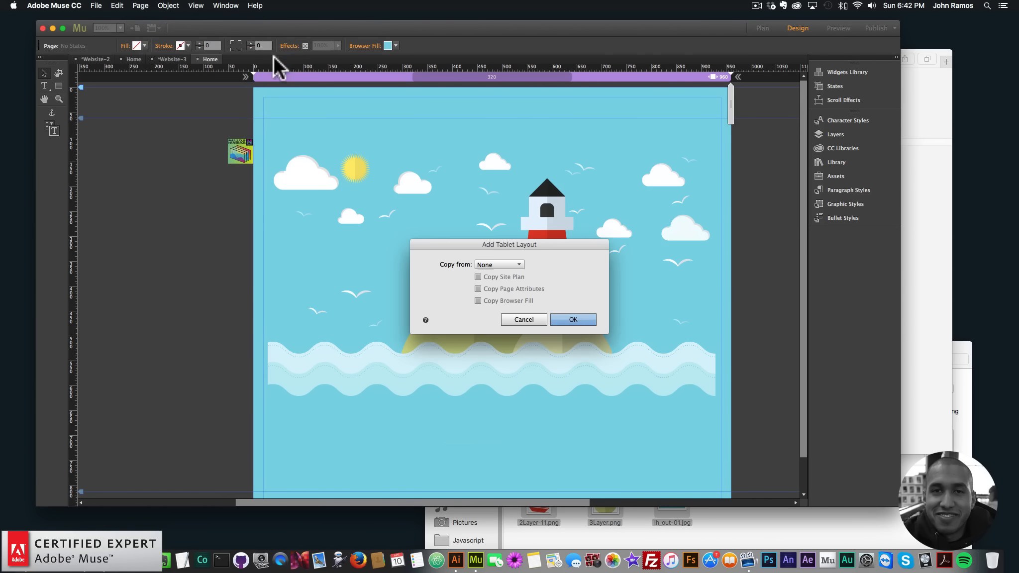
pyautogui.click(570, 319)
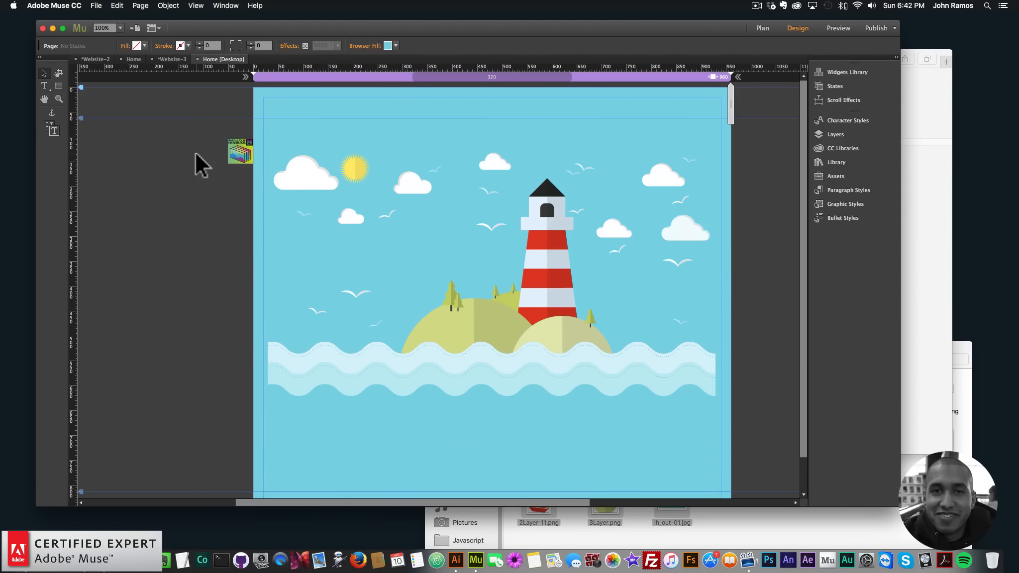
# - Copy all elements from the new site's Desktop layout and paste them into its Tablet layout
pyautogui.press('super+a')
pyautogui.press('super+c')
pyautogui.click(762, 28)
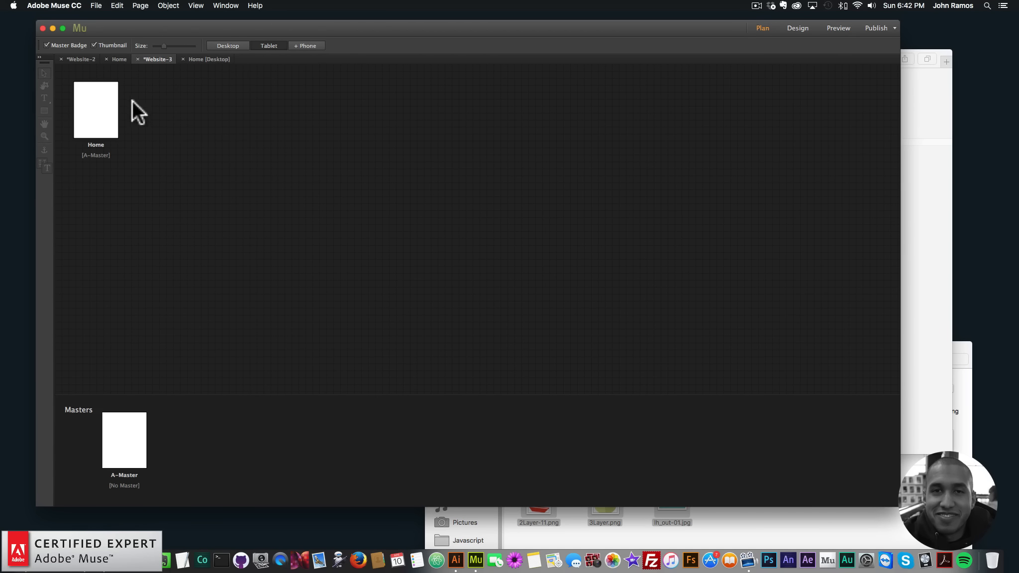
pyautogui.doubleClick(109, 106)
pyautogui.press('super+v')
pyautogui.click(198, 162)
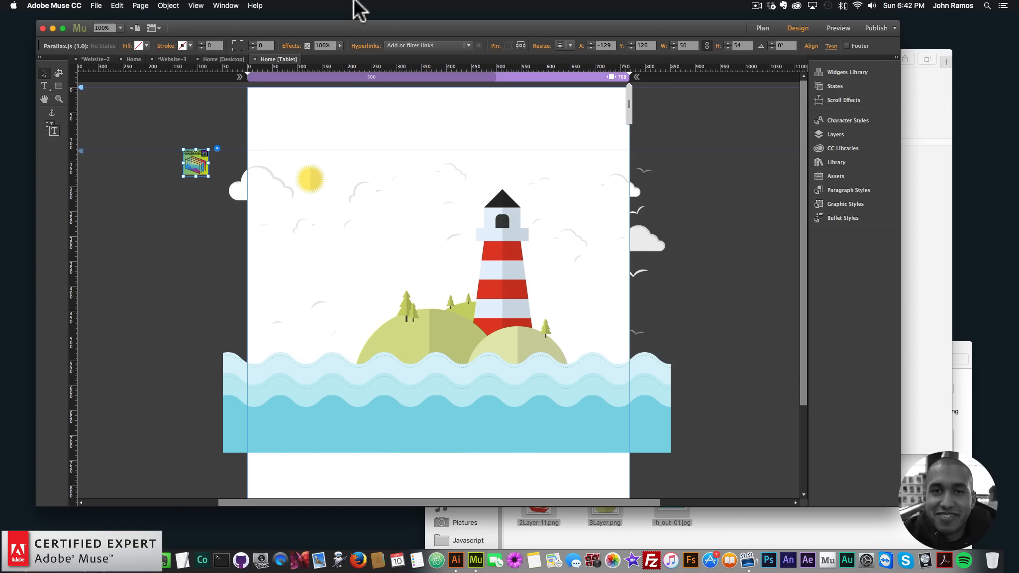
# - Add a Phone alternate layout to the page, copying from None
pyautogui.click(142, 6)
pyautogui.moveTo(209, 42)
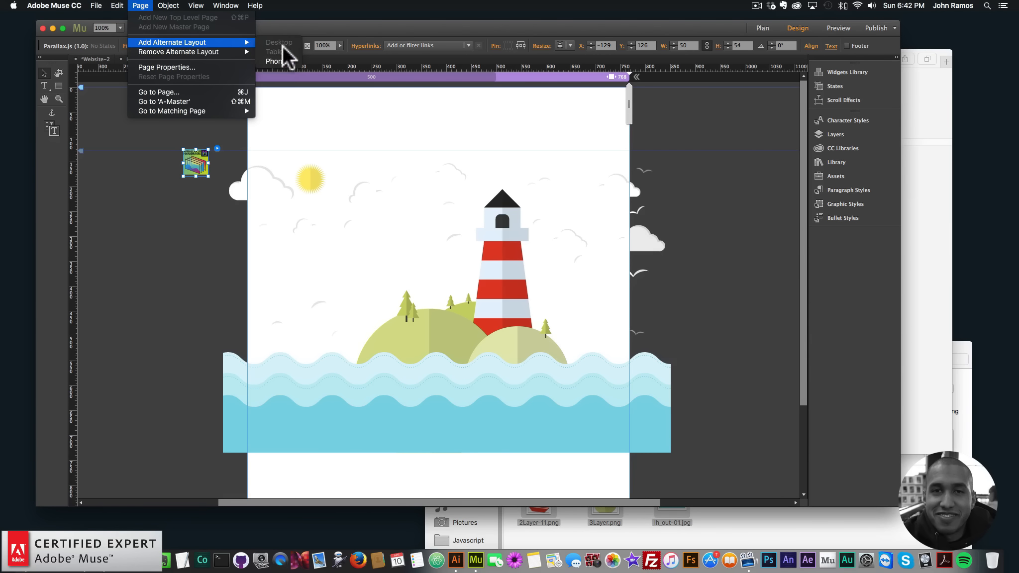
pyautogui.click(287, 57)
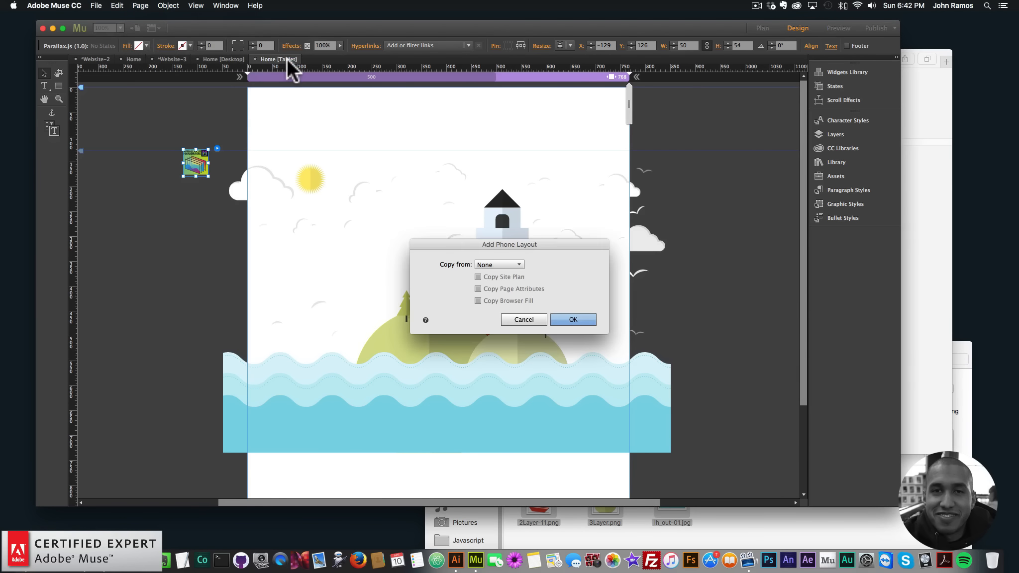
pyautogui.click(579, 319)
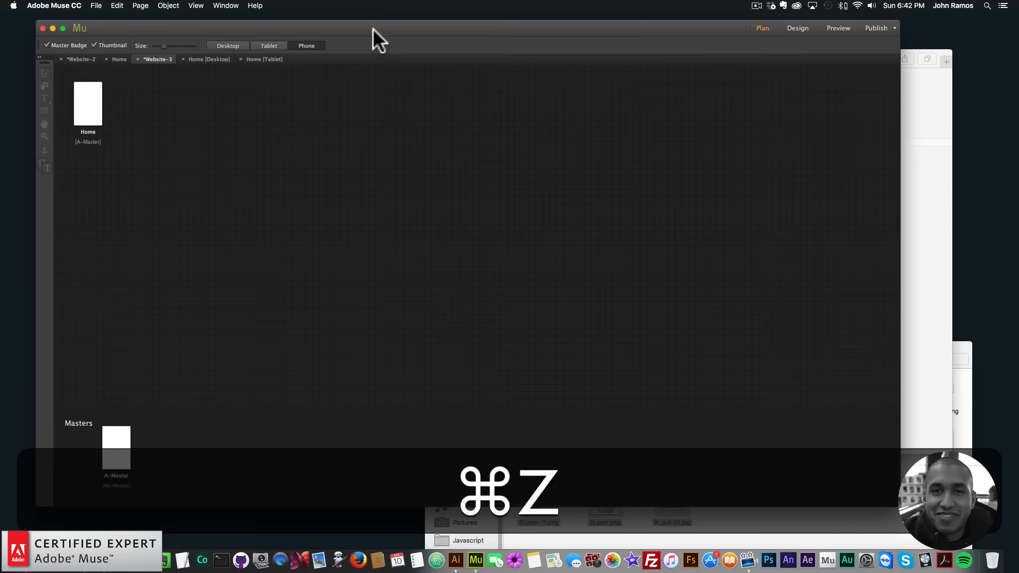
# - Paste the elements into the Phone layout and preview the page in the browser
pyautogui.doubleClick(87, 104)
pyautogui.press('super+v')
pyautogui.click(99, 5)
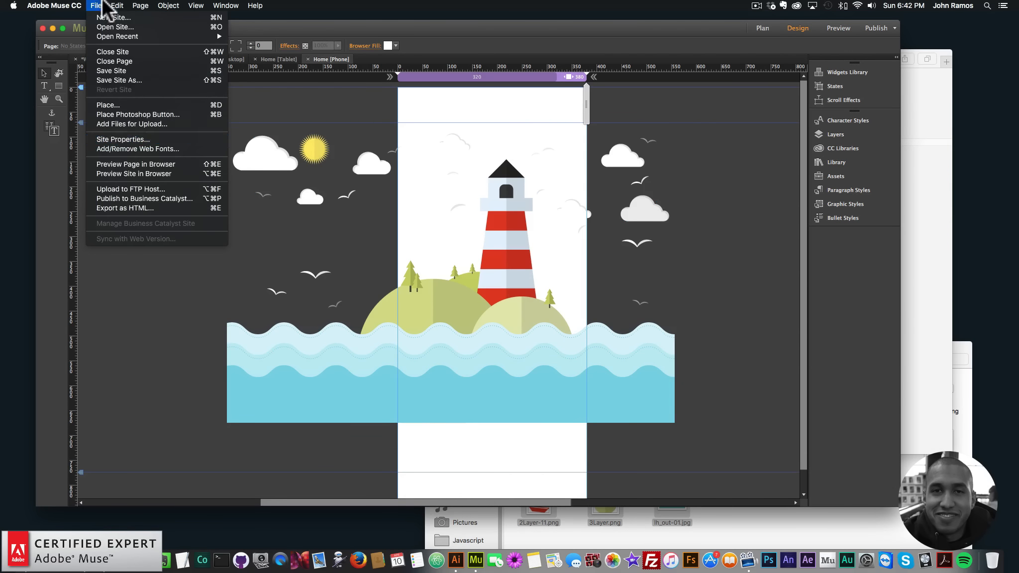
pyautogui.click(123, 164)
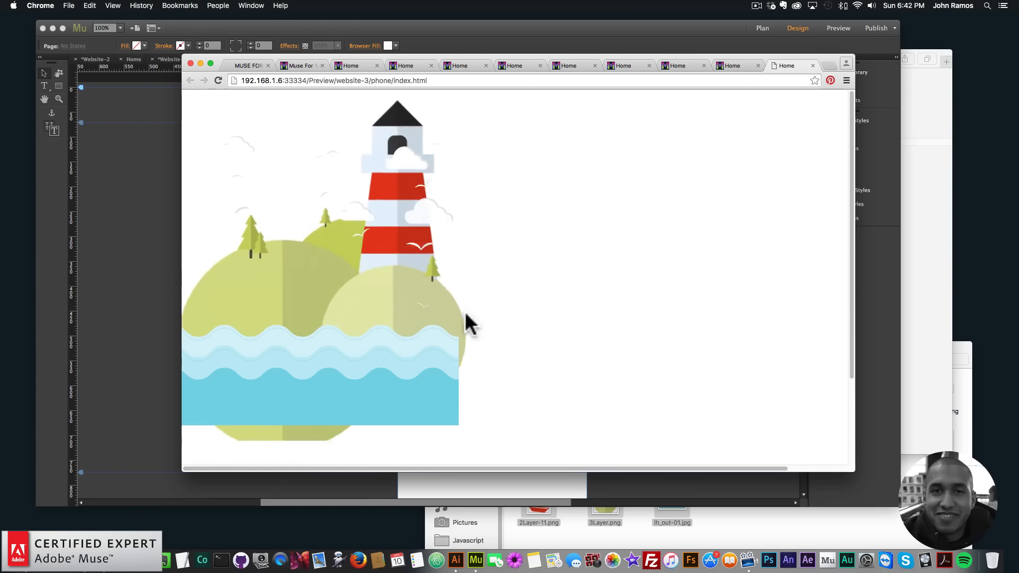
# - Return to the Phone layout and select the wave image frame and the background rectangle
pyautogui.click(156, 264)
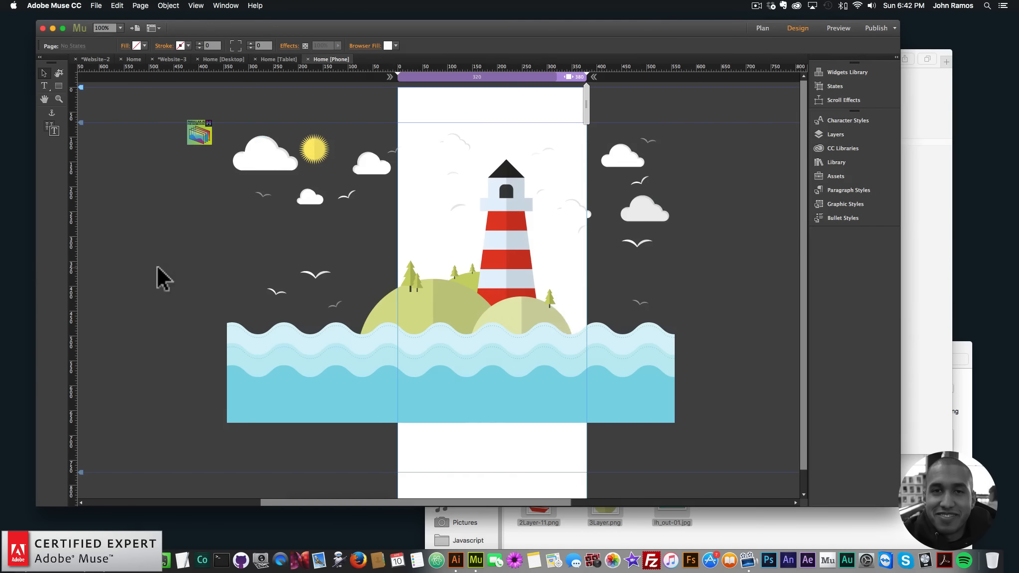
pyautogui.click(550, 344)
pyautogui.click(517, 445)
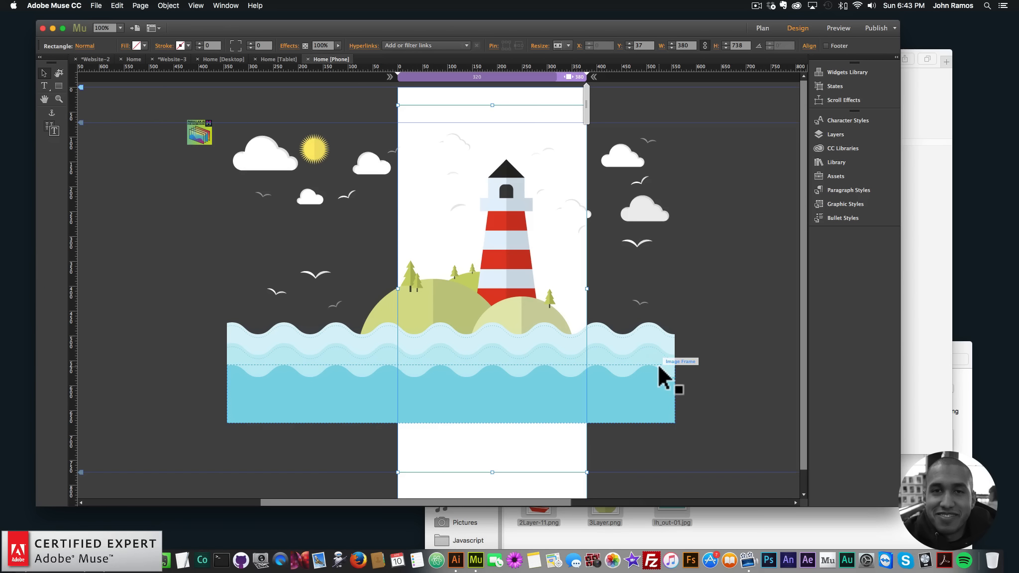
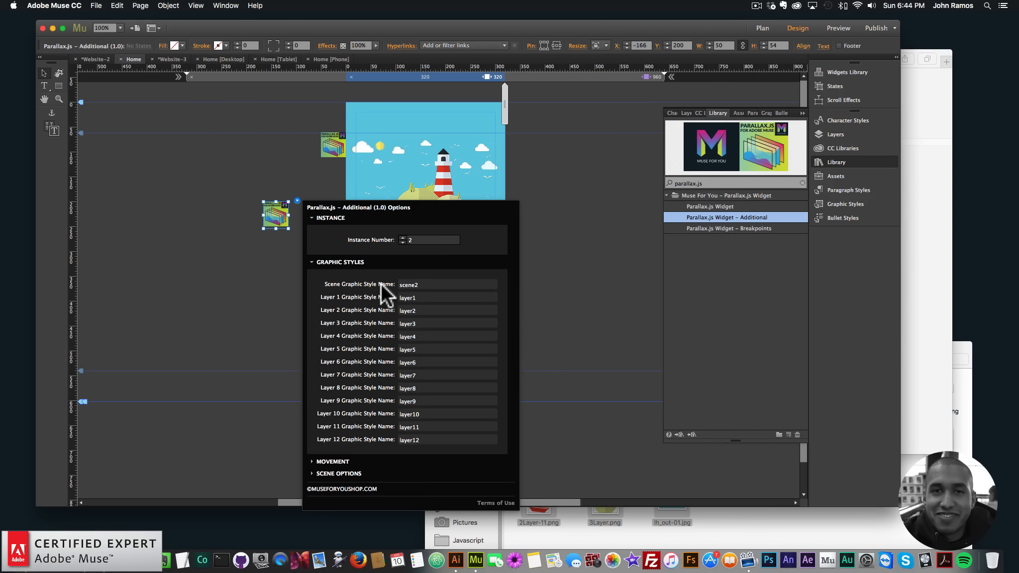
# - Delete the additional Parallax.js widget from the 320 breakpoint of the page
pyautogui.doubleClick(422, 297)
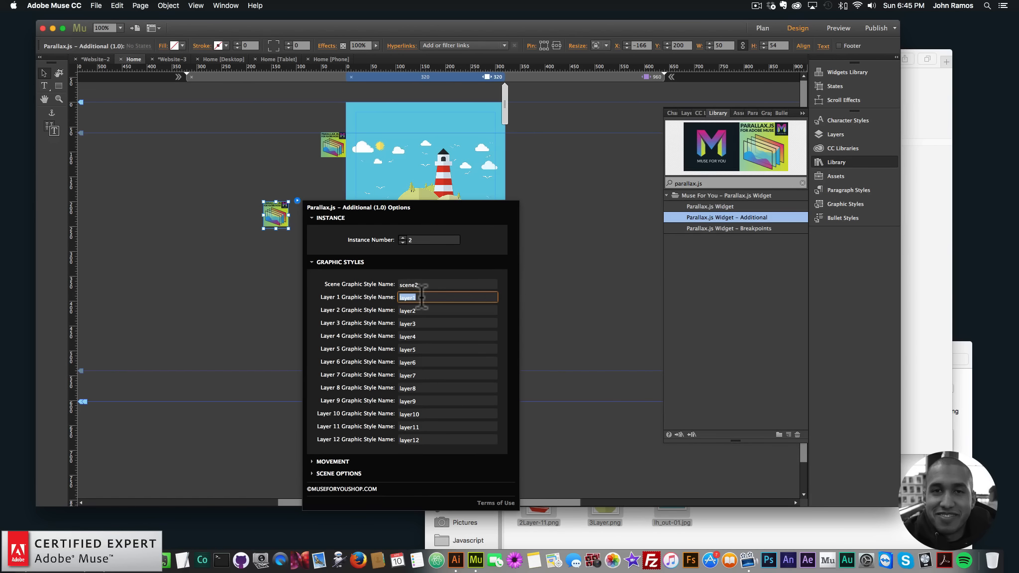
pyautogui.click(647, 76)
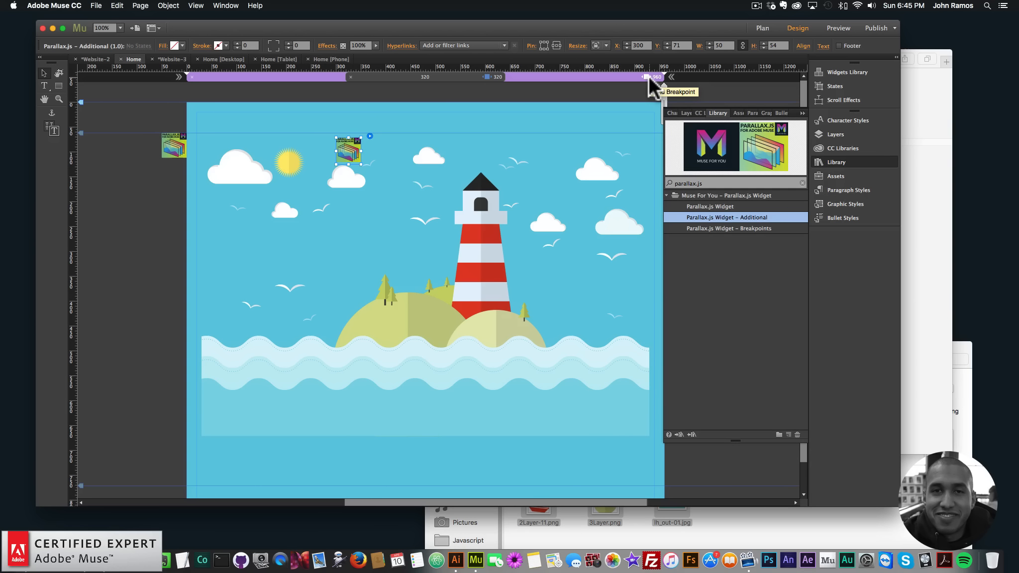
pyautogui.click(487, 77)
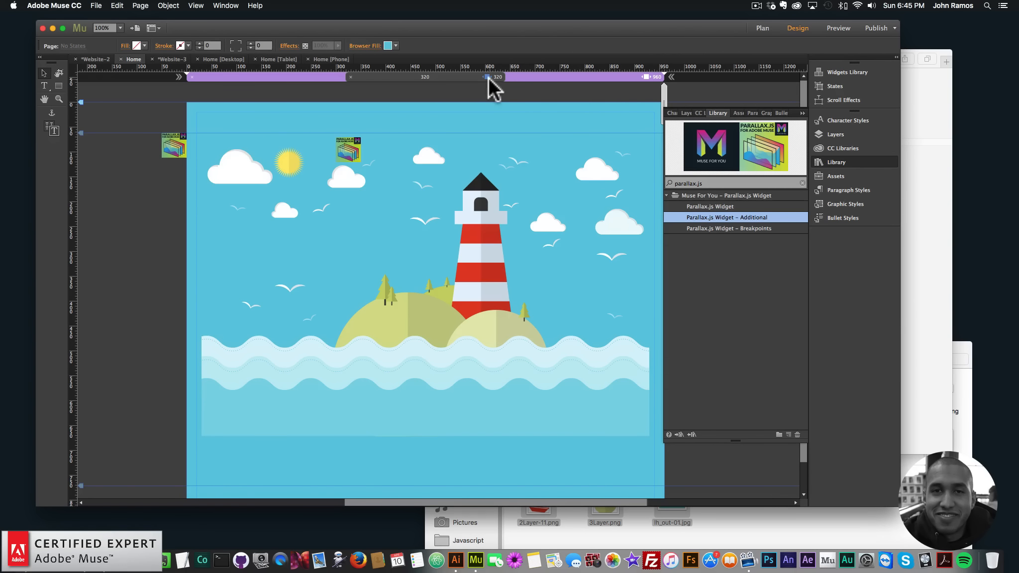
pyautogui.click(273, 216)
pyautogui.press('BackSpace')
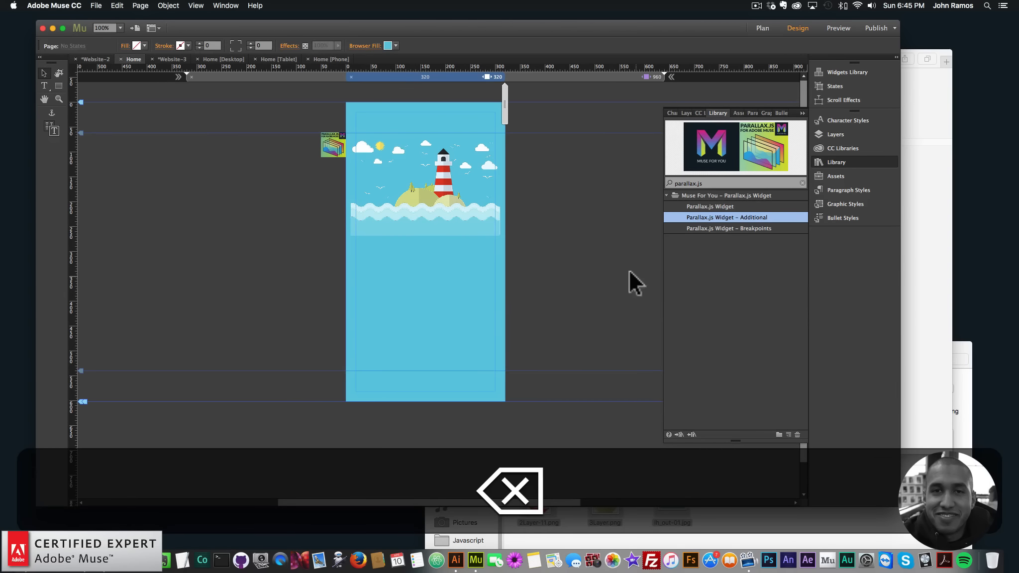
# - Preview the page in the browser and open the preview address in Safari's responsive design mode
pyautogui.click(590, 75)
pyautogui.press('super+shift+e')
pyautogui.click(348, 80)
pyautogui.press('super+c')
pyautogui.click(129, 556)
pyautogui.click(658, 58)
pyautogui.press('super+v')
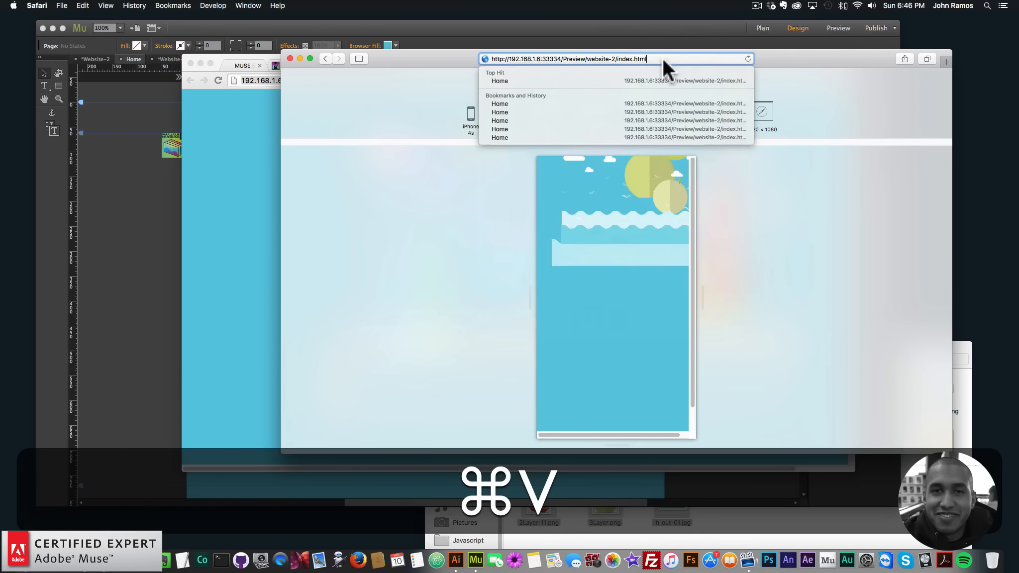
pyautogui.press('super+Return')
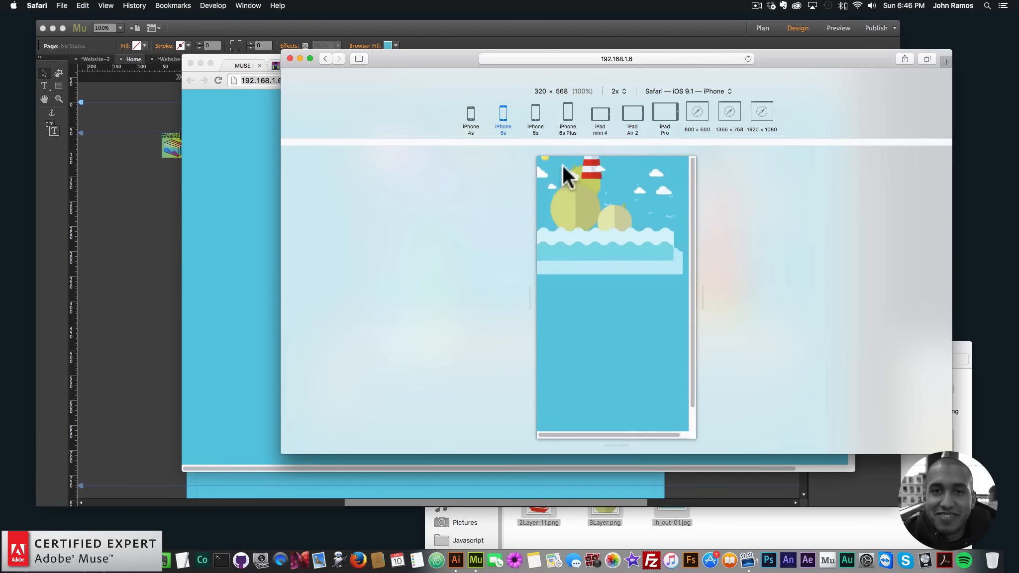
# - Check the preview at the 800 × 600, 1366 × 768 and 1920 × 1080 screen sizes
pyautogui.click(697, 114)
pyautogui.click(726, 115)
pyautogui.click(751, 111)
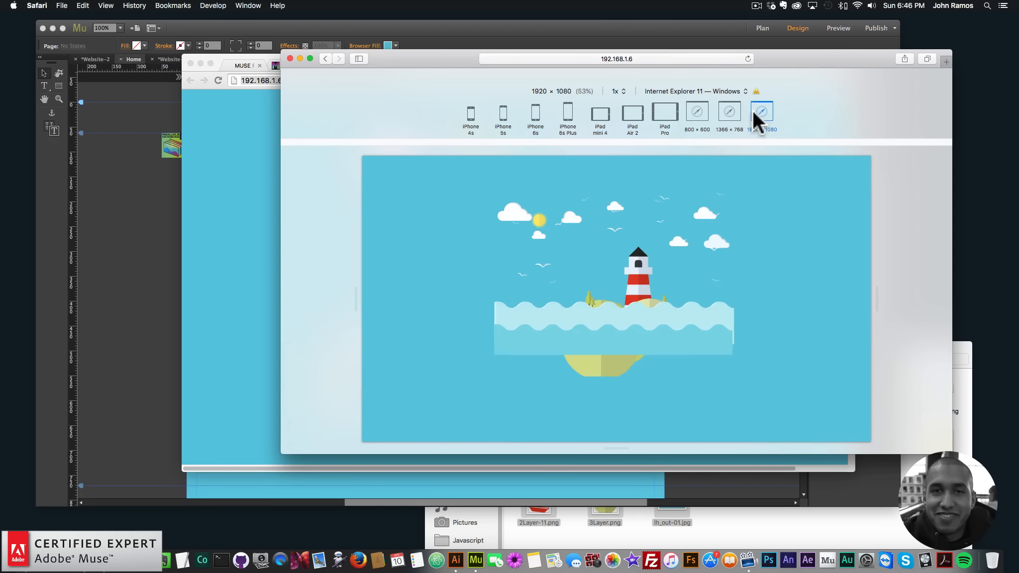
pyautogui.click(215, 5)
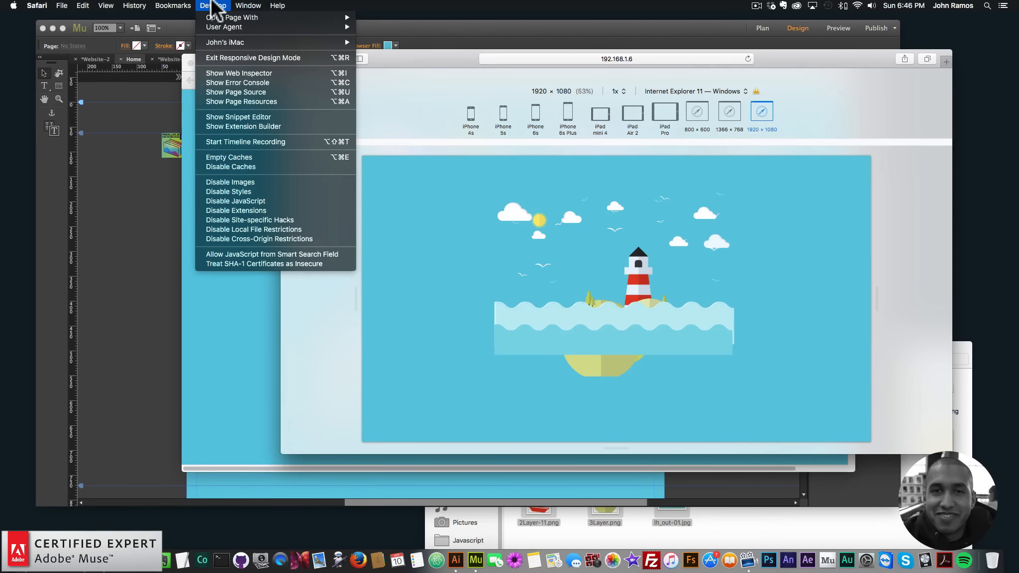
pyautogui.click(861, 96)
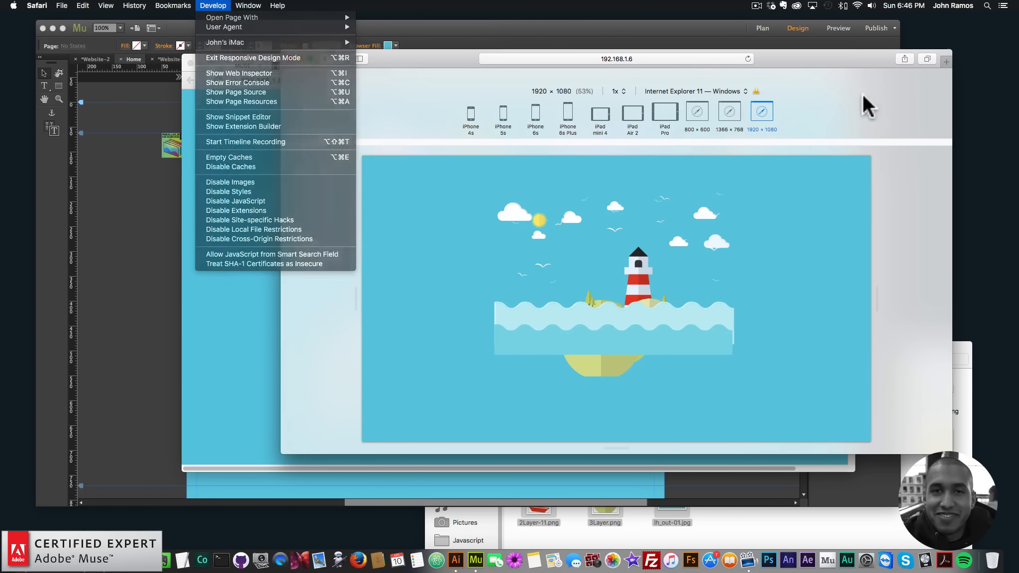
pyautogui.click(685, 111)
pyautogui.click(758, 112)
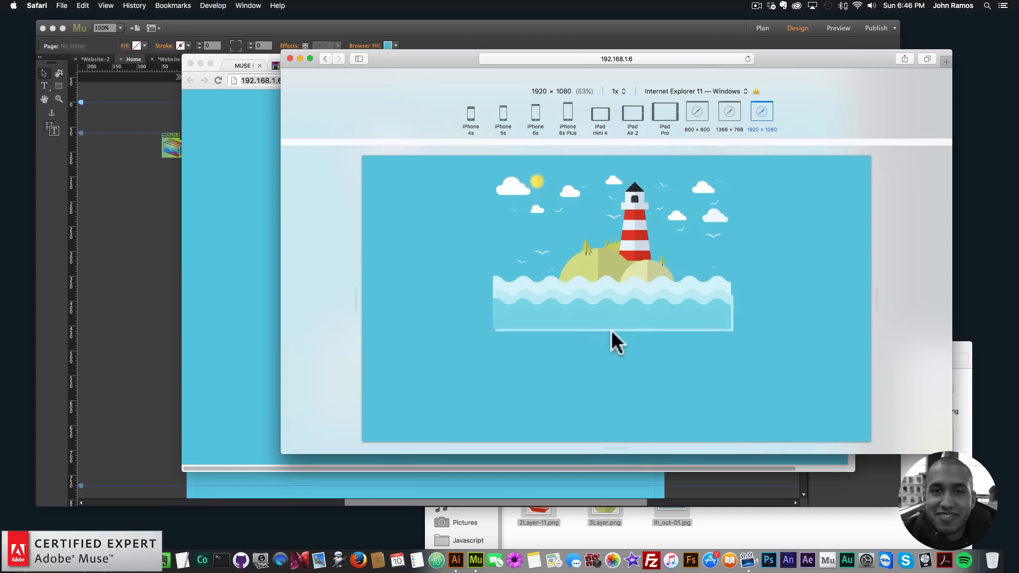
# - Inspect the scene's image frames and the Layers and Graphic Styles panels
pyautogui.click(141, 209)
pyautogui.click(177, 148)
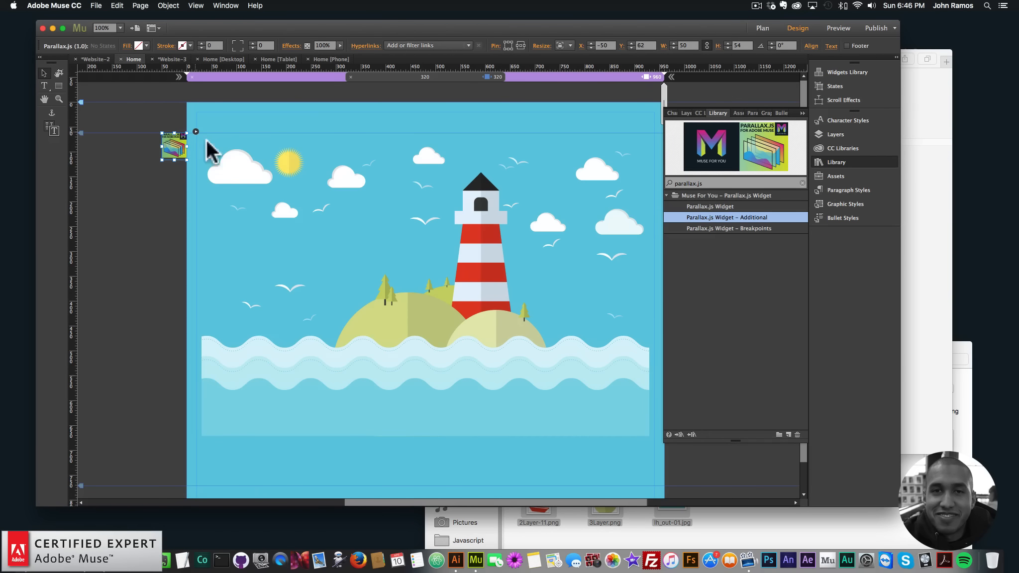
pyautogui.click(196, 133)
pyautogui.click(429, 311)
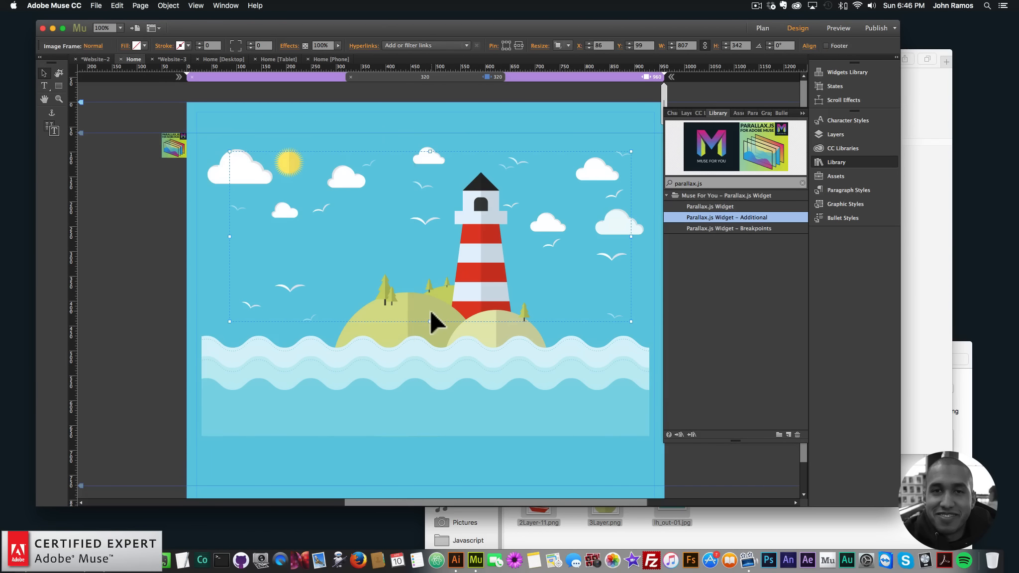
pyautogui.click(404, 330)
pyautogui.click(835, 135)
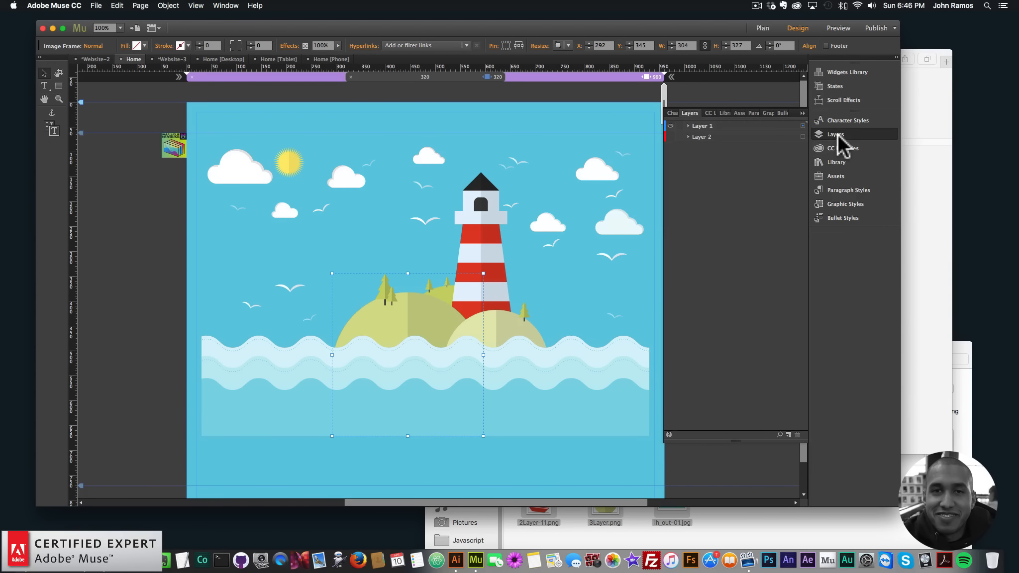
pyautogui.click(845, 204)
# - Set Movement 4, Movement 5 and Movement 6 to 0.2 in the main Parallax.js widget options
pyautogui.click(175, 146)
pyautogui.click(195, 132)
pyautogui.click(333, 385)
pyautogui.press('BackSpace')
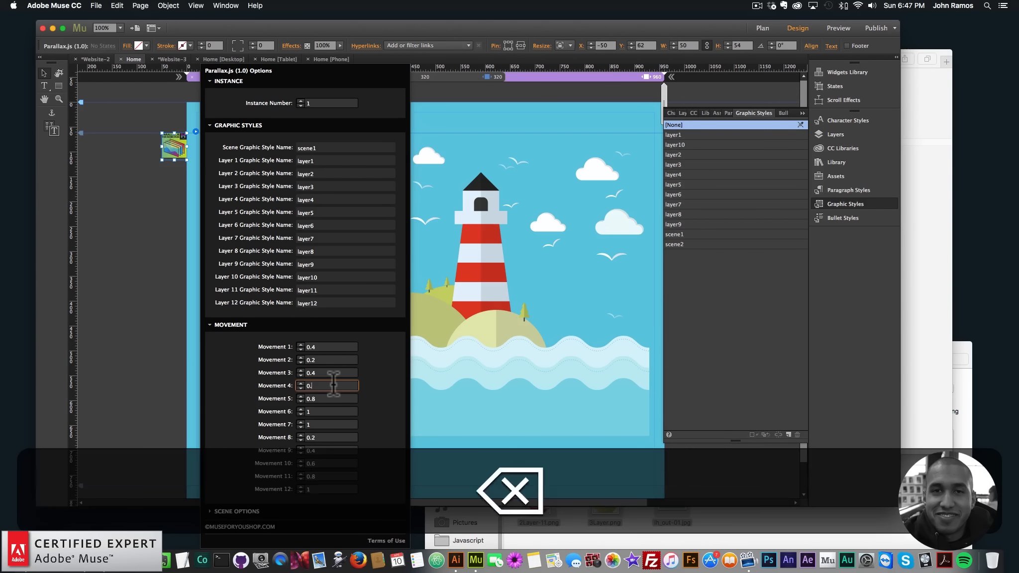
pyautogui.write('2')
pyautogui.press('Tab')
pyautogui.click(330, 396)
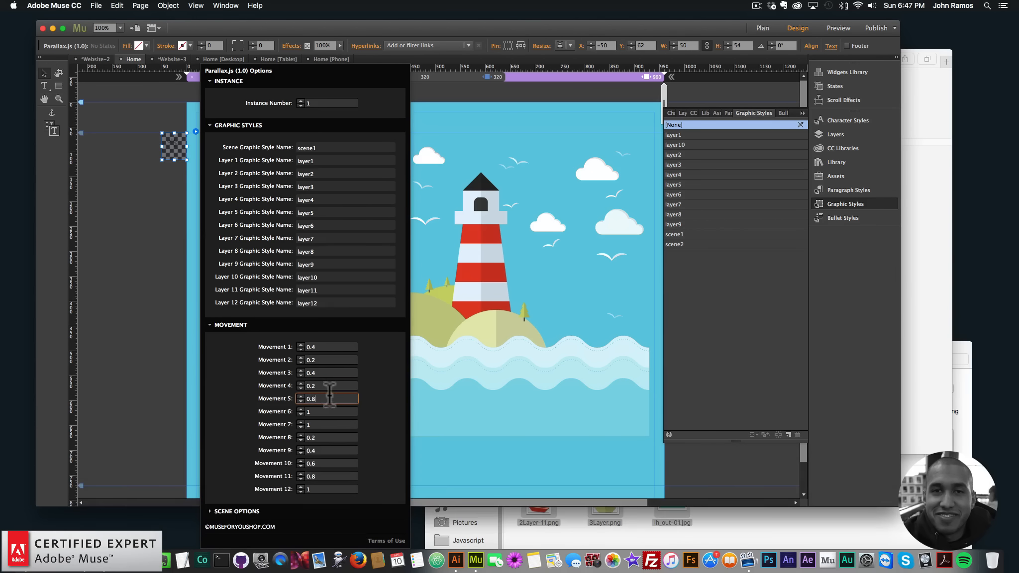
pyautogui.press('BackSpace')
pyautogui.write('2')
pyautogui.click(325, 413)
pyautogui.press('BackSpace')
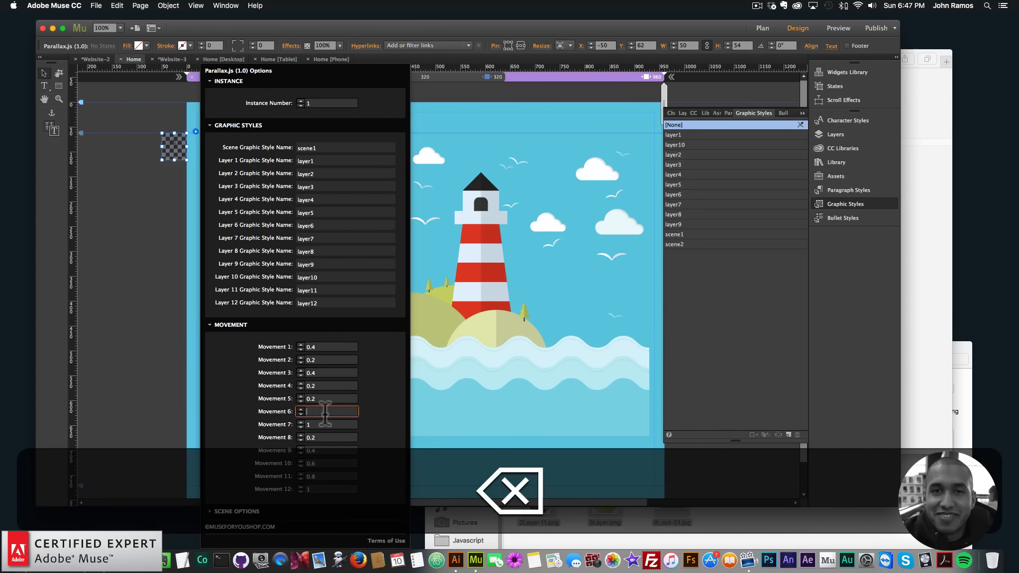
pyautogui.write('2')
pyautogui.press('Return')
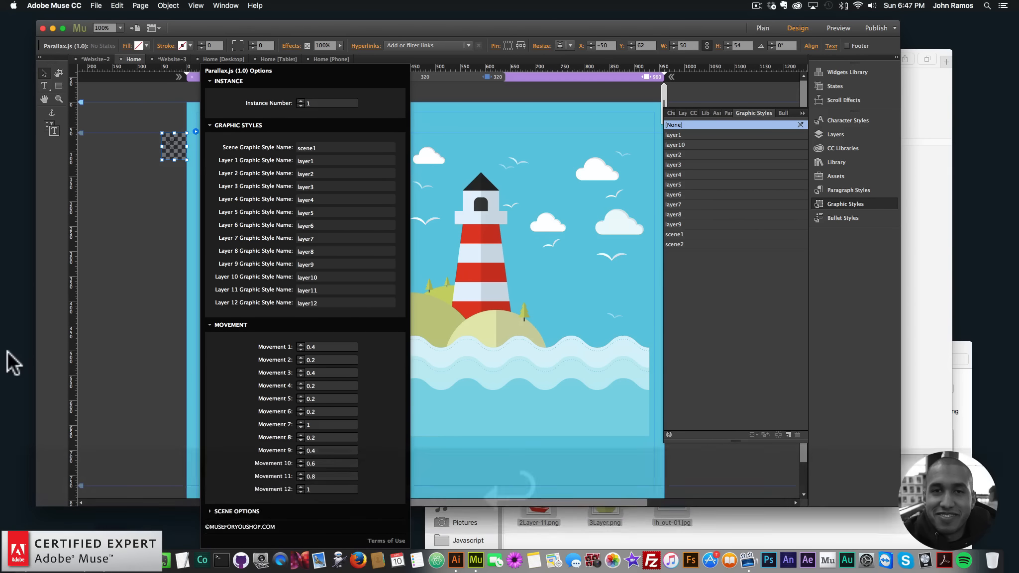
# - Preview the page in the browser and return to the design
pyautogui.click(87, 308)
pyautogui.click(96, 6)
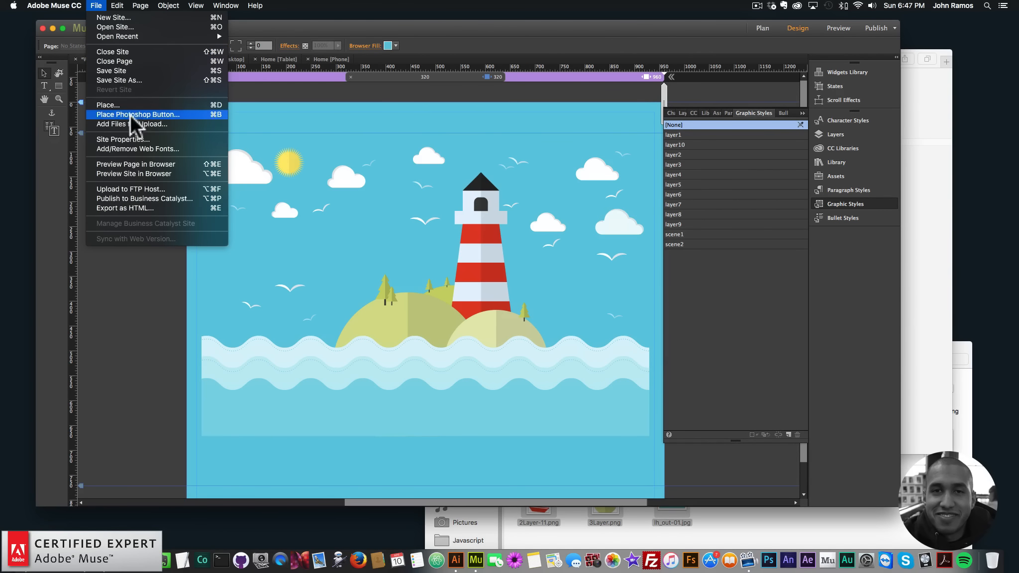
pyautogui.click(135, 165)
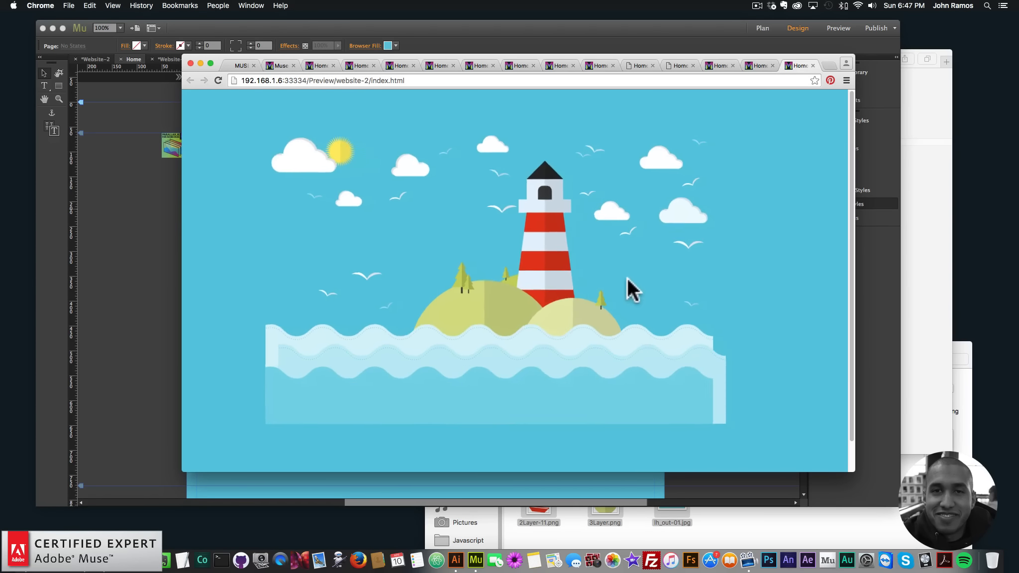
pyautogui.click(180, 211)
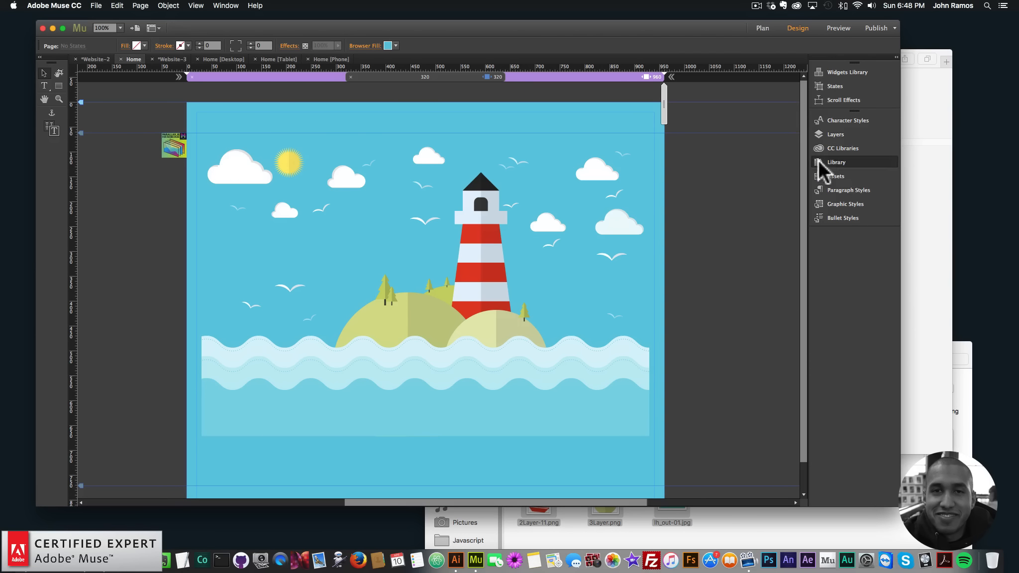
# - Search the library for The Animator and place its Initial widget beside the page
pyautogui.click(840, 161)
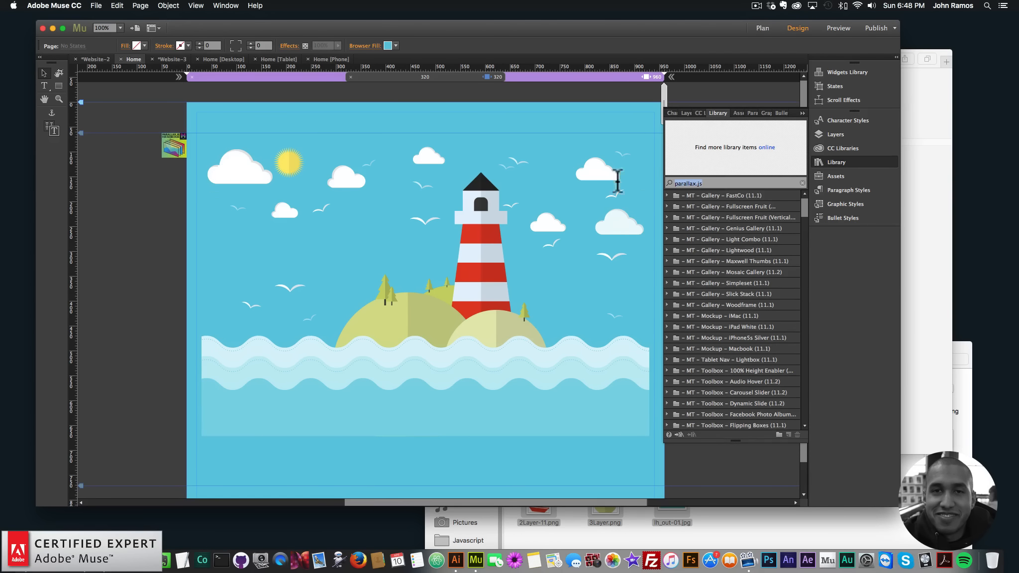
pyautogui.write('the animator')
pyautogui.moveTo(715, 316); pyautogui.dragTo(165, 185)
# - Set The Animator widget's graphic style name to layer7
pyautogui.write('layer1')
pyautogui.press('Return')
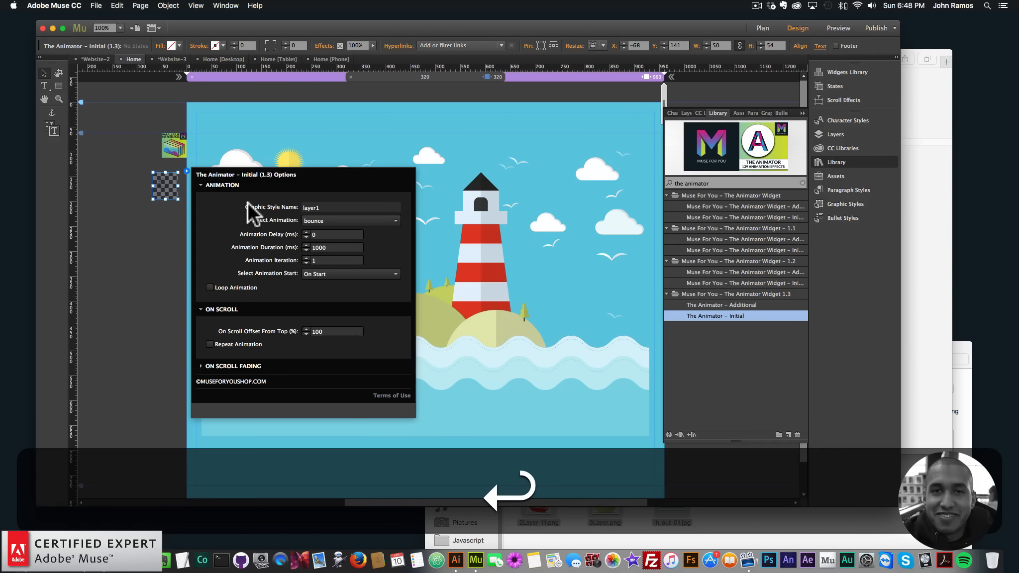
pyautogui.click(339, 207)
pyautogui.press('BackSpace')
pyautogui.write('7')
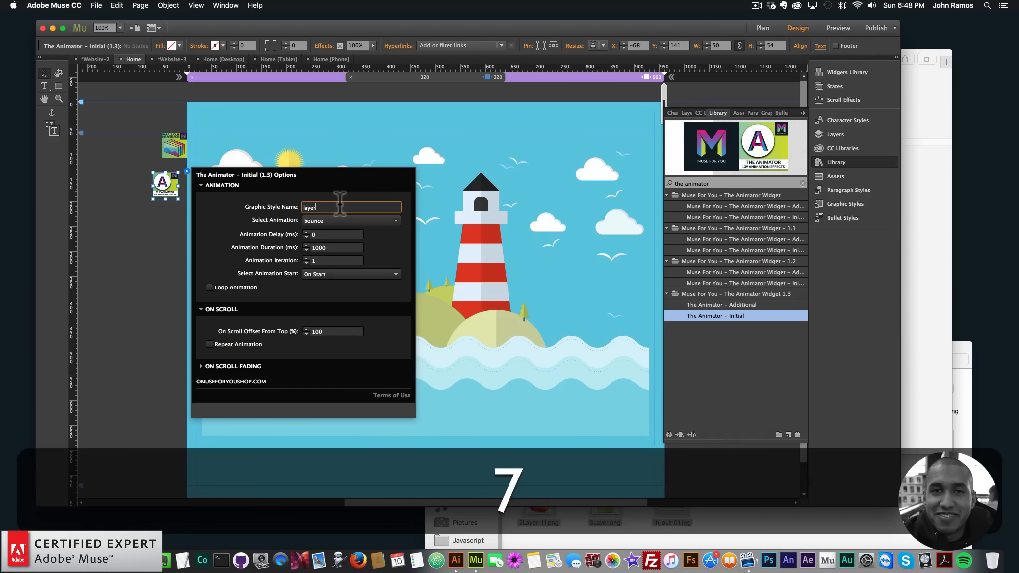
# - Set The Animator's animation to wobble with a 5000 ms duration and align the widget under the Parallax widget
pyautogui.click(864, 163)
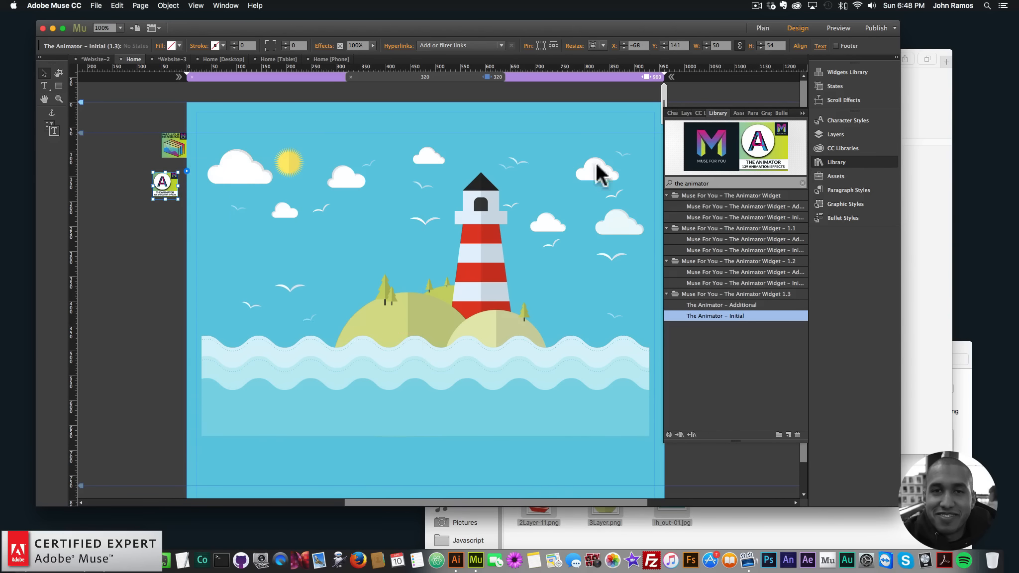
pyautogui.click(187, 171)
pyautogui.click(348, 220)
pyautogui.click(324, 305)
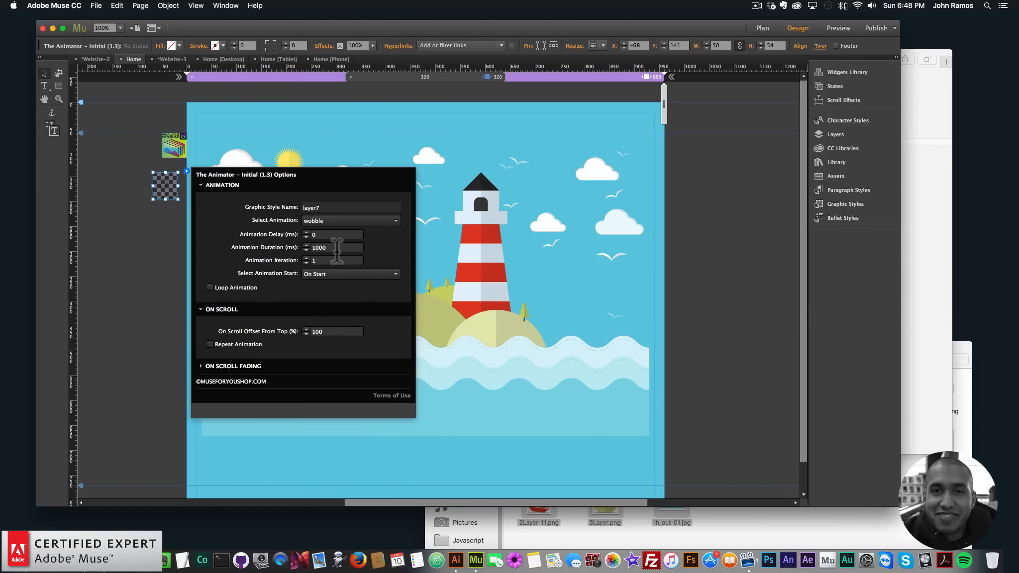
pyautogui.click(343, 247)
pyautogui.press('super+a')
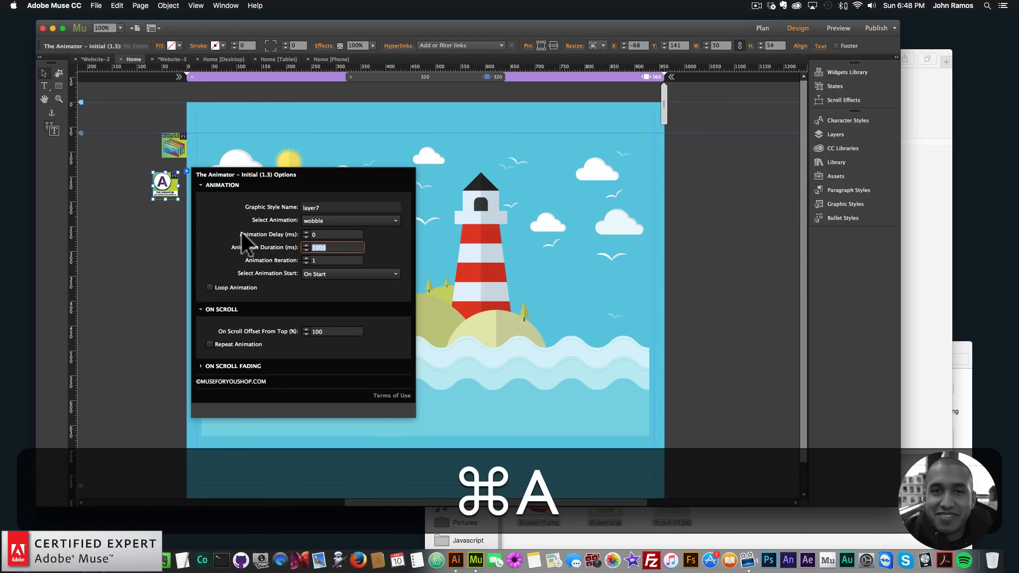
pyautogui.write('5000')
pyautogui.press('Return')
pyautogui.click(127, 219)
pyautogui.moveTo(163, 185); pyautogui.dragTo(172, 179)
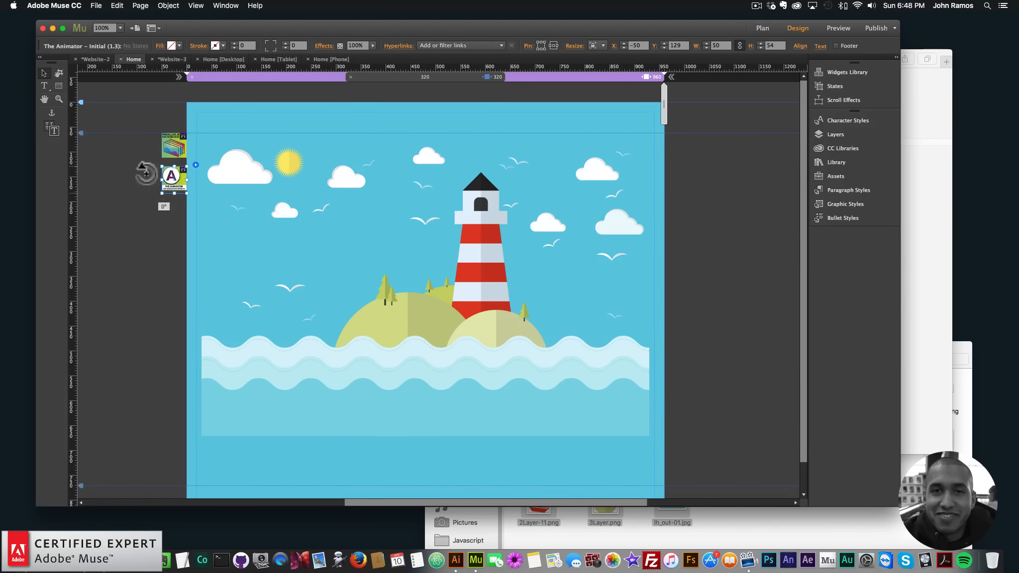
# - Preview the page in the browser and return to the design
pyautogui.click(103, 5)
pyautogui.click(135, 165)
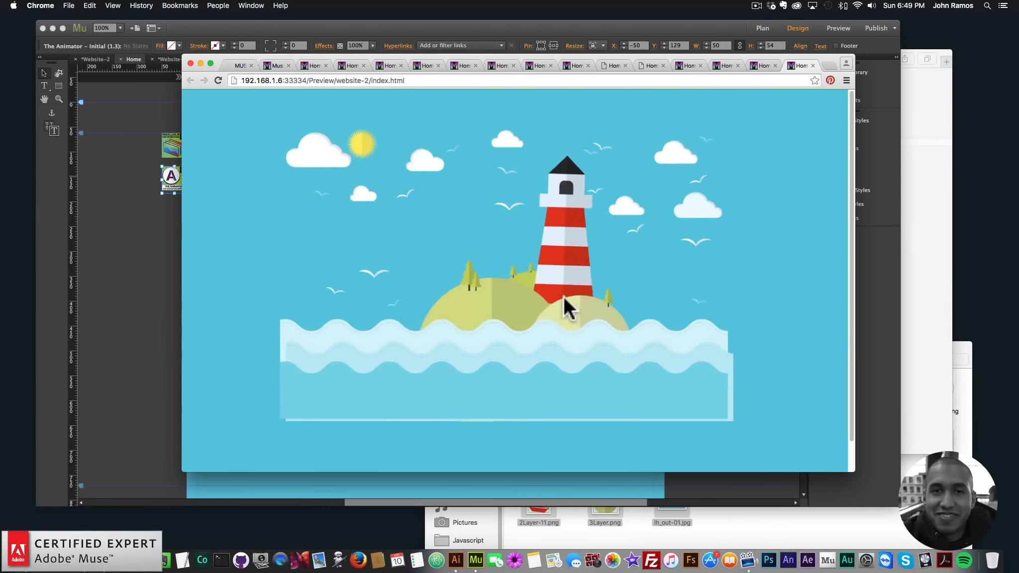
pyautogui.click(177, 200)
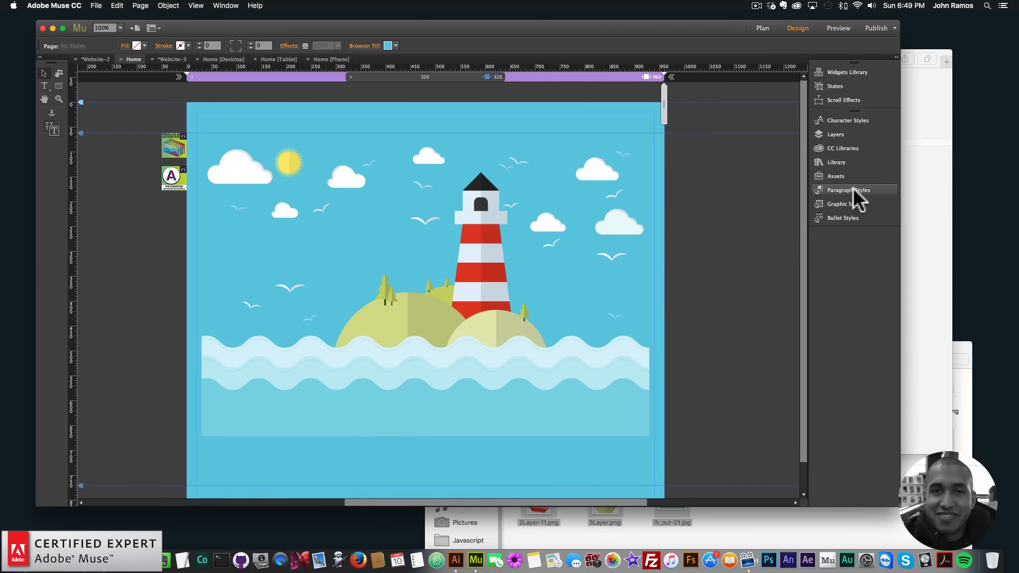
# - Search the library for Muse Motion 2 and place its Add First and 2D-Transformations Sequence widgets beside the page
pyautogui.click(834, 161)
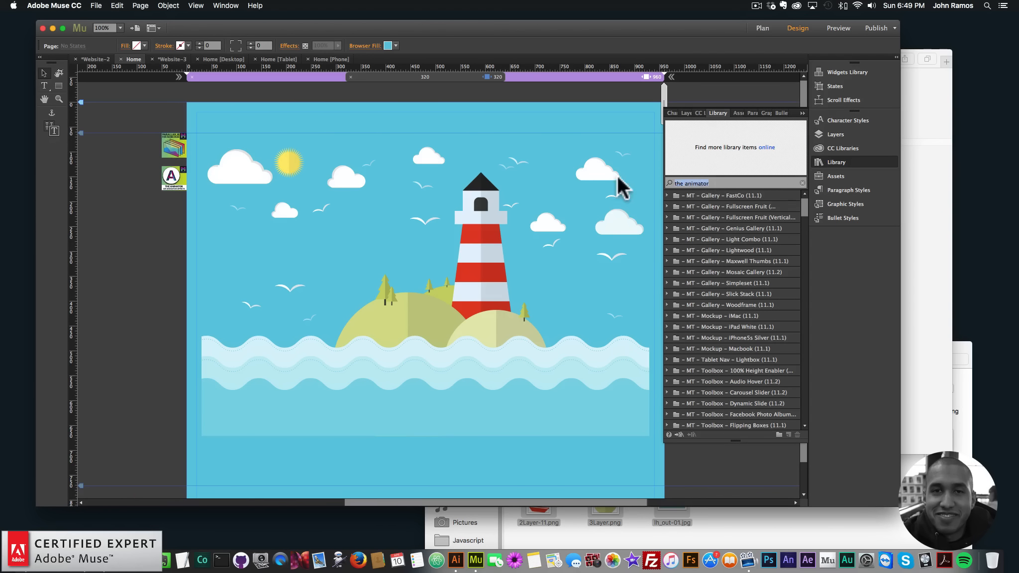
pyautogui.write('muse motion 2')
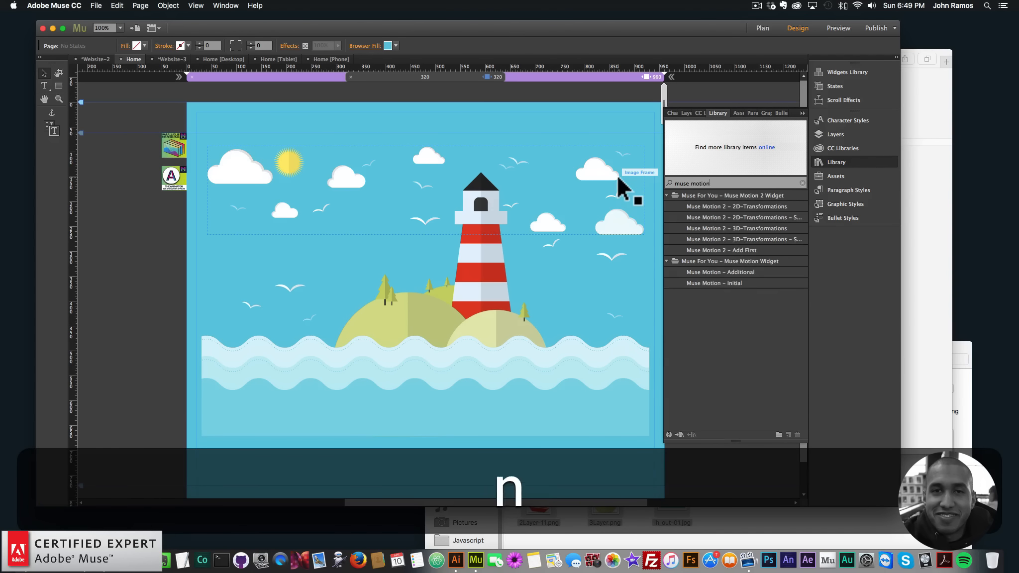
pyautogui.click(739, 249)
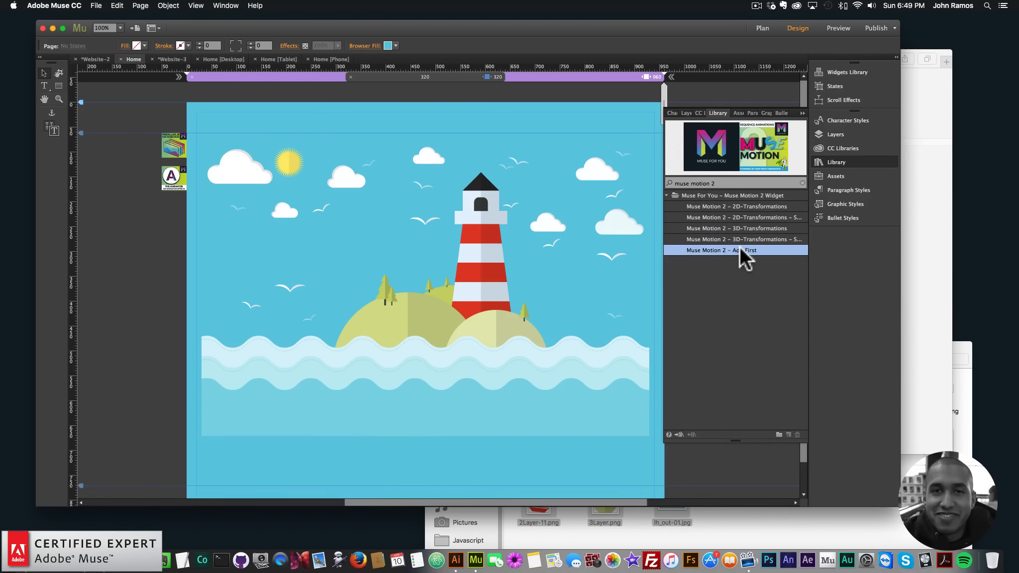
pyautogui.moveTo(680, 240); pyautogui.dragTo(174, 115)
pyautogui.moveTo(730, 217); pyautogui.dragTo(174, 213)
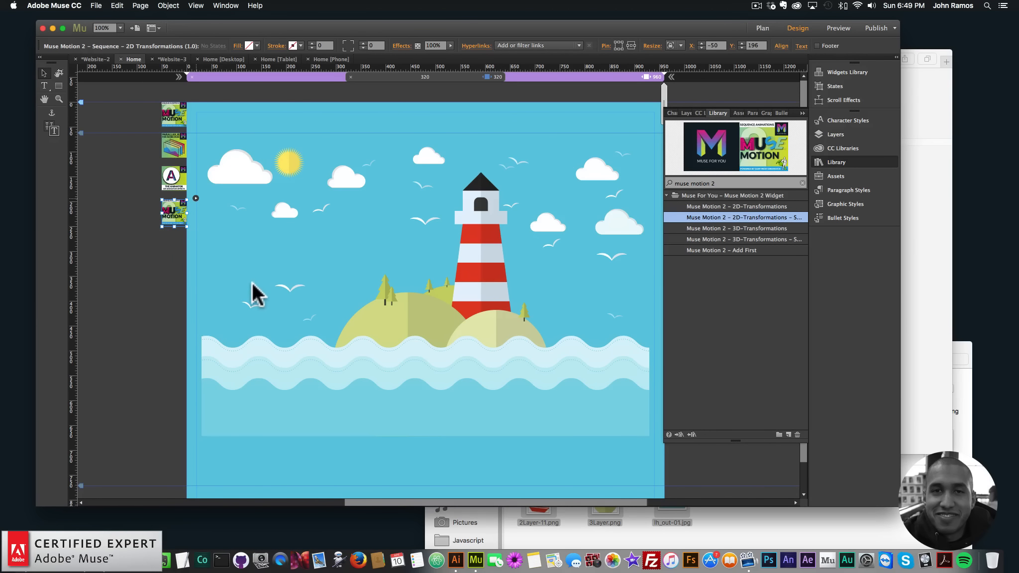
# - Set the 2D Transformations Sequence widget's Animation 1 graphic style name to layer1
pyautogui.click(195, 198)
pyautogui.click(246, 316)
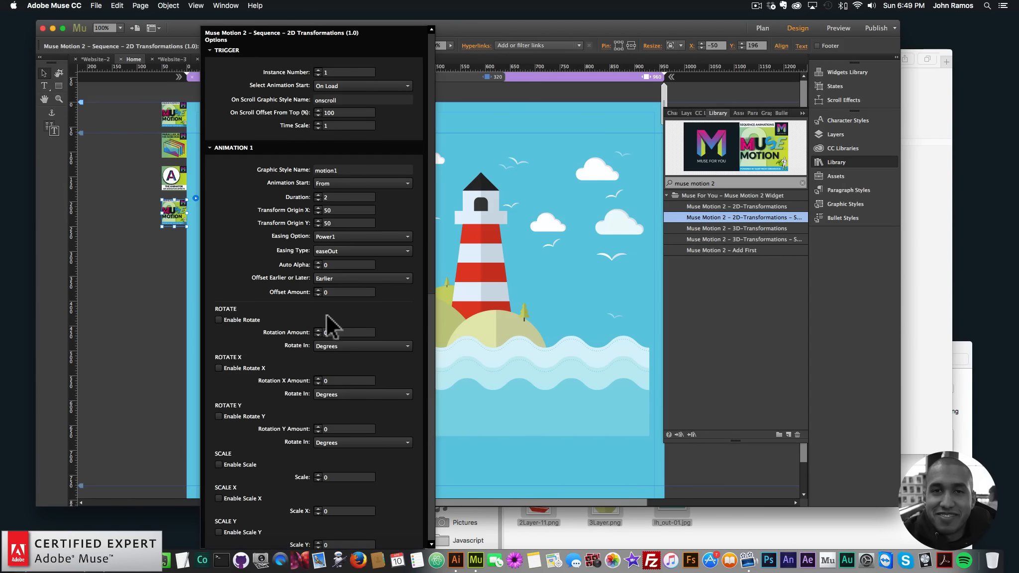
pyautogui.click(329, 169)
pyautogui.write('layer1')
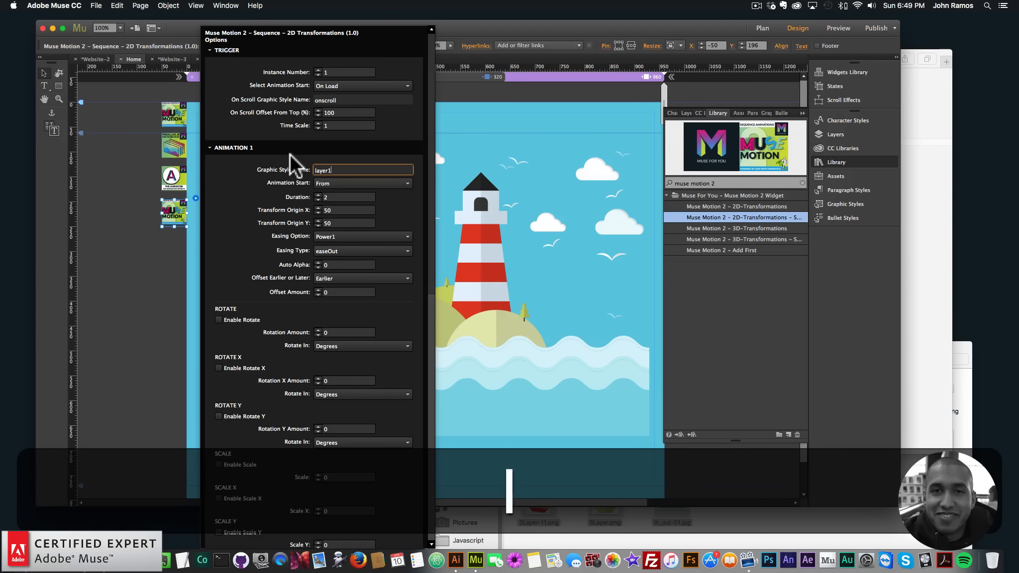
# - Set Animation 2's graphic style name to layer2 in the sequence widget's options
pyautogui.press('Return')
pyautogui.click(240, 147)
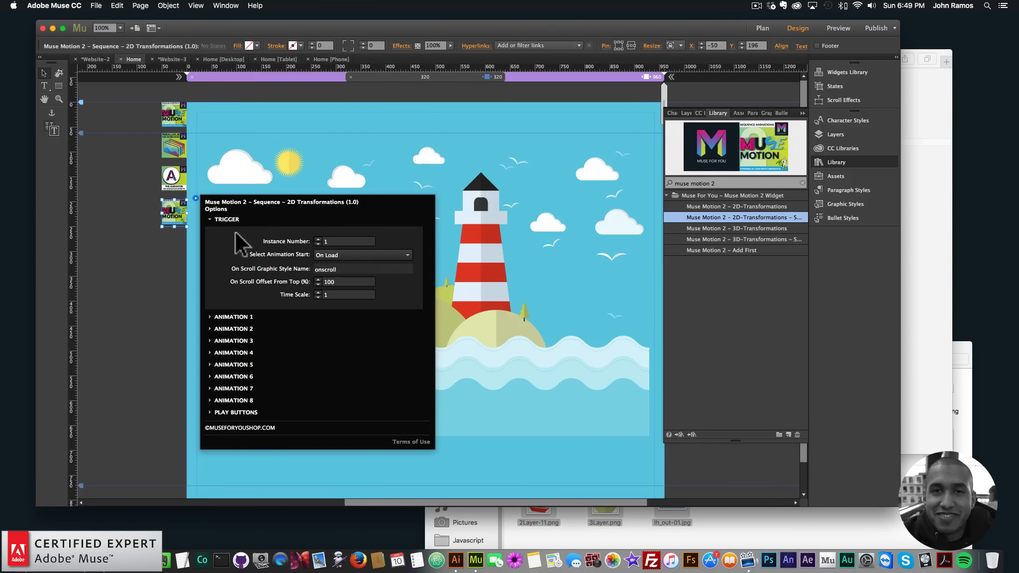
pyautogui.click(233, 328)
pyautogui.click(341, 182)
pyautogui.write('layer2')
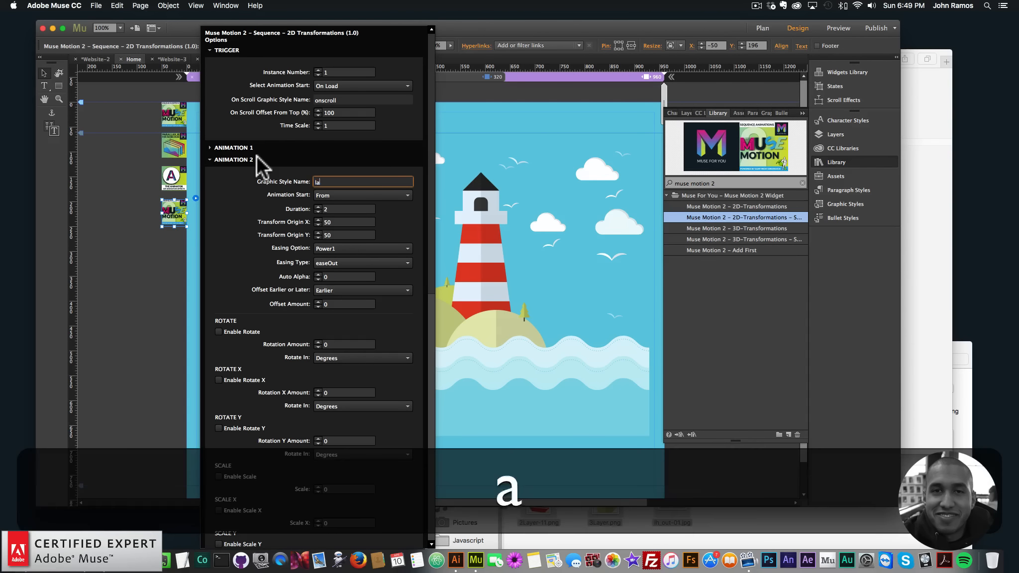
pyautogui.press('Return')
pyautogui.click(249, 159)
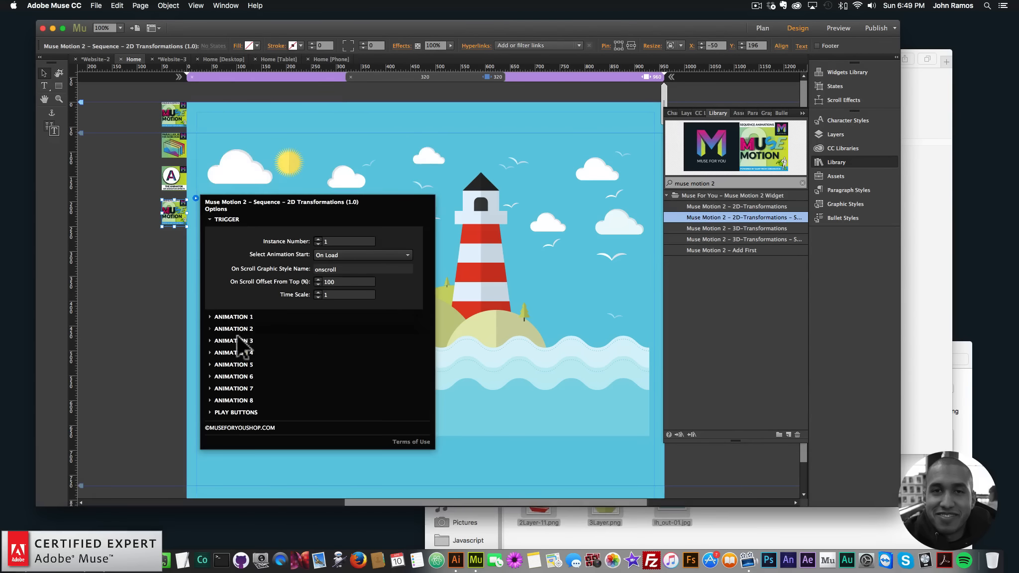
# - Set Animation 5's graphic style name to layer5
pyautogui.click(234, 364)
pyautogui.moveTo(346, 219); pyautogui.dragTo(264, 204)
pyautogui.write('layer5')
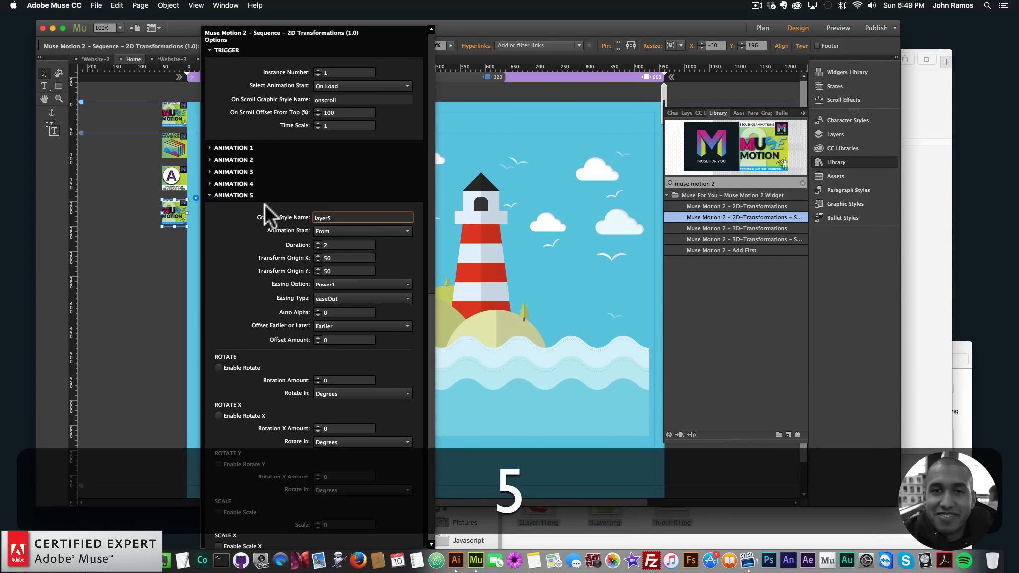
pyautogui.press('Return')
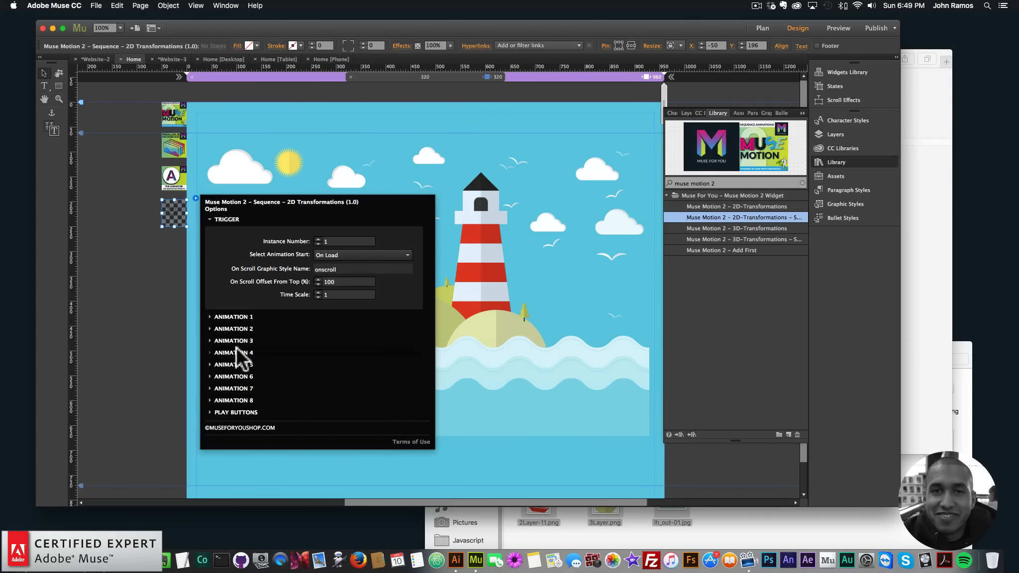
# - Set Animation 6's graphic style name to layer6
pyautogui.click(238, 378)
pyautogui.moveTo(346, 230); pyautogui.dragTo(272, 214)
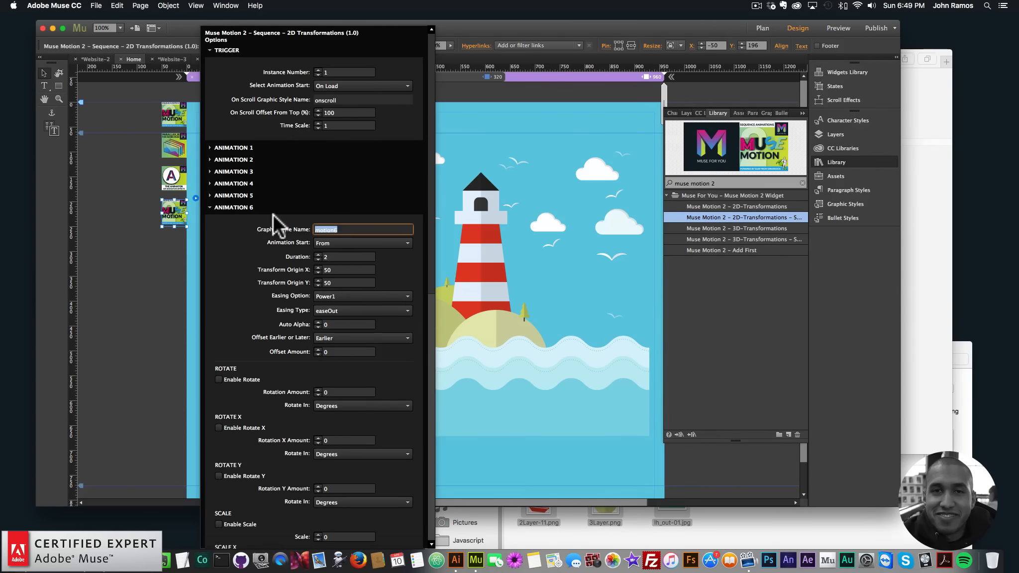
pyautogui.write('layer6')
pyautogui.press('Return')
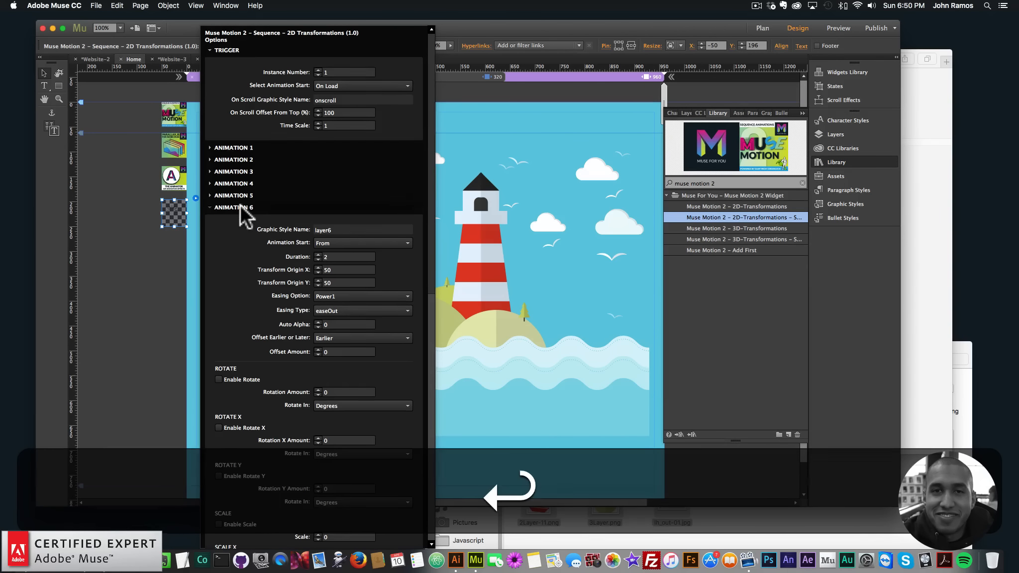
# - Enter layer6 as Animation 7's graphic style name, then delete its trailing digit
pyautogui.click(237, 386)
pyautogui.moveTo(345, 241); pyautogui.dragTo(231, 228)
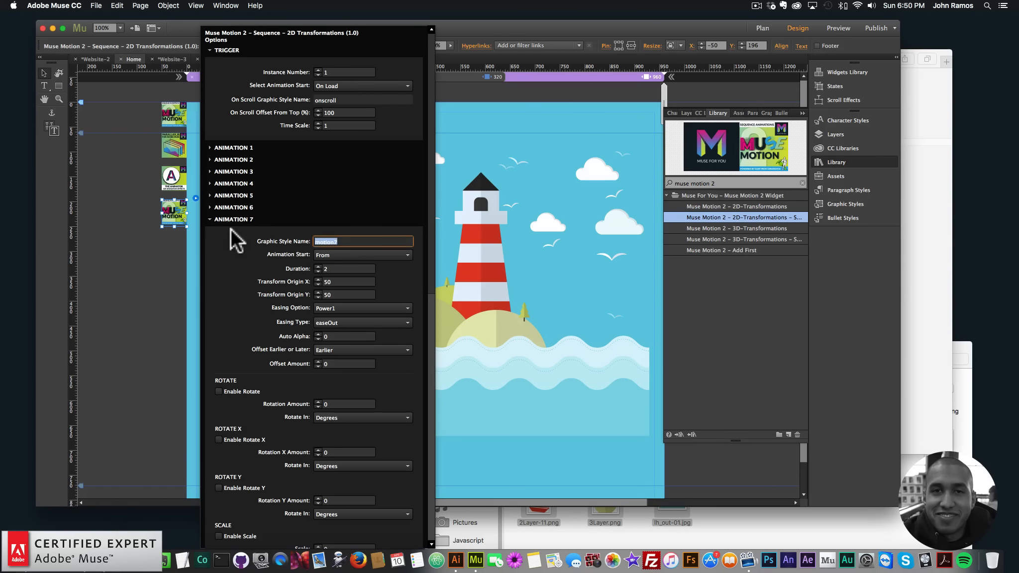
pyautogui.write('layer6')
pyautogui.press('Return')
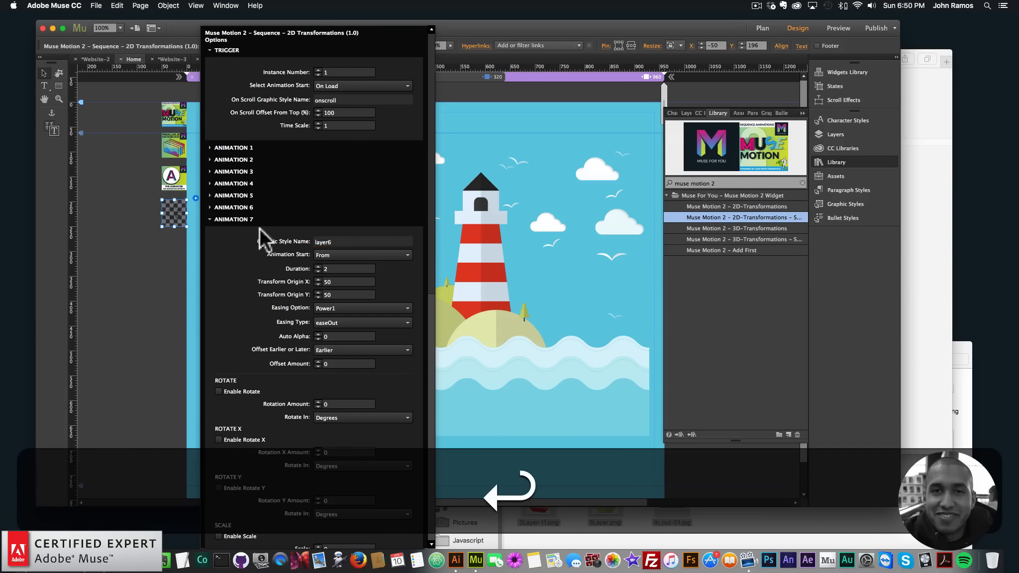
pyautogui.click(355, 242)
pyautogui.press('BackSpace')
pyautogui.press('Return')
# - Set Animation 8's graphic style name to layer8
pyautogui.click(245, 401)
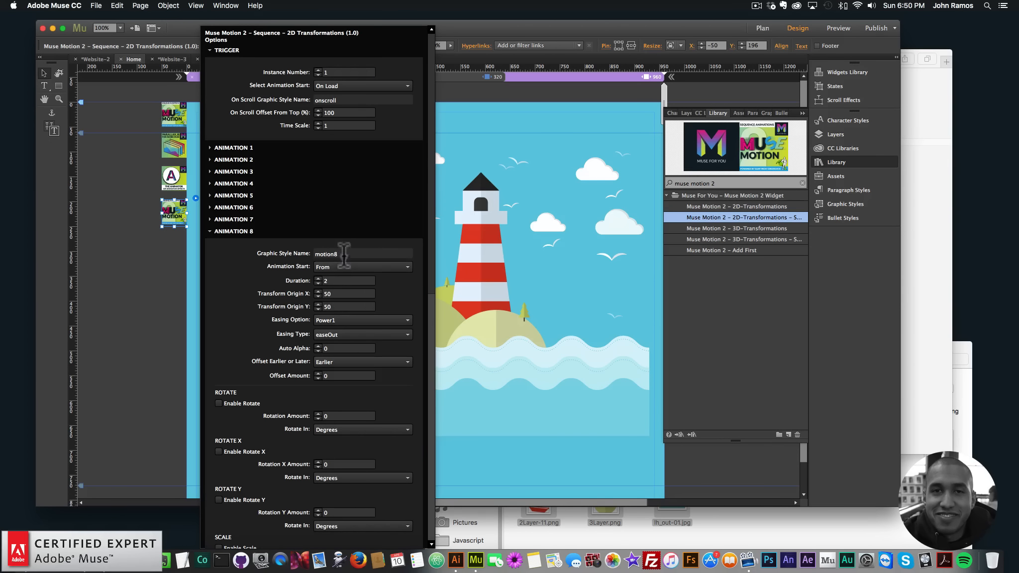
pyautogui.moveTo(355, 254); pyautogui.dragTo(229, 232)
pyautogui.write('layer8')
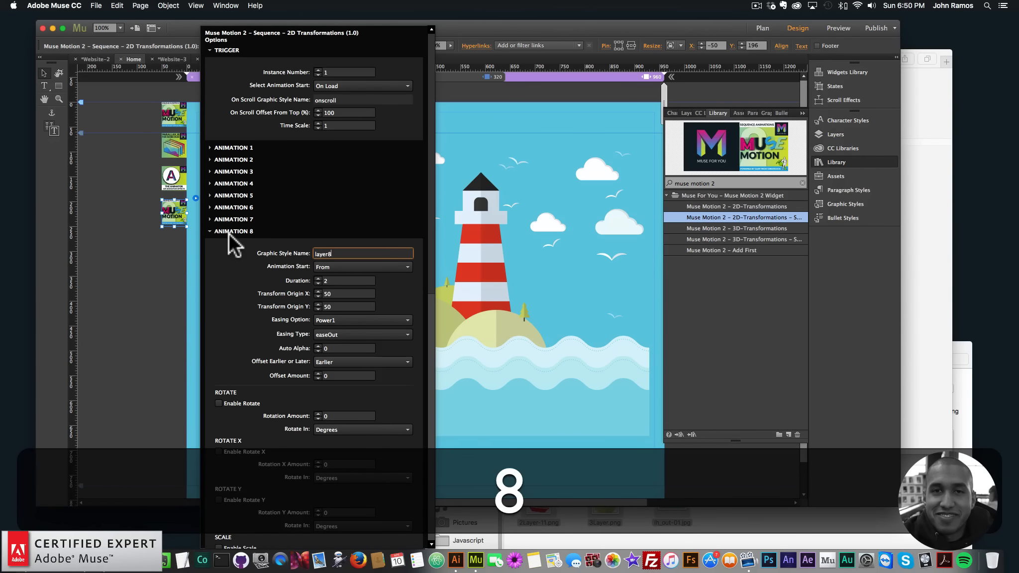
pyautogui.press('Return')
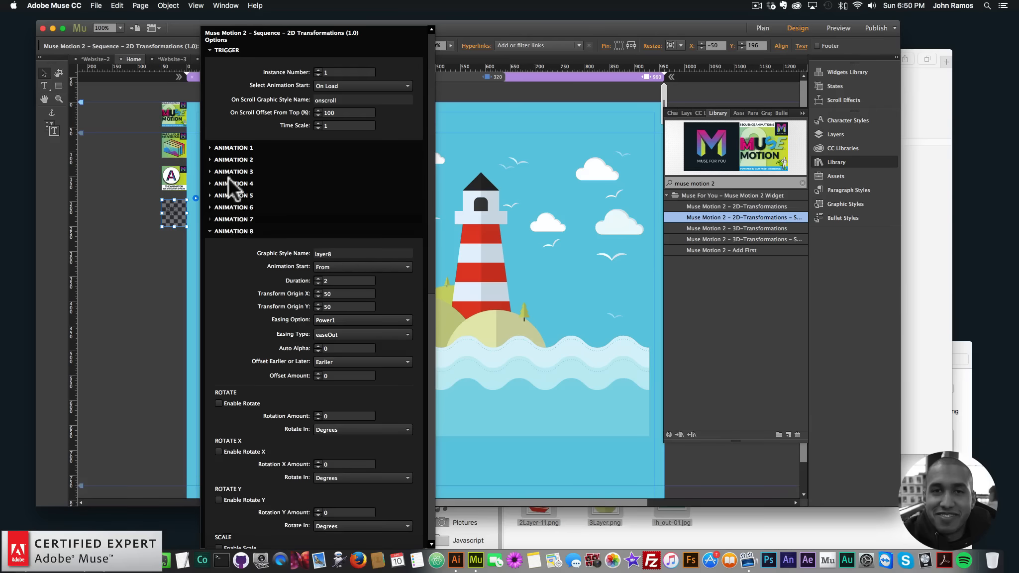
# - Enable rotation in Animation 1 with a rotation amount of 360 degrees and close the options
pyautogui.click(243, 148)
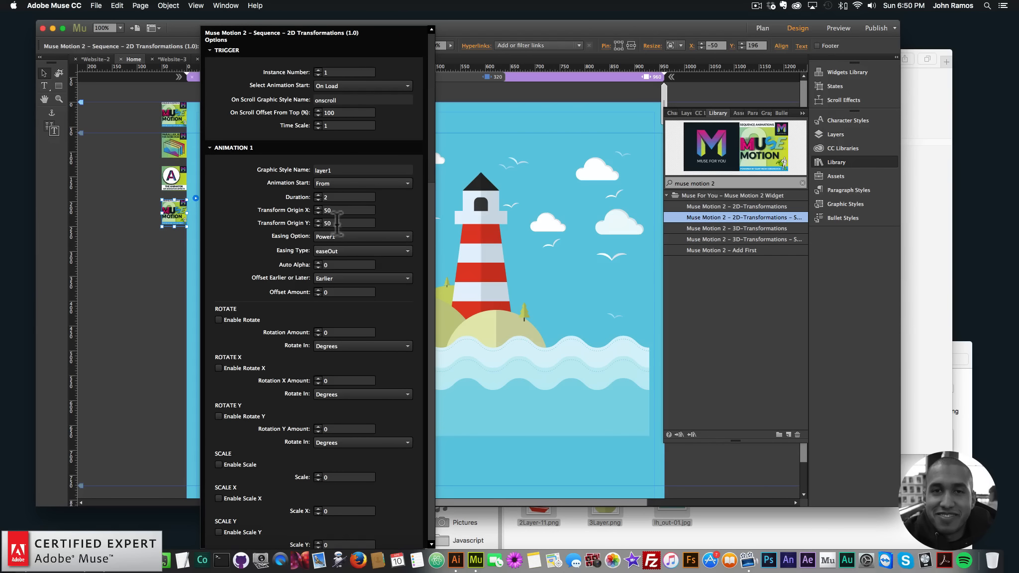
pyautogui.click(219, 320)
pyautogui.moveTo(347, 332); pyautogui.dragTo(277, 319)
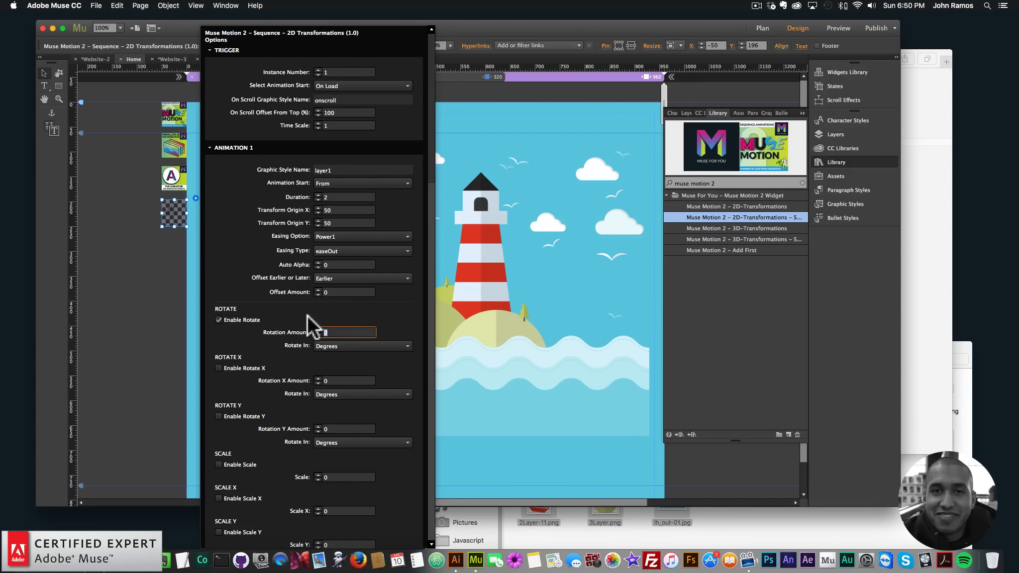
pyautogui.write('35')
pyautogui.click(132, 238)
# - Reopen the sequence widget's options to review Animation 1's rotation settings
pyautogui.click(171, 207)
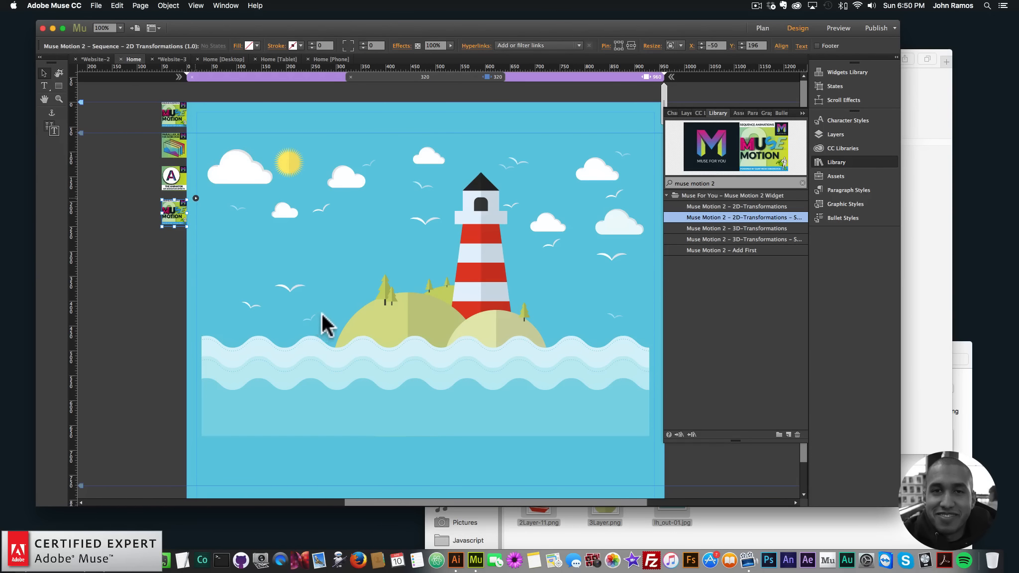
pyautogui.click(195, 198)
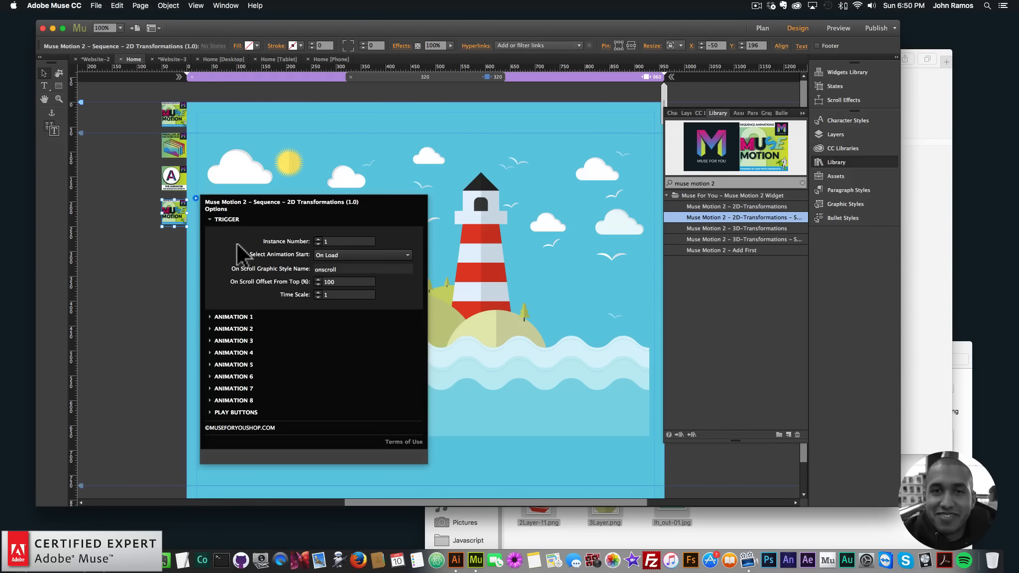
pyautogui.click(242, 317)
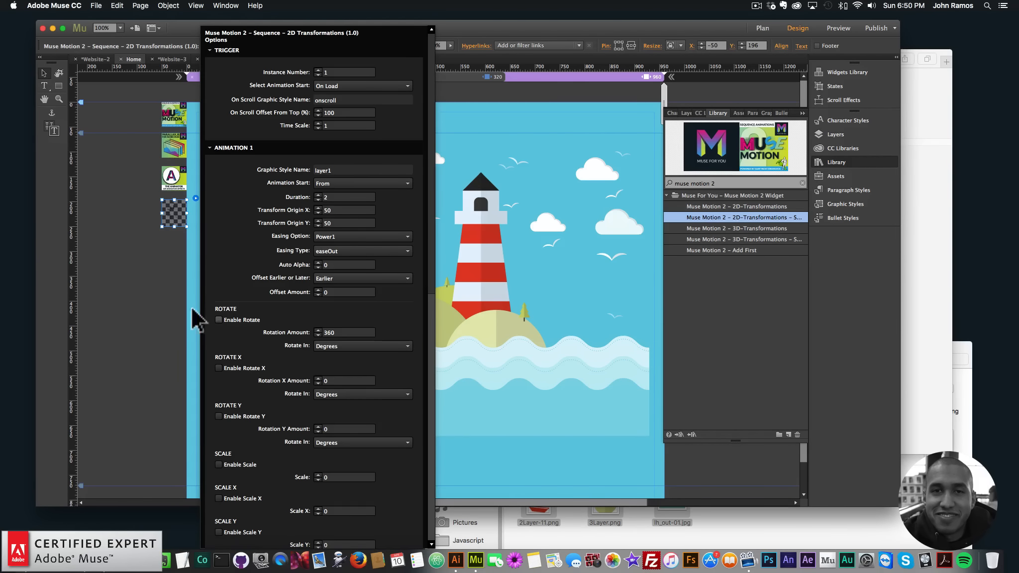
pyautogui.click(141, 278)
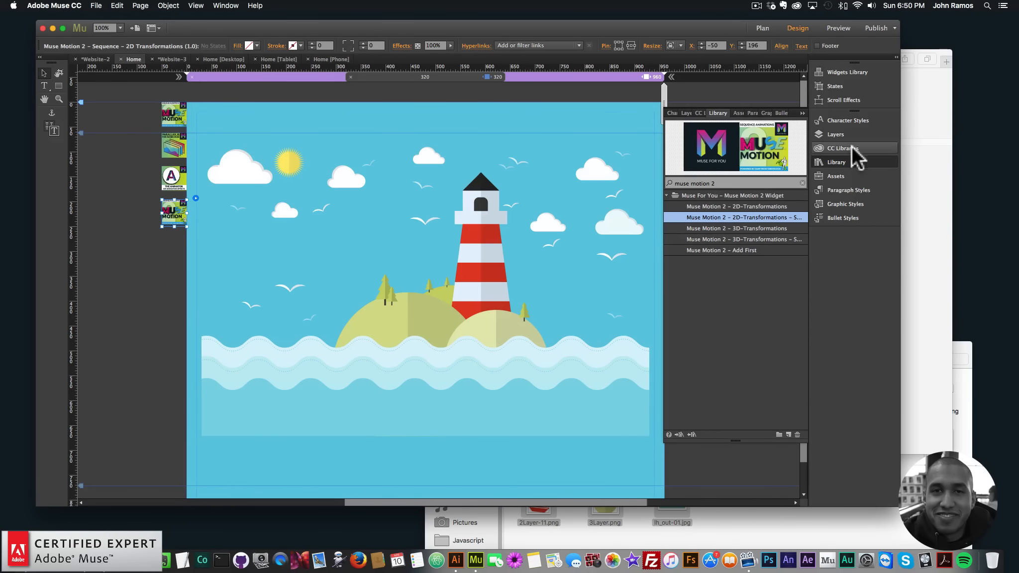
# - Hide the Muse Motion 2 Sequence widget's layer
pyautogui.click(840, 133)
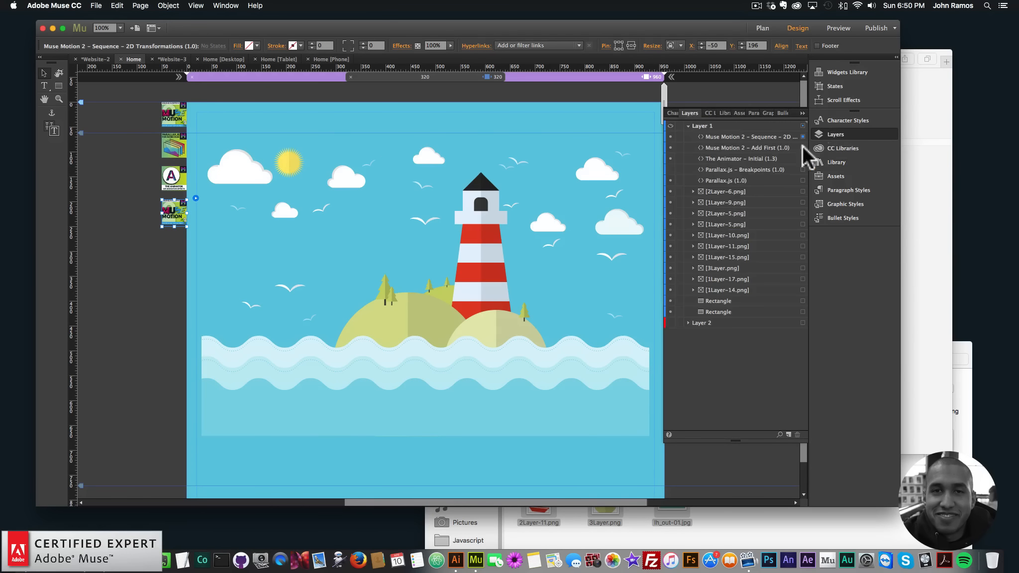
pyautogui.click(670, 136)
pyautogui.click(840, 134)
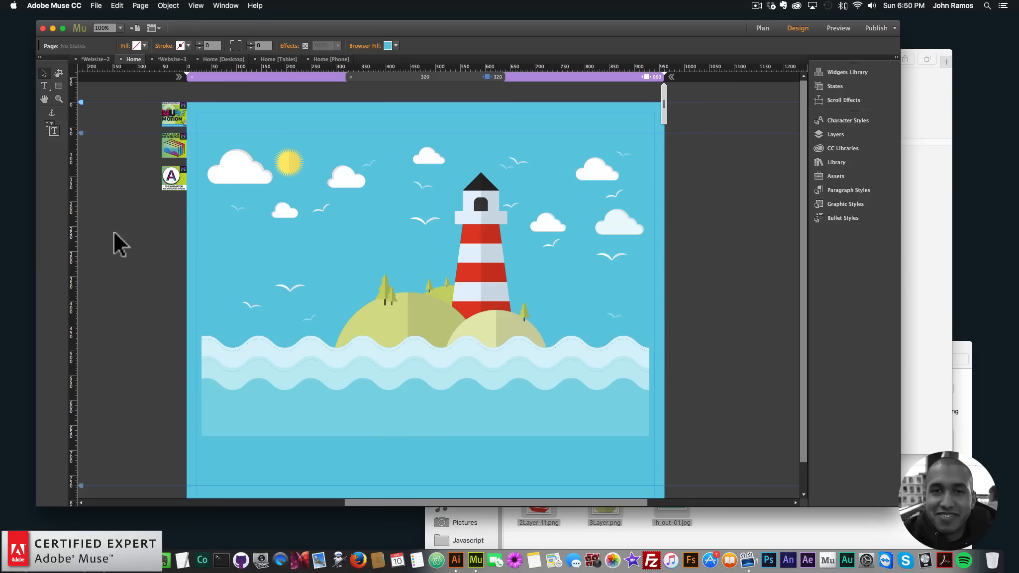
# - Preview the page in the browser
pyautogui.click(100, 5)
pyautogui.click(132, 159)
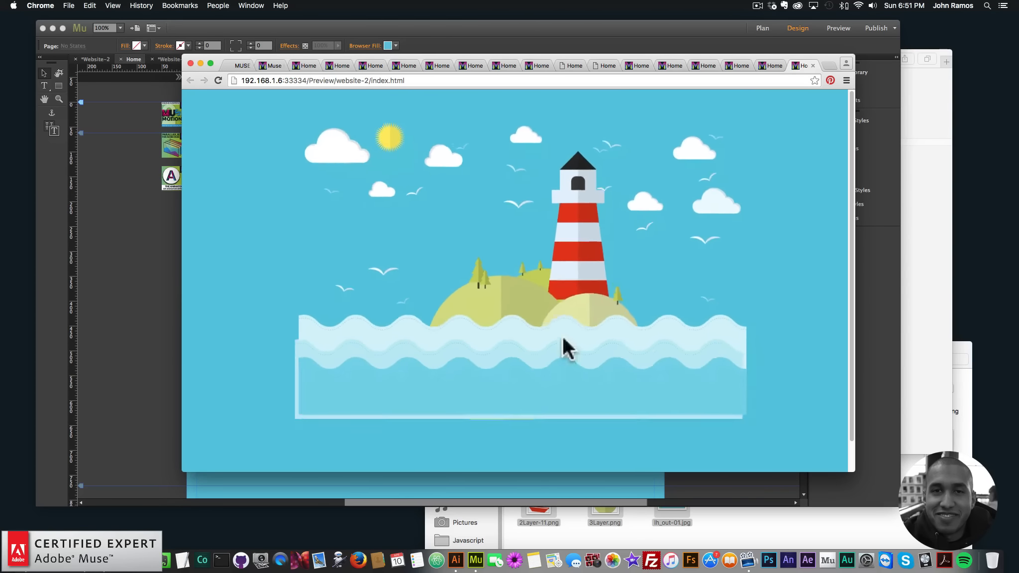
# - Copy the preview URL, open it in Safari's responsive design mode for iPhone, and return to Chrome
pyautogui.click(447, 80)
pyautogui.press('super+c')
pyautogui.click(926, 199)
pyautogui.click(616, 59)
pyautogui.press('super+v')
pyautogui.press('Return')
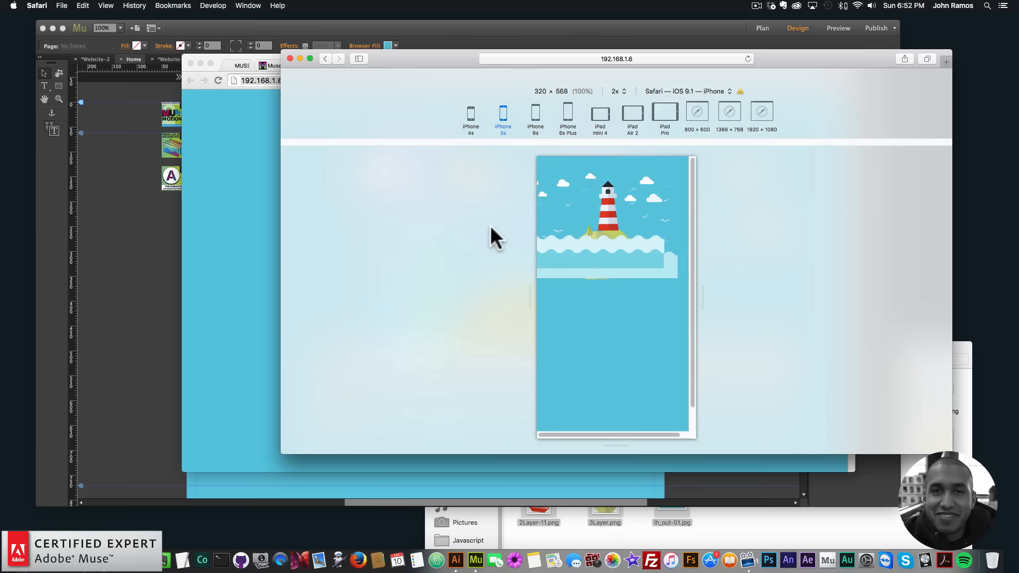
pyautogui.click(278, 183)
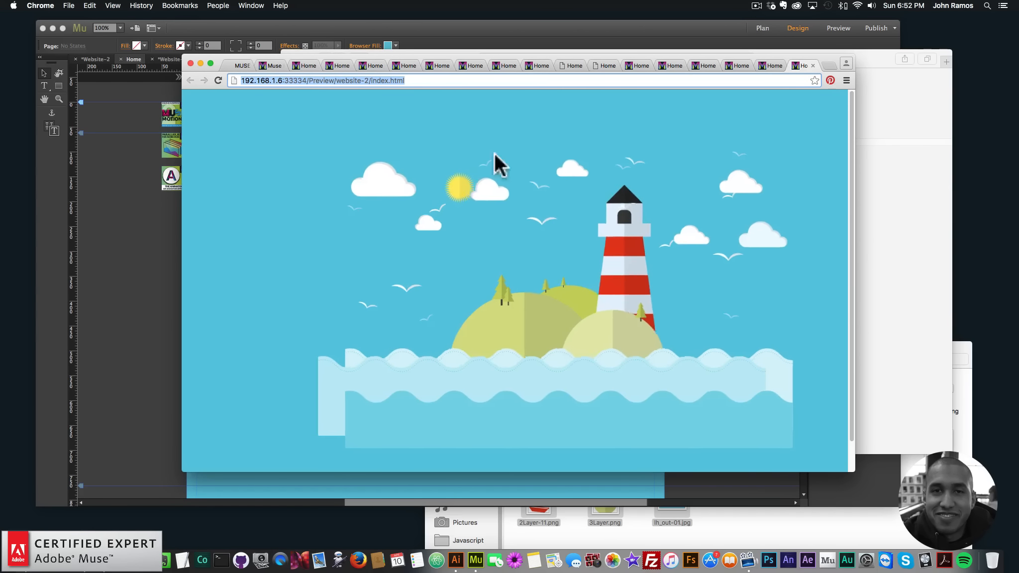
# - Visit museforyou.bigcartel.com and open the Gradient Background Widget product page
pyautogui.write('museforyou.bigcartel.com')
pyautogui.press('Return')
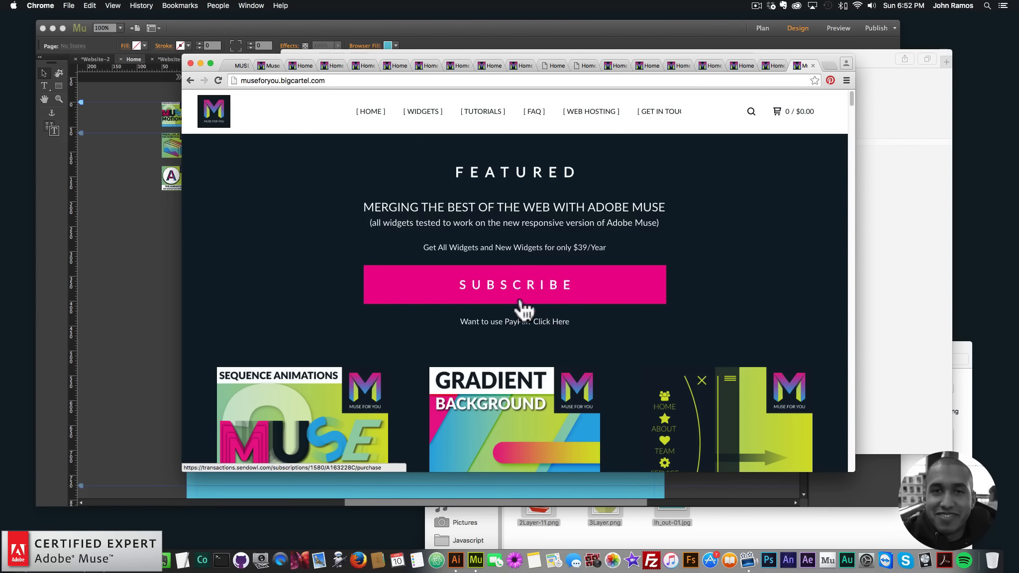
pyautogui.scroll(-3, 486, 328)
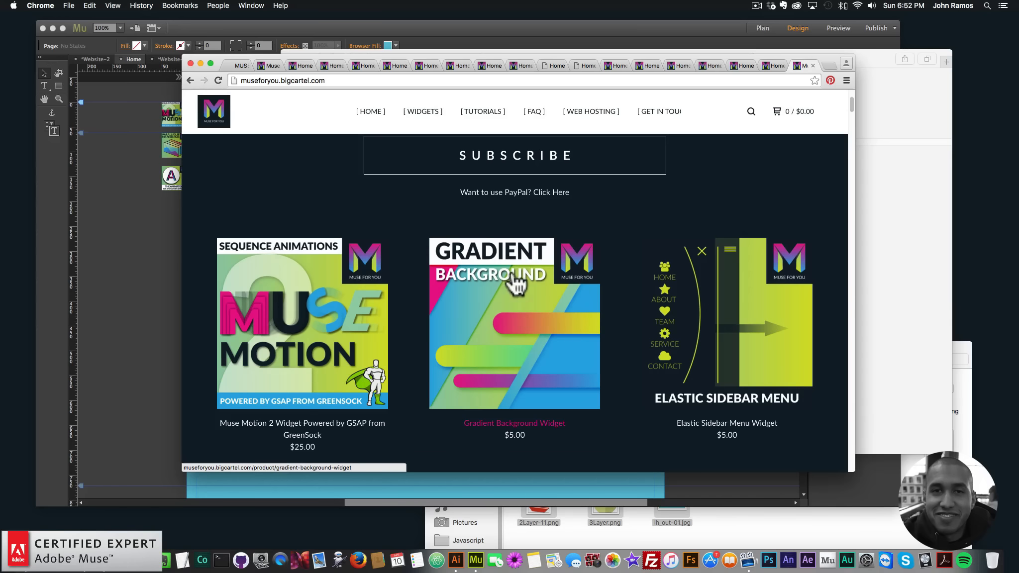
pyautogui.click(478, 294)
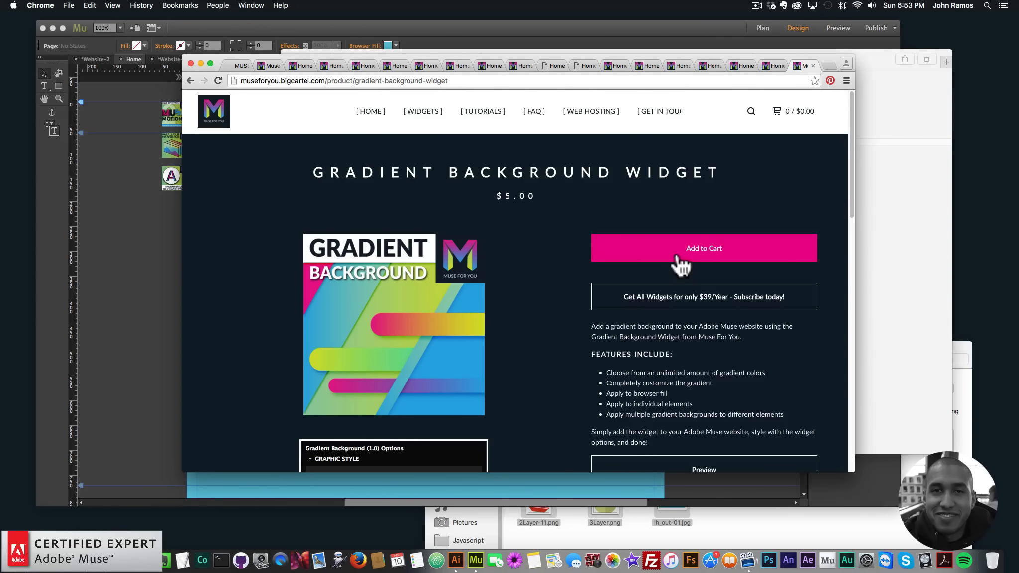